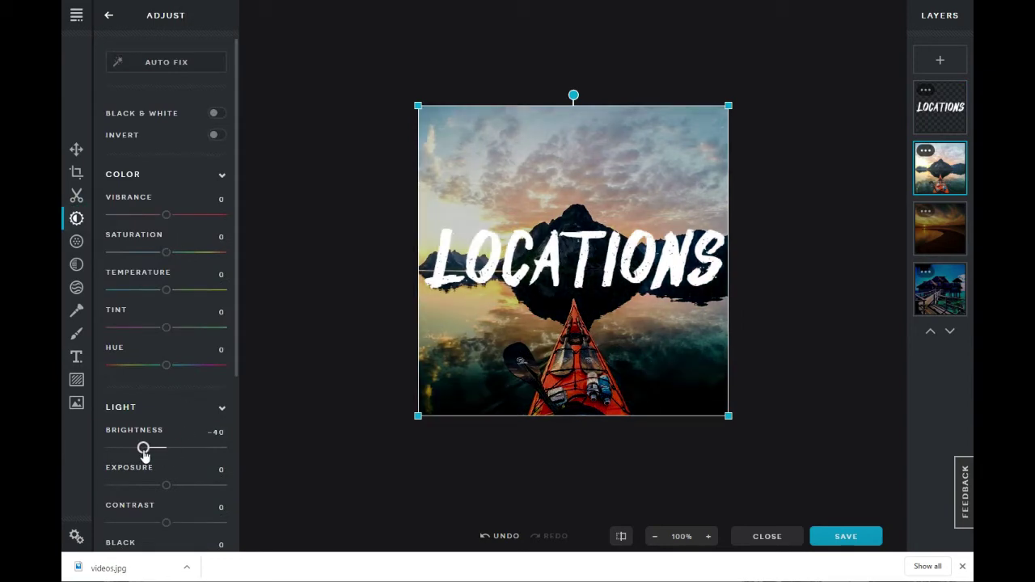
Lower the exposure of the kayak photo and download the graphic as locations.
left_click_drag(167, 485, 141, 487)
left_click(846, 536)
left_click_drag(553, 154, 435, 155)
type("locations")
left_click(758, 427)
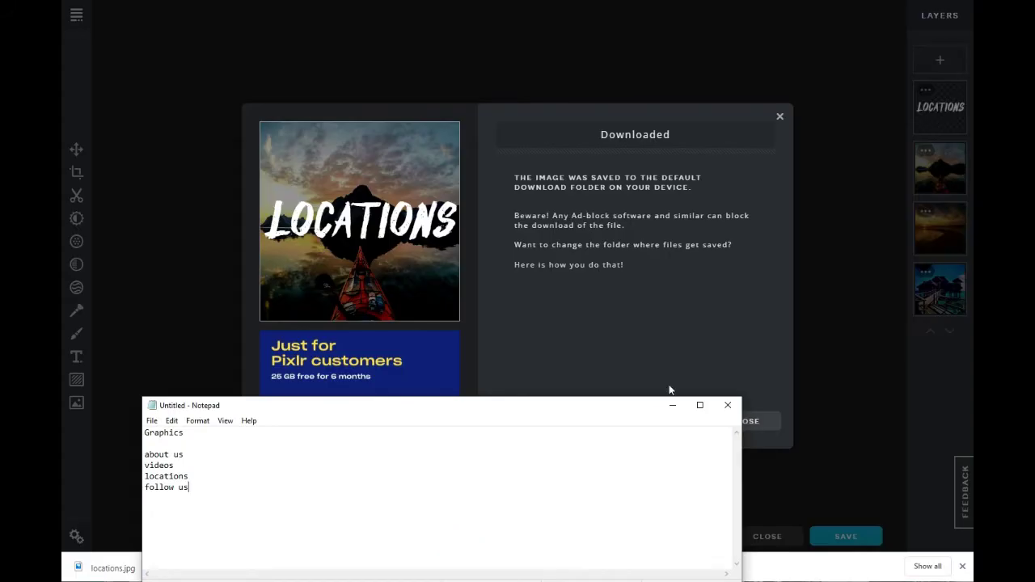
left_click(751, 427)
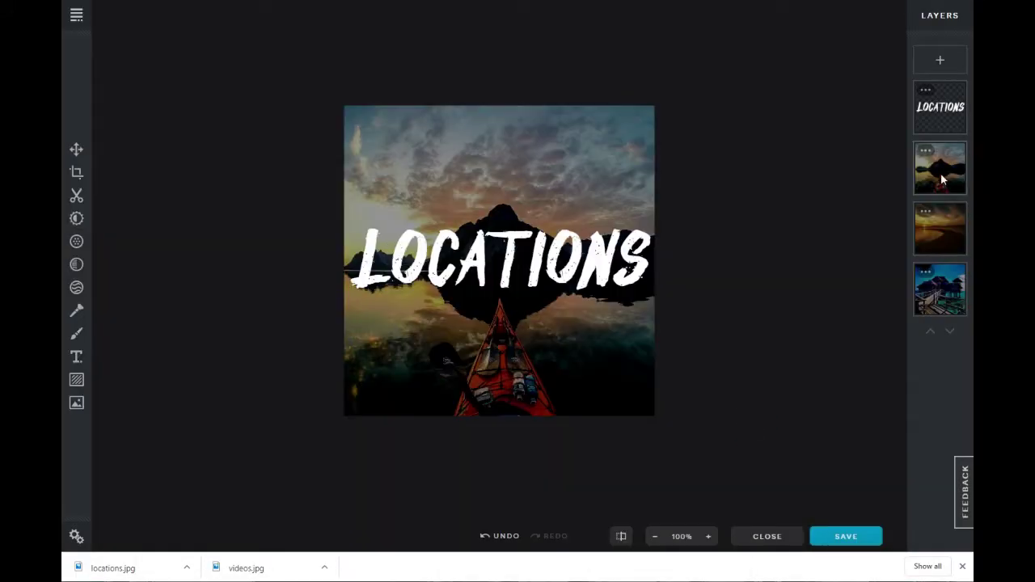
Add the underwater swimmers photo to the square canvas and move the text layer above it.
key("alt+Tab")
scroll(950, 275, "down", 10)
left_click_drag(973, 312, 595, 337)
left_click_drag(936, 168, 933, 90)
Change the heading text on the graphic to FOLLOW US.
left_click(77, 357)
left_click_drag(178, 154, 70, 155)
type("FOLLOW US")
left_click(739, 326)
Darken the underwater photo with brightness -2 and exposure -100, and download the graphic as follow us.
left_click(712, 323)
left_click(76, 219)
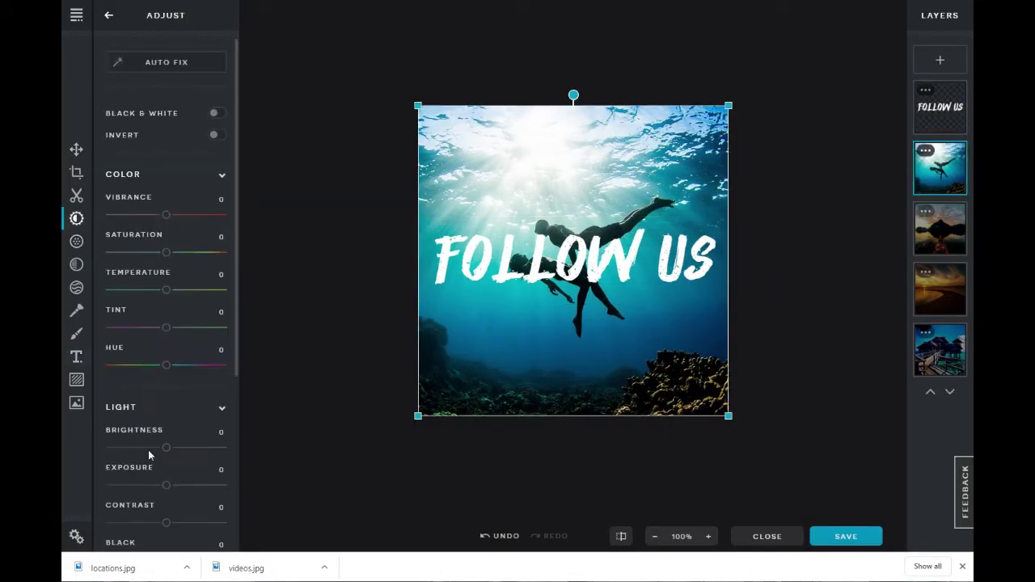
left_click_drag(166, 485, 110, 485)
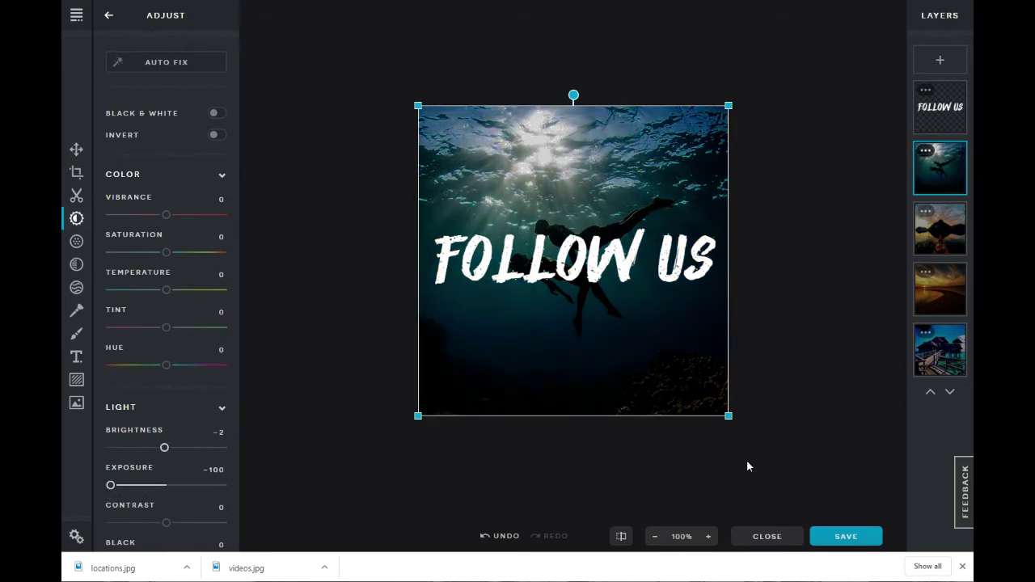
key("ctrl+s")
type("follow us")
key("Return")
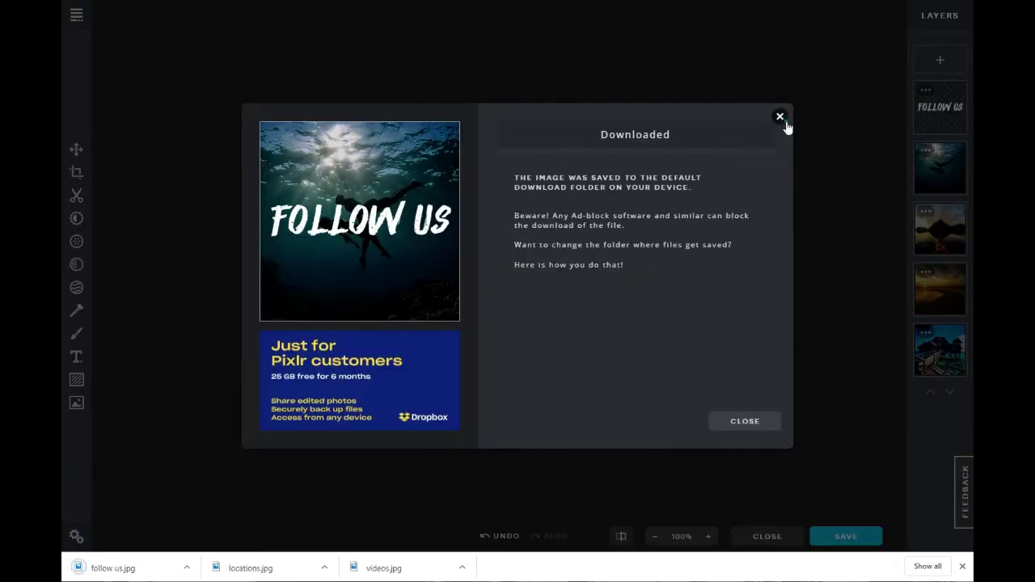
left_click(780, 116)
Start a new widescreen canvas and place the photo of the kayaker on the misty lake, scaled to fill it.
left_click(340, 55)
left_click(887, 261)
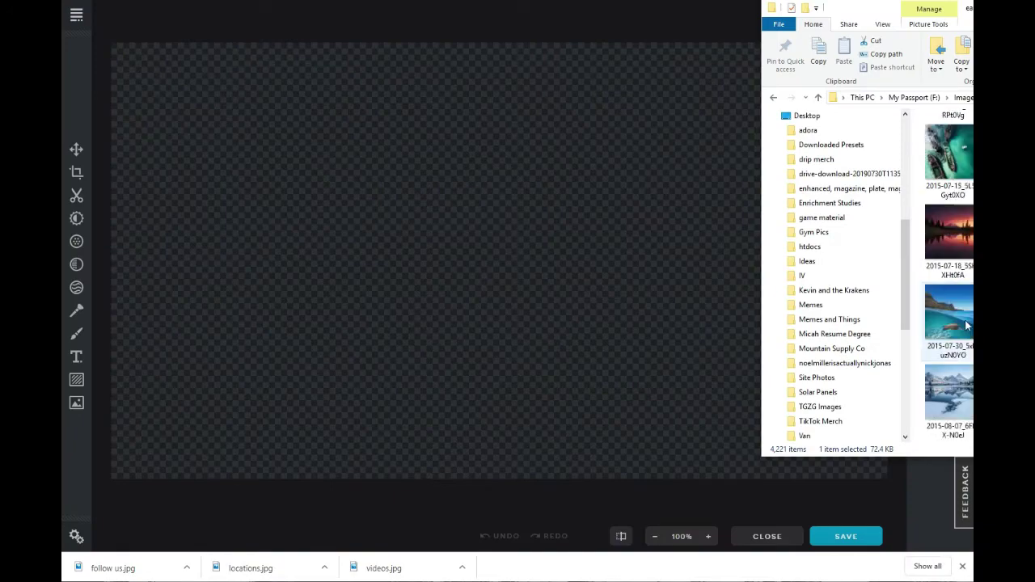
left_click_drag(950, 316, 687, 315)
left_click_drag(741, 478, 876, 471)
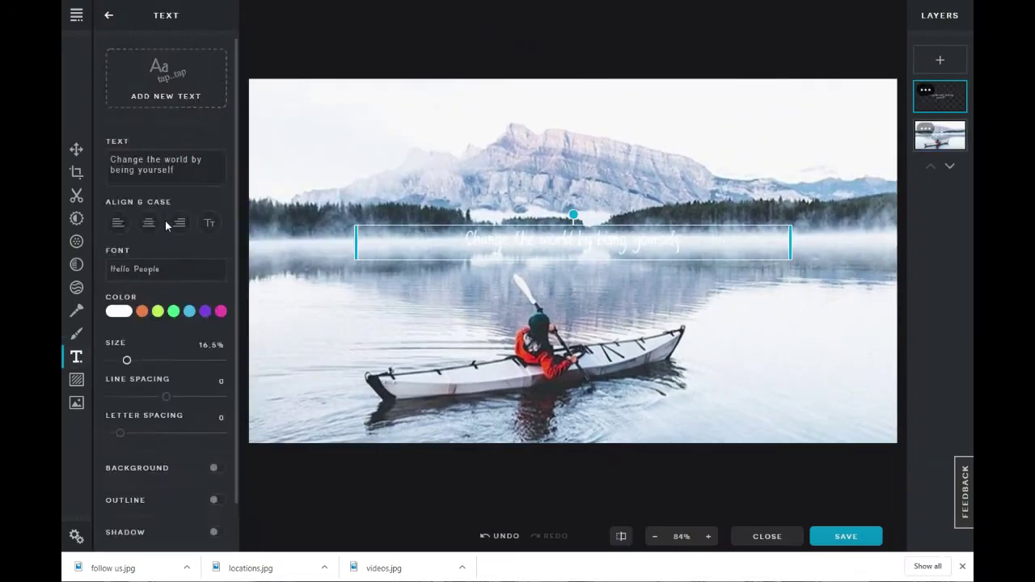
Set the new text to LET'S GO in the Hakushou font at 74.5% size.
left_click(165, 269)
left_click(138, 242)
type("Let's")
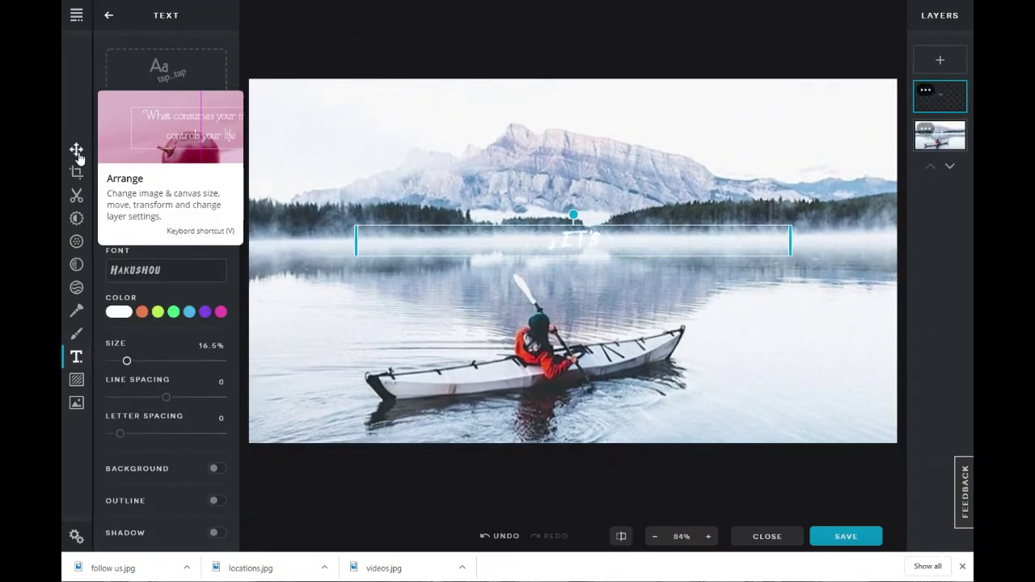
left_click_drag(127, 361, 191, 361)
Lower the exposure of the lake photo and give the LET'S GO text a shadow with blur 30.
left_click(76, 218)
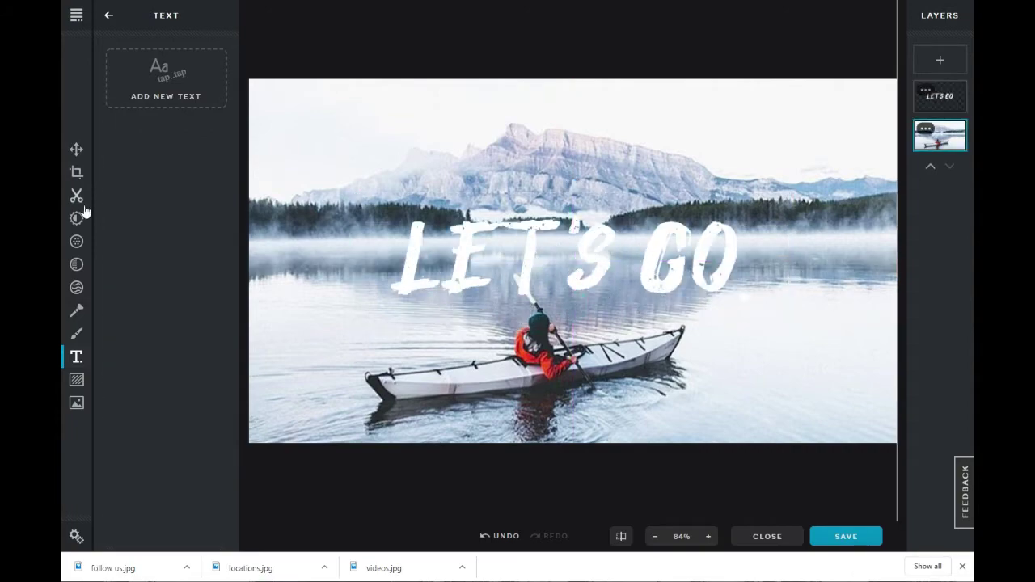
left_click_drag(166, 486, 123, 485)
left_click(566, 258)
left_click(157, 307)
left_click(194, 307)
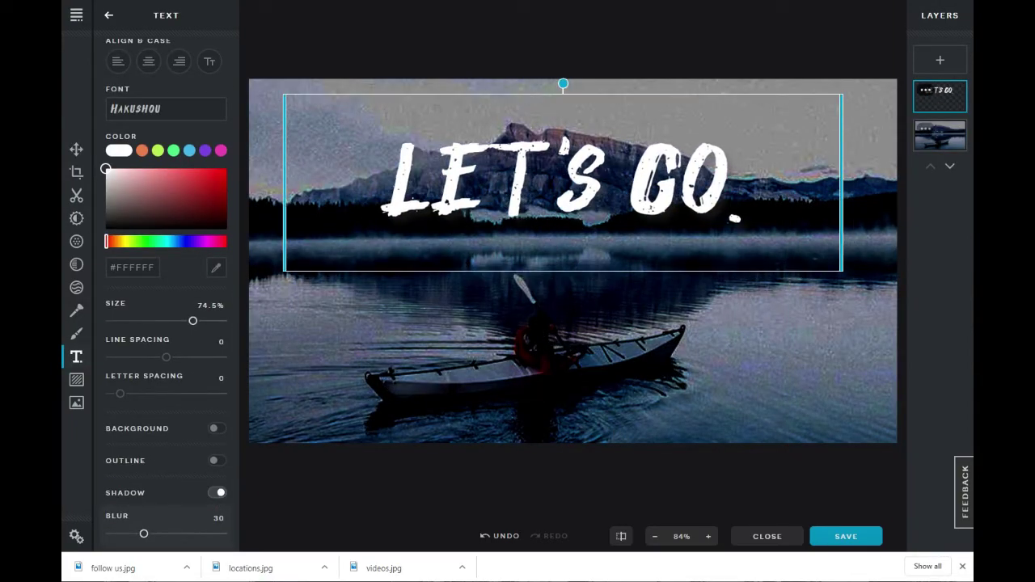
Replace the lake photo with the stingray and mountain village photos, scaled and positioned side by side to fill the canvas.
left_click(561, 410)
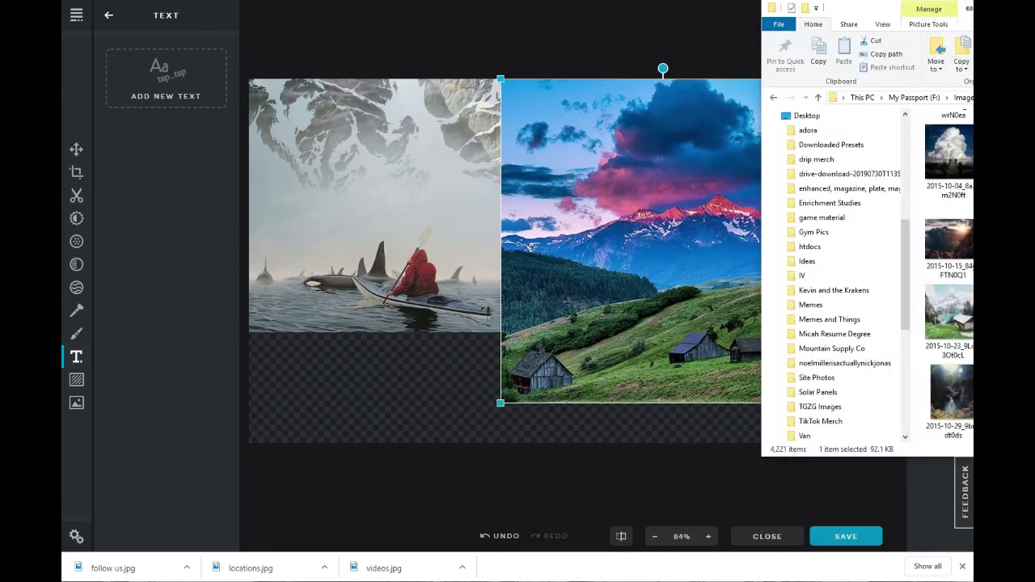
left_click_drag(951, 105, 492, 191)
left_click_drag(573, 456, 530, 411)
left_click_drag(421, 267, 421, 214)
left_click_drag(530, 359, 640, 469)
left_click(728, 283)
left_click_drag(825, 402, 906, 485)
left_click_drag(486, 267, 457, 267)
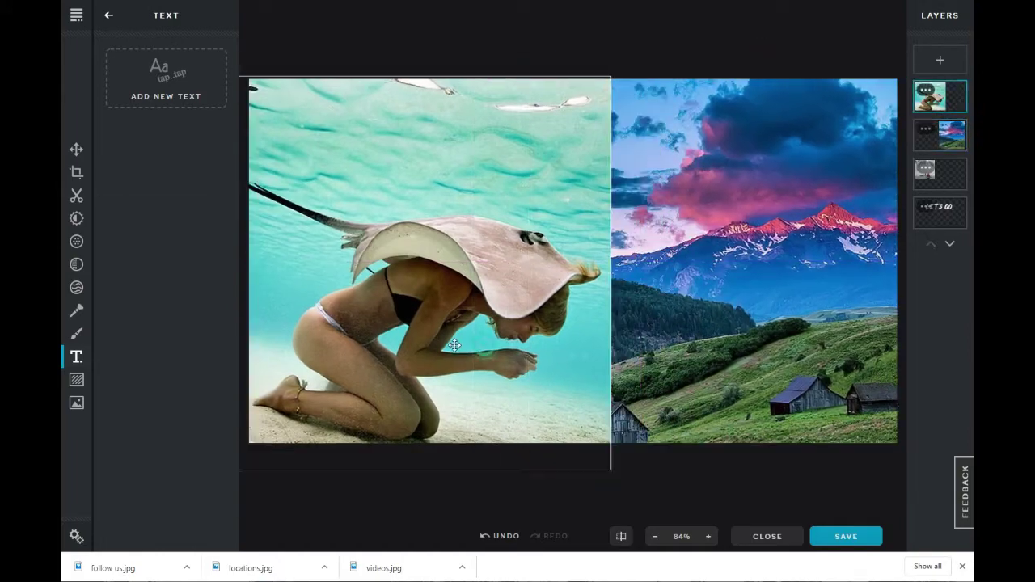
left_click_drag(752, 267, 731, 267)
Move the text layer above the photos and darken the mountain photo with brightness -46 and exposure -50.
left_click_drag(940, 213, 943, 90)
left_click(942, 174)
left_click(77, 219)
left_click_drag(166, 448, 139, 448)
left_click_drag(167, 485, 136, 485)
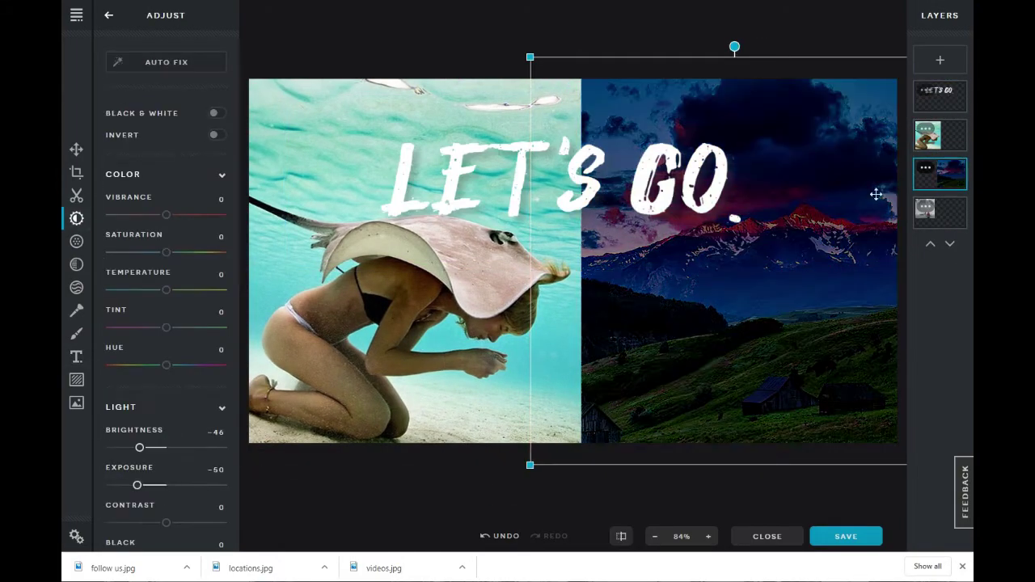
Lower the brightness and exposure of the stingray photo and enlarge the LET'S GO text.
left_click(941, 135)
left_click_drag(167, 448, 130, 448)
left_click_drag(166, 485, 132, 487)
left_click(941, 91)
left_click_drag(189, 363, 215, 361)
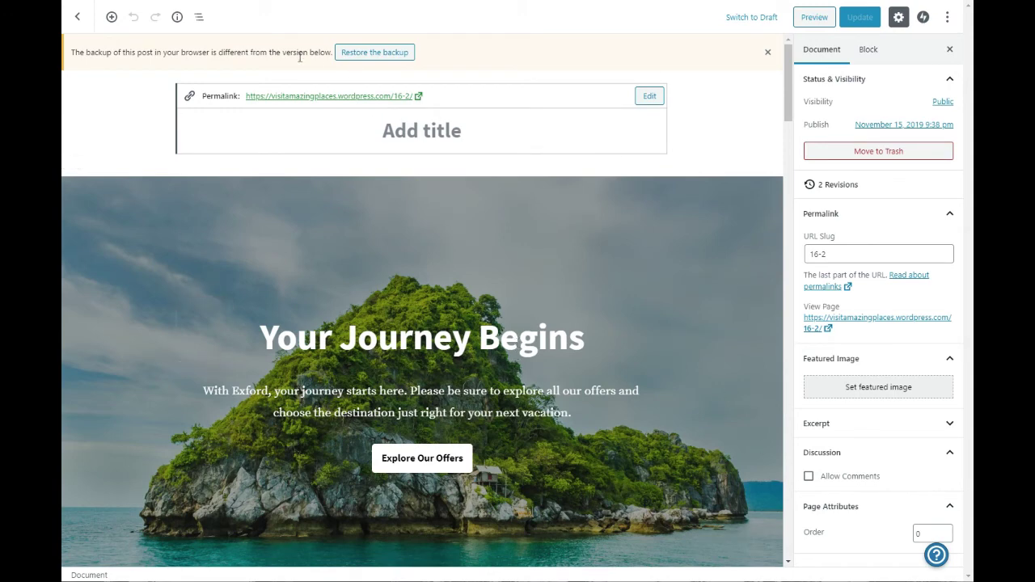
In the WordPress page editor, remove the Your Journey Begins cover block from the page.
left_click(421, 167)
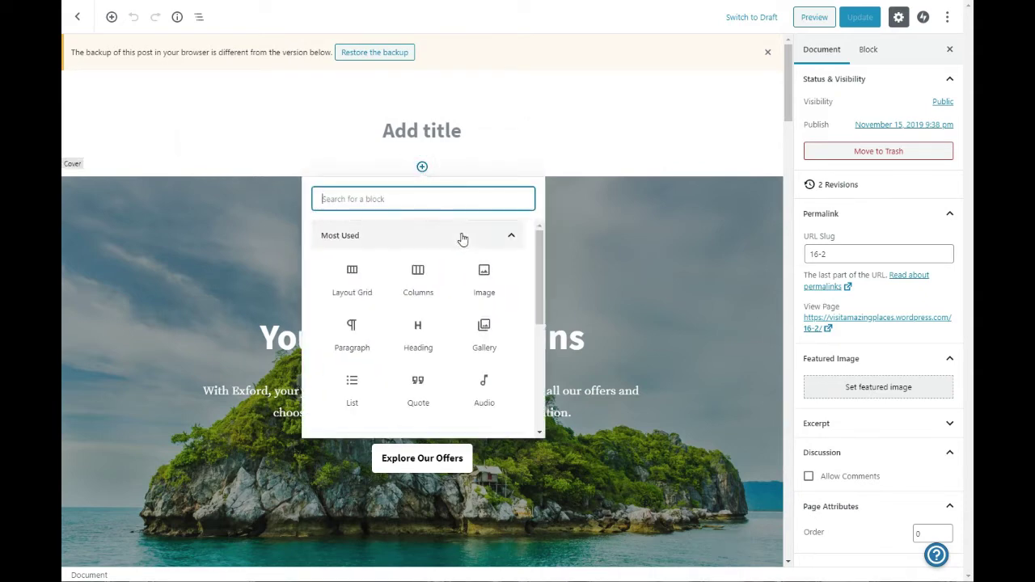
left_click(653, 261)
left_click(341, 158)
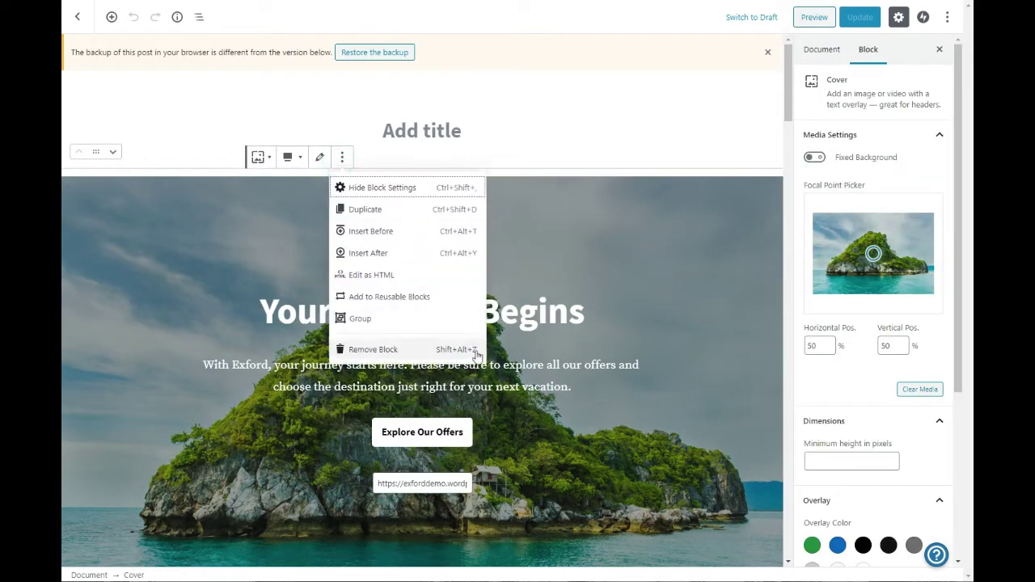
left_click(374, 350)
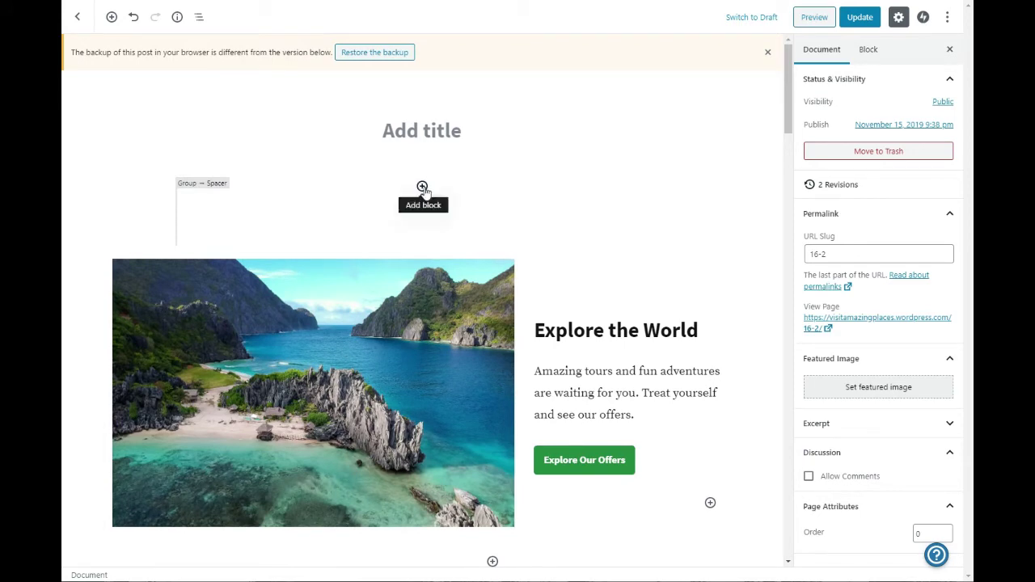
Insert a four-column Layout Grid block below the page title.
left_click(423, 187)
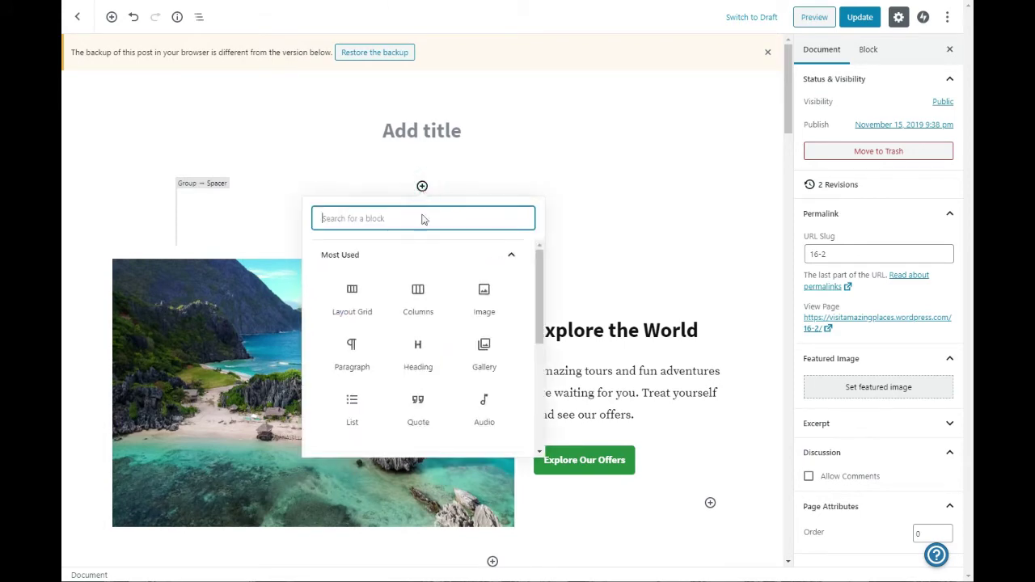
scroll(414, 304, "down", 2)
scroll(411, 364, "down", 3)
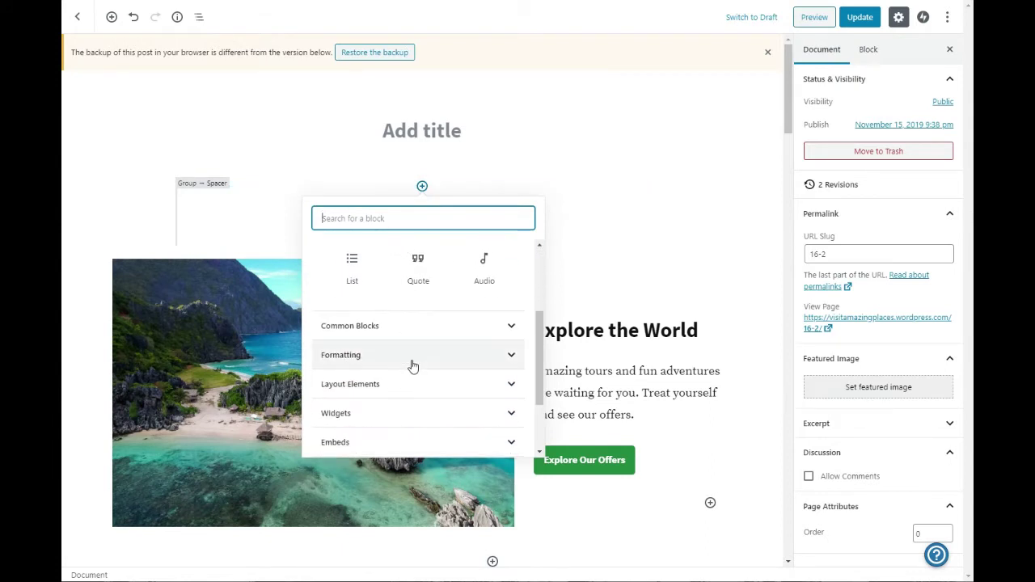
scroll(381, 365, "down", 1)
left_click(386, 343)
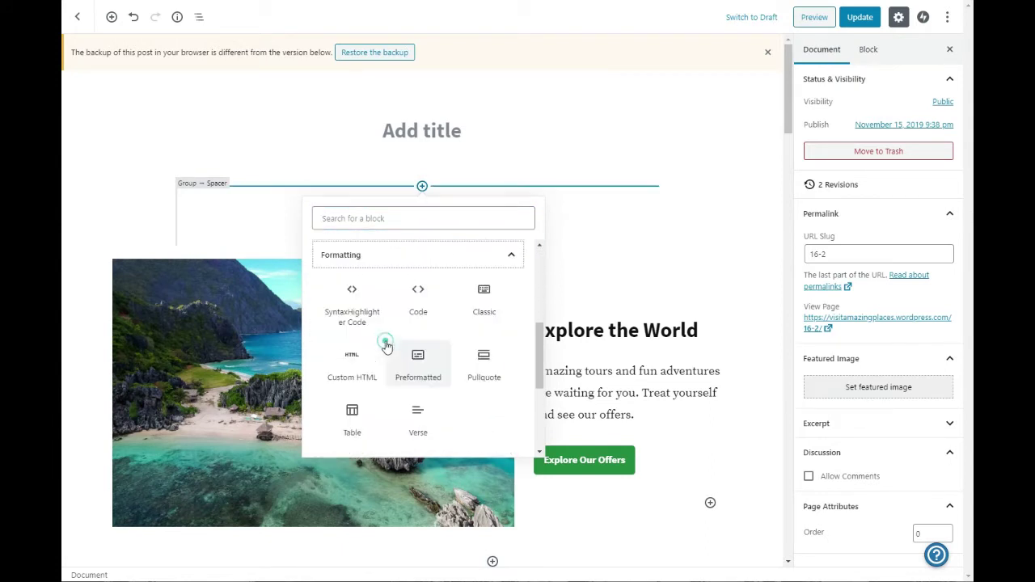
left_click(511, 256)
left_click(404, 289)
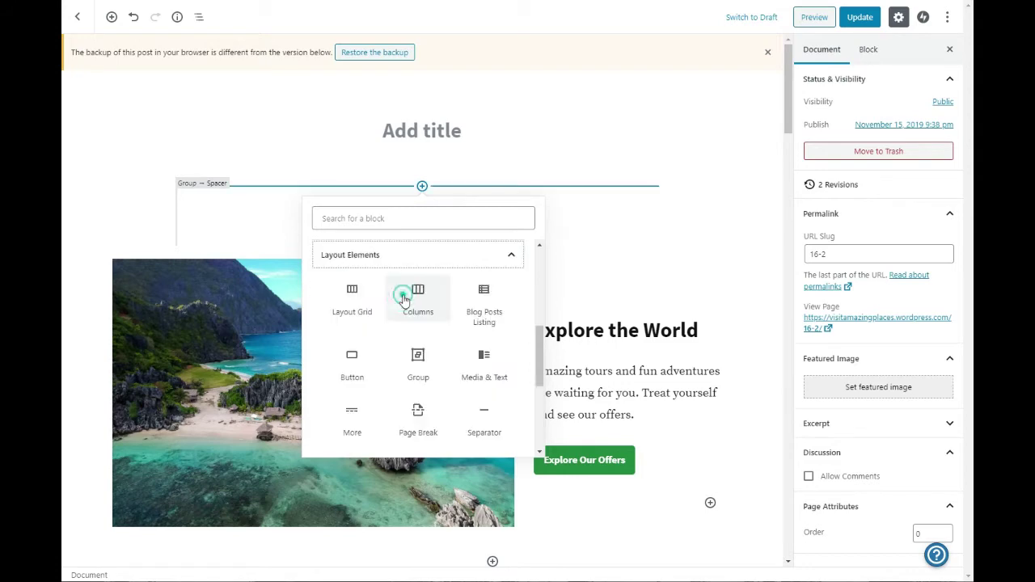
left_click(356, 293)
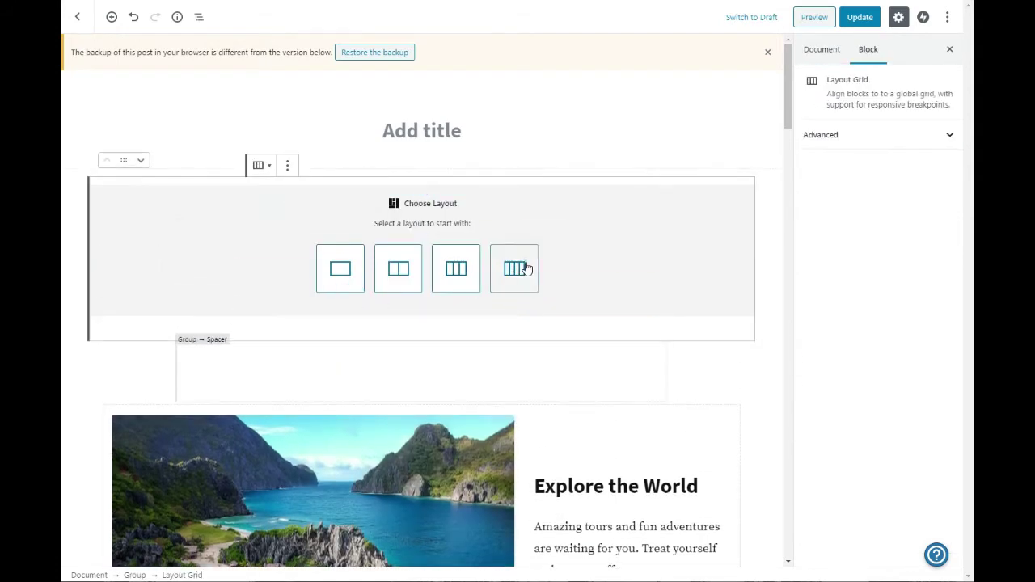
left_click(526, 268)
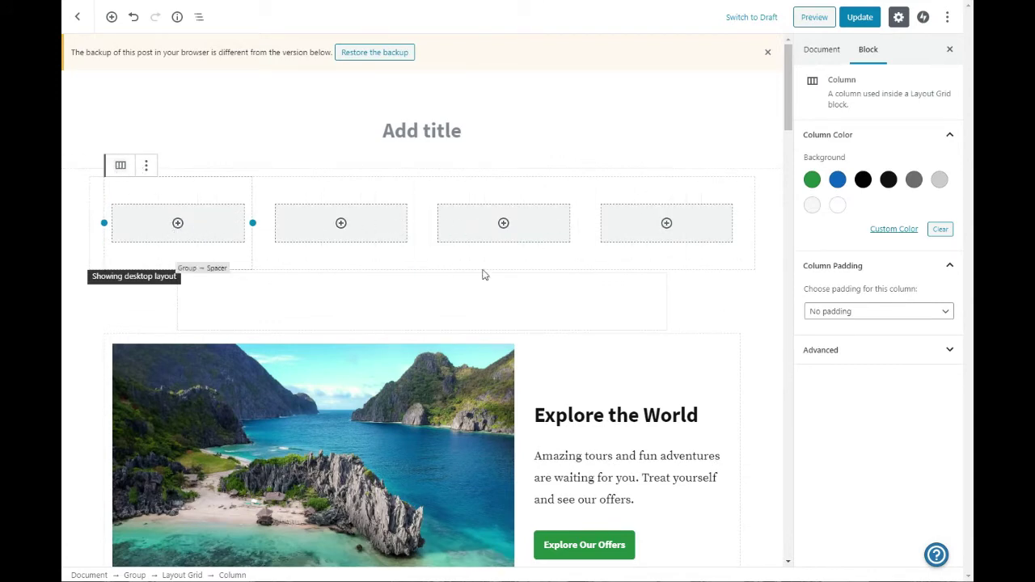
Add an Image block to each of the four columns in the layout grid.
left_click(177, 224)
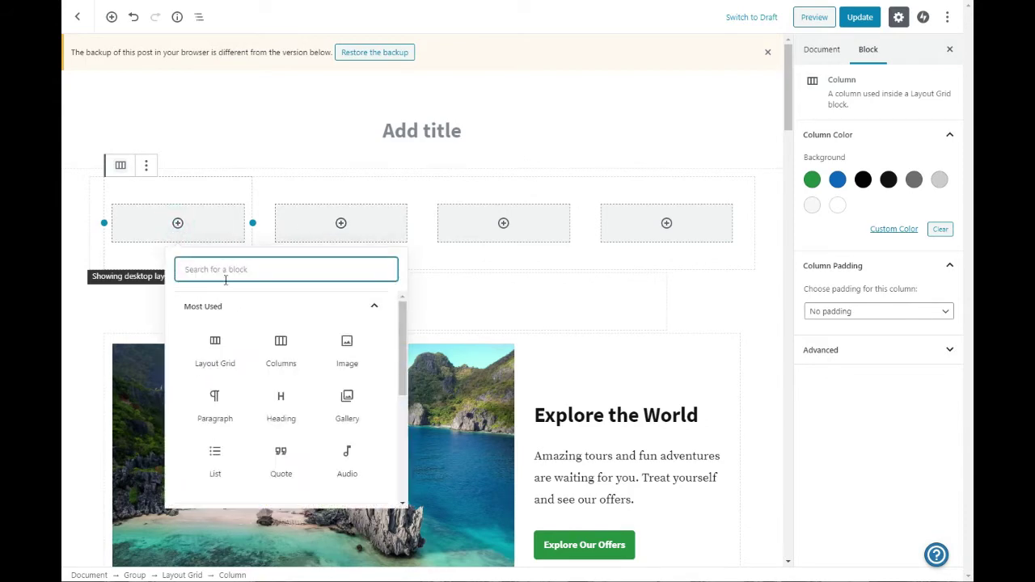
left_click(353, 342)
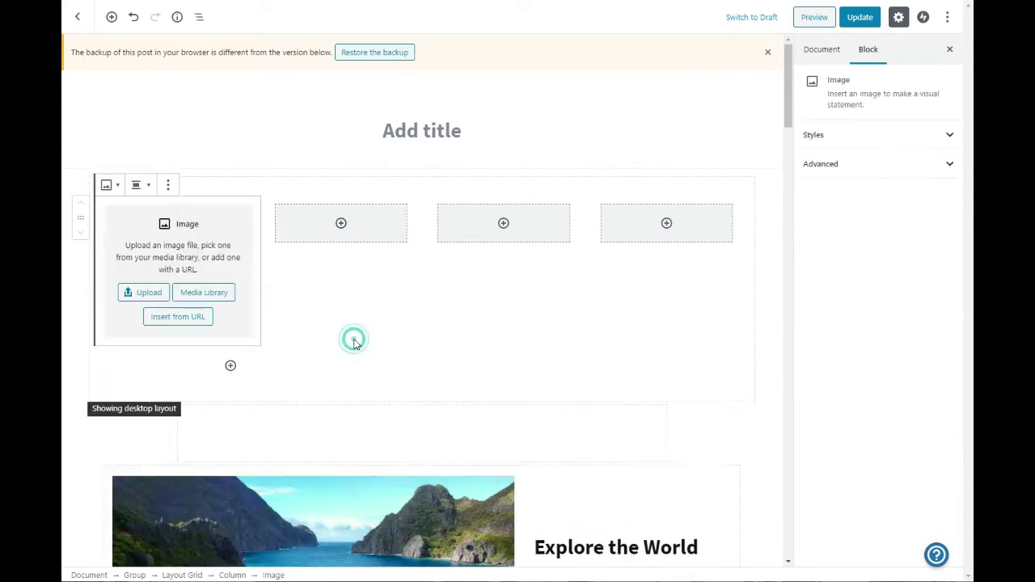
left_click(326, 235)
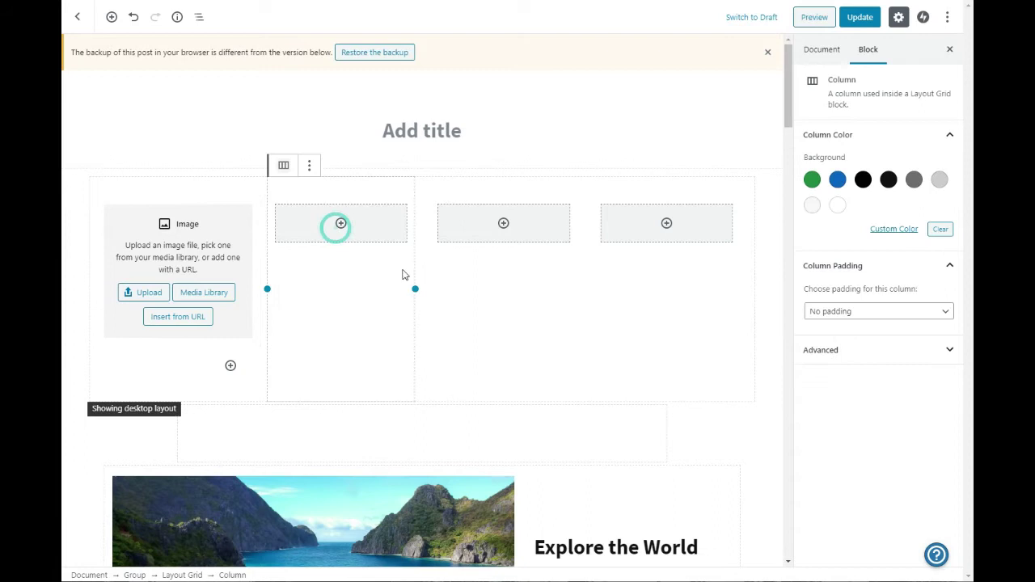
left_click(341, 223)
left_click(271, 350)
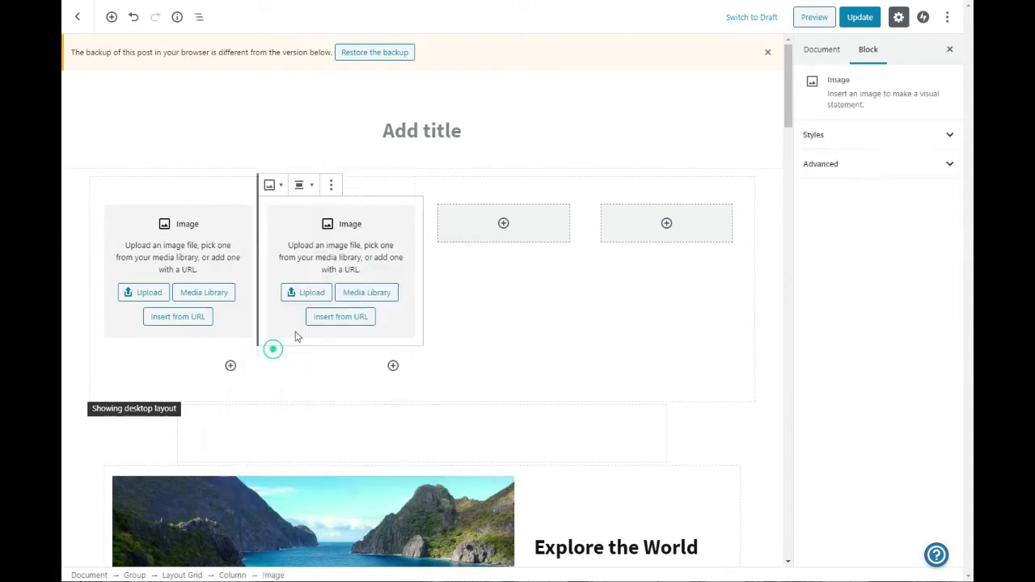
left_click(503, 225)
left_click(503, 224)
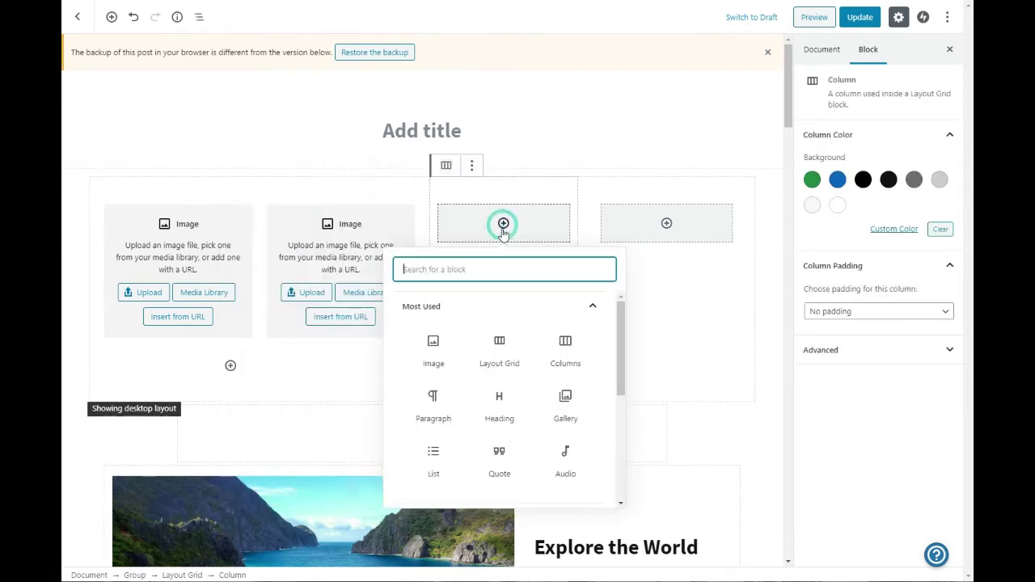
left_click(432, 346)
left_click(670, 228)
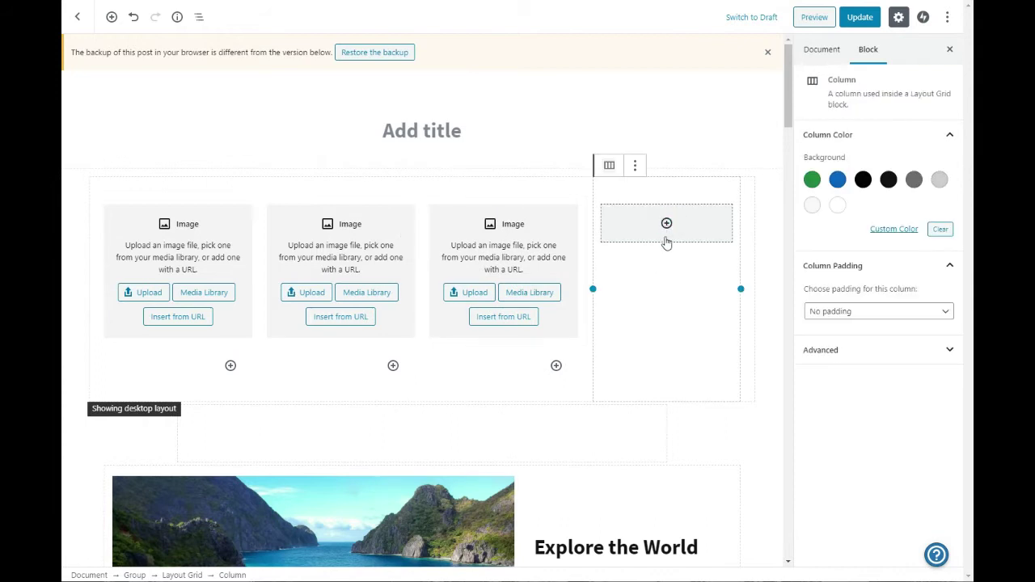
left_click(667, 224)
left_click(597, 348)
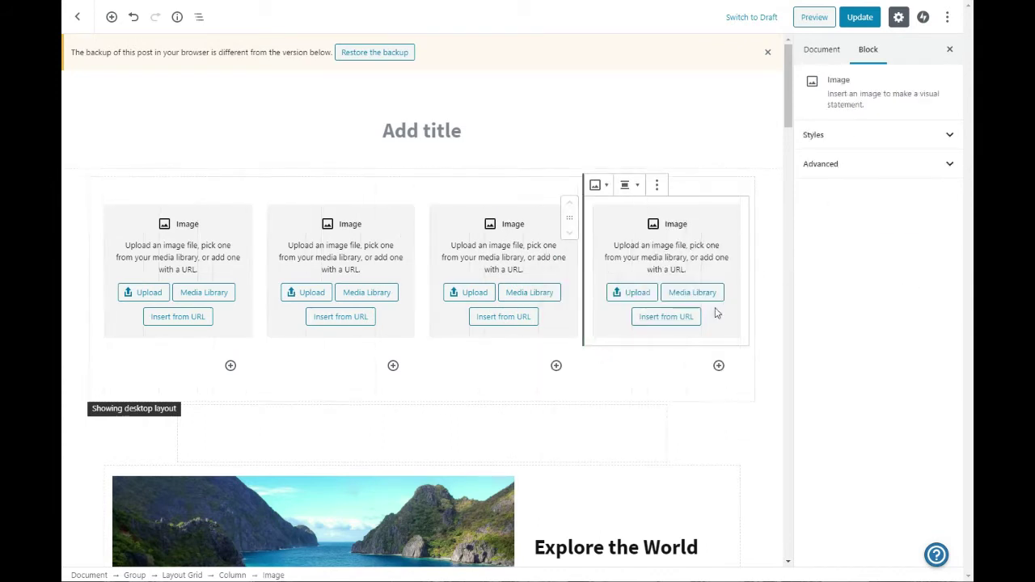
Upload the Follow Us, About Us, Videos, Locations and Let's Go graphics to the media library from the first column's Image block.
left_click(204, 292)
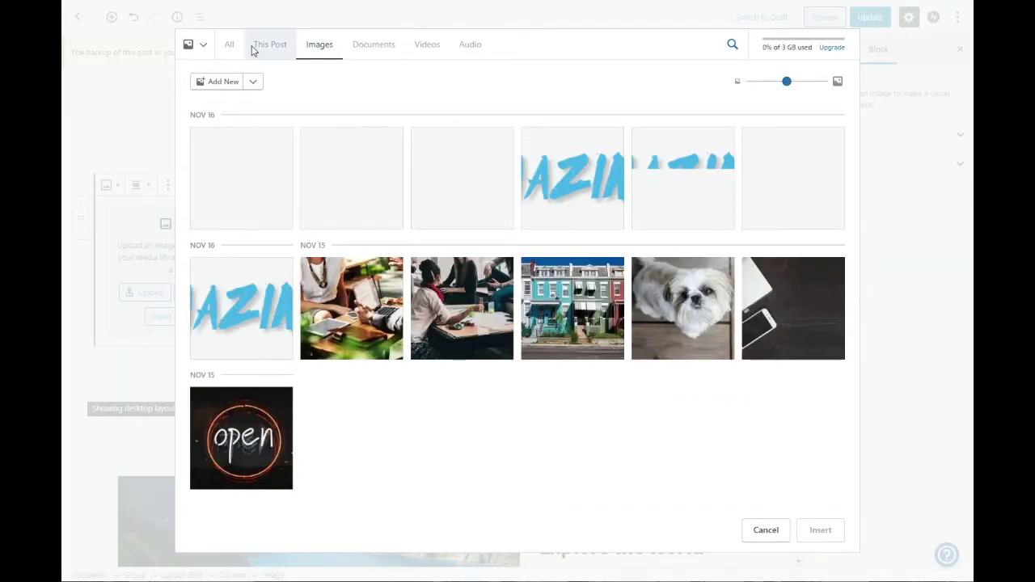
left_click(213, 82)
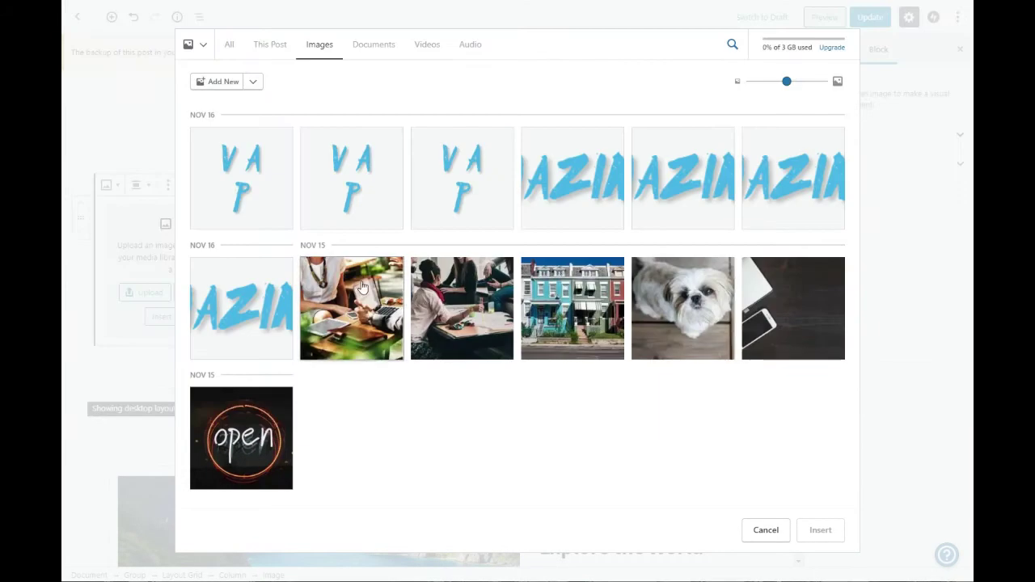
left_click_drag(874, 267, 657, 303)
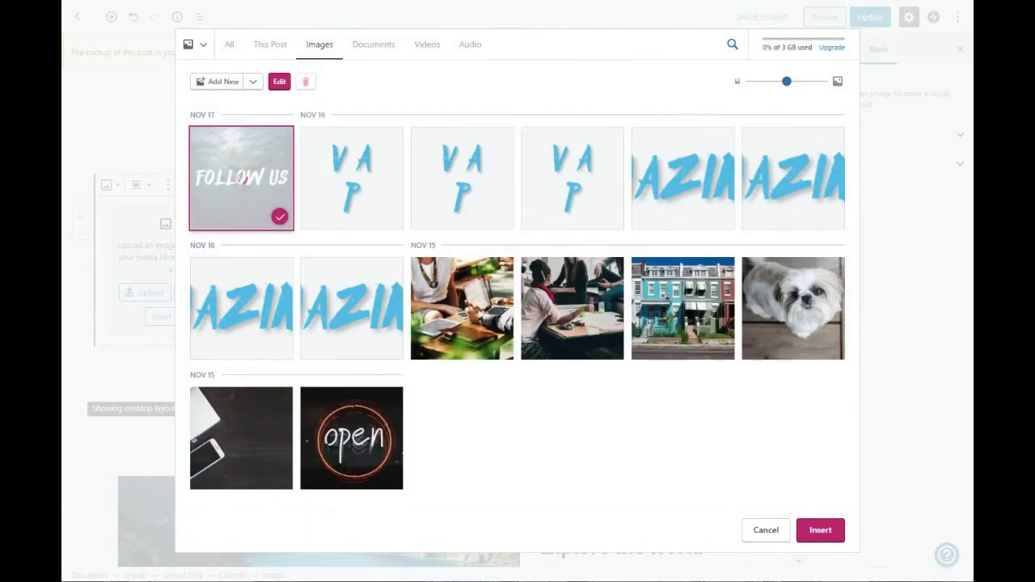
left_click_drag(950, 232, 647, 293)
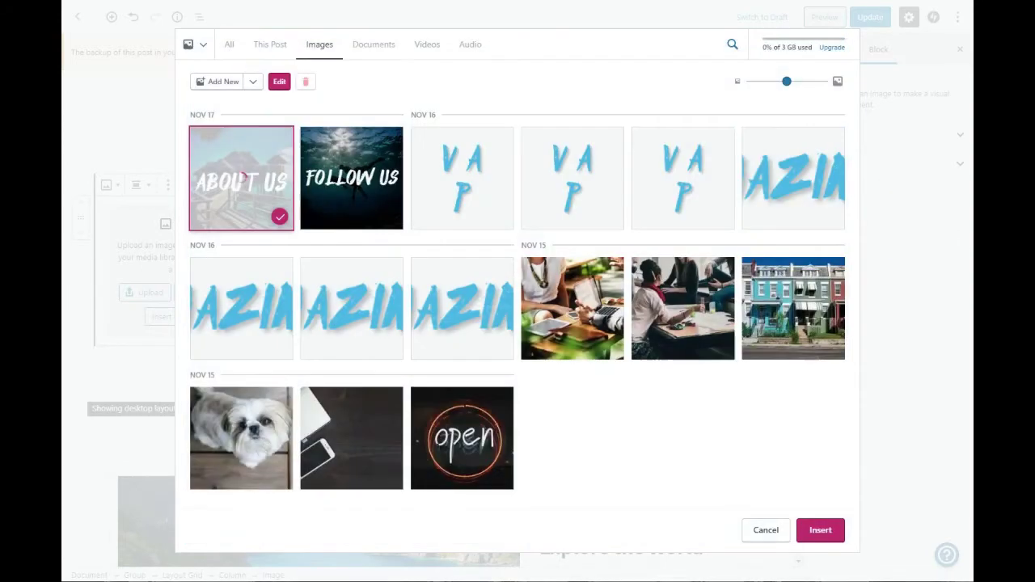
left_click_drag(950, 232, 598, 296)
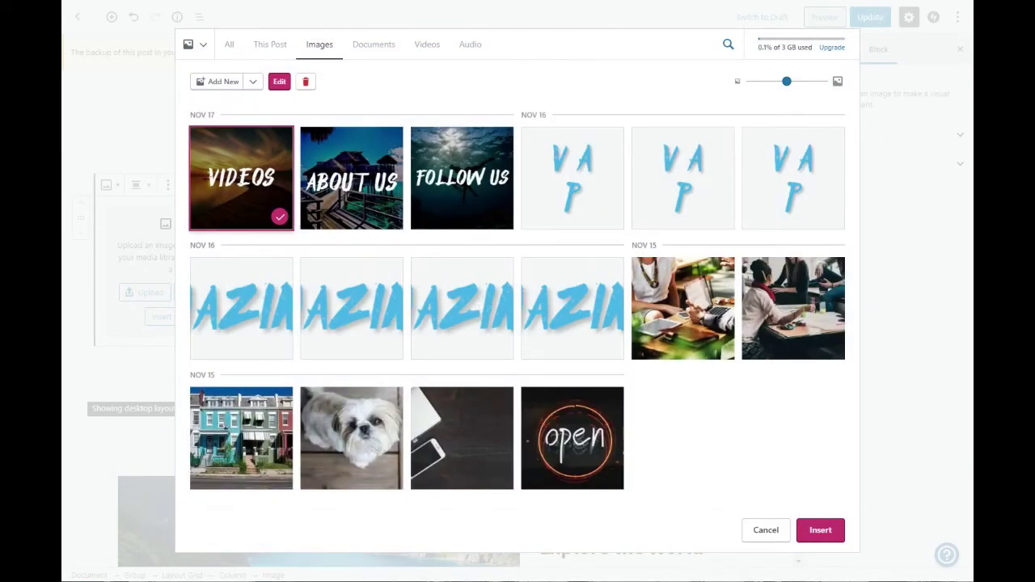
left_click_drag(950, 232, 242, 178)
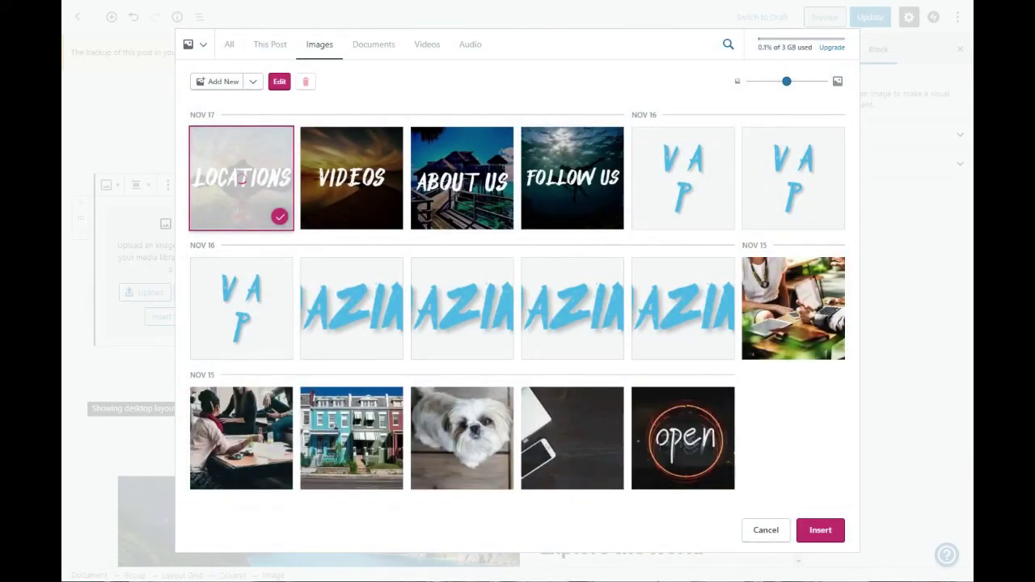
left_click_drag(965, 352, 469, 345)
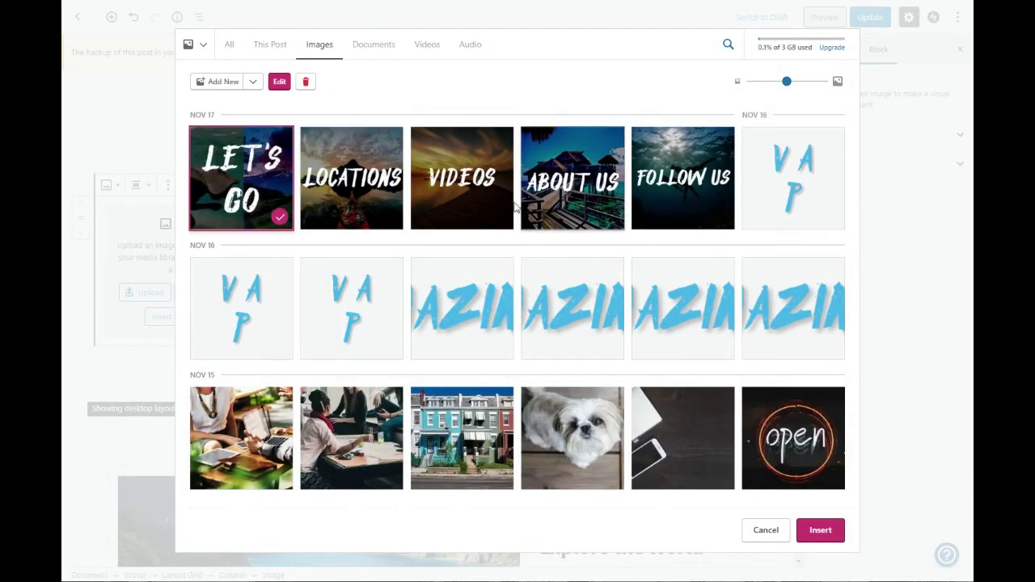
Insert the VIDEOS graphic into the grid's first column and the ABOUT US graphic into the second.
left_click(279, 219)
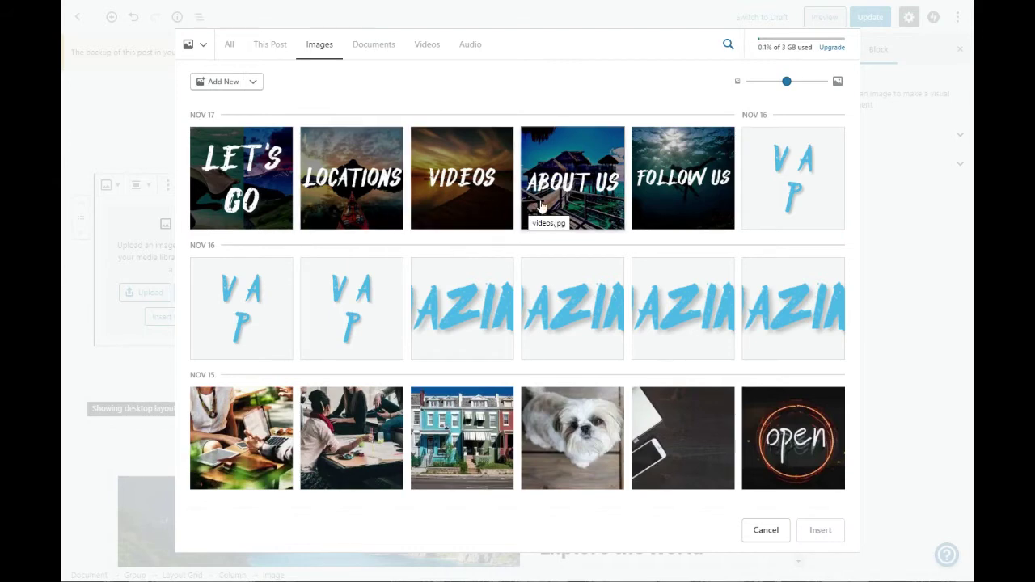
left_click(478, 203)
left_click(819, 530)
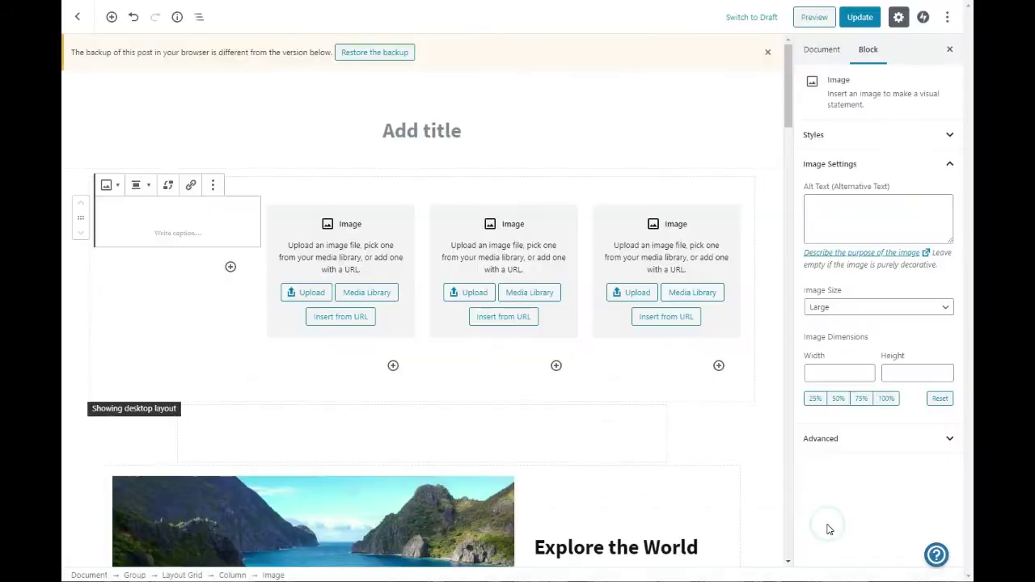
left_click(360, 293)
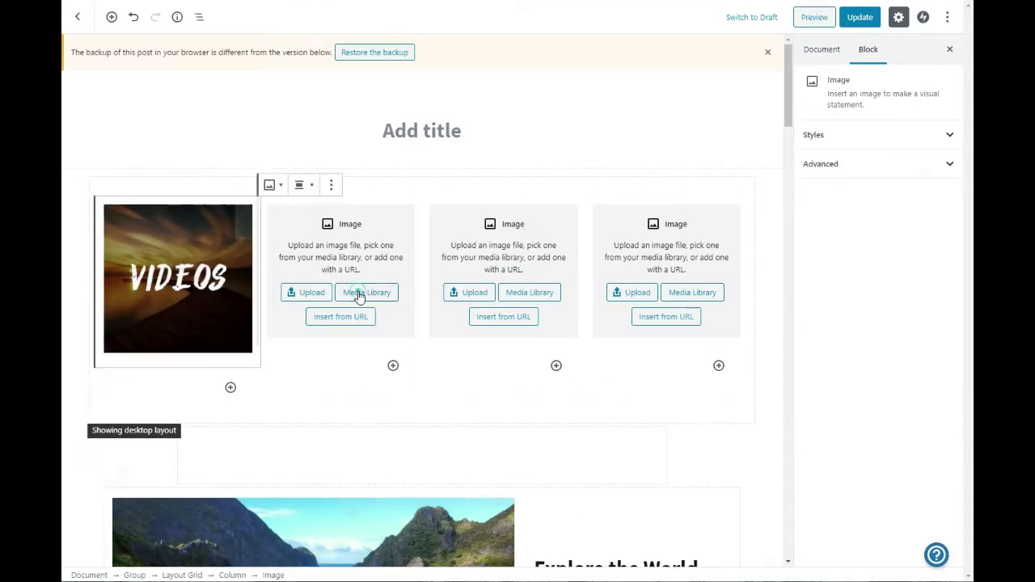
left_click(582, 194)
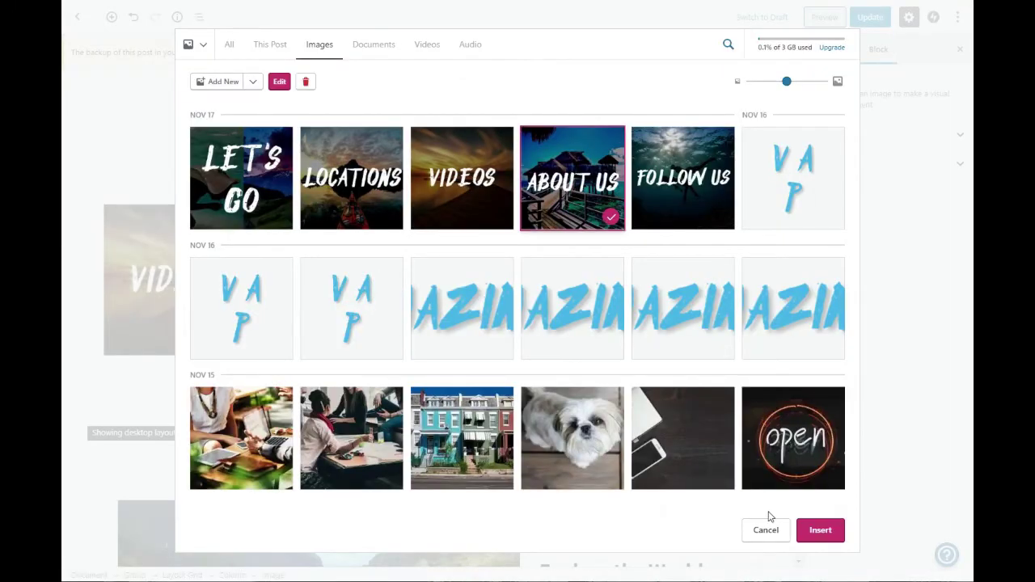
left_click(820, 531)
Insert the LOCATIONS graphic into the grid's third column and the FOLLOW US graphic into the fourth.
left_click(534, 295)
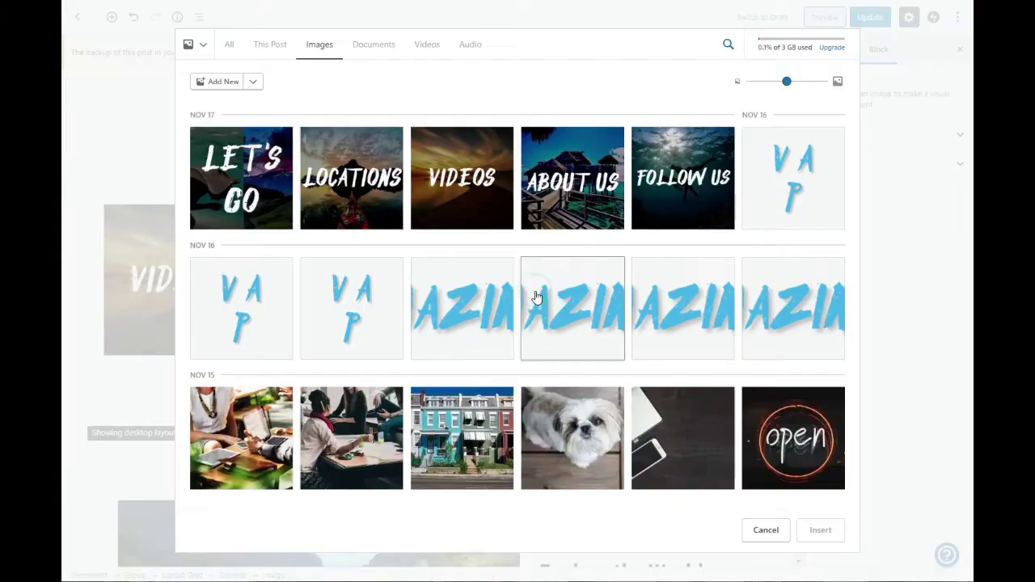
left_click(373, 189)
left_click(822, 536)
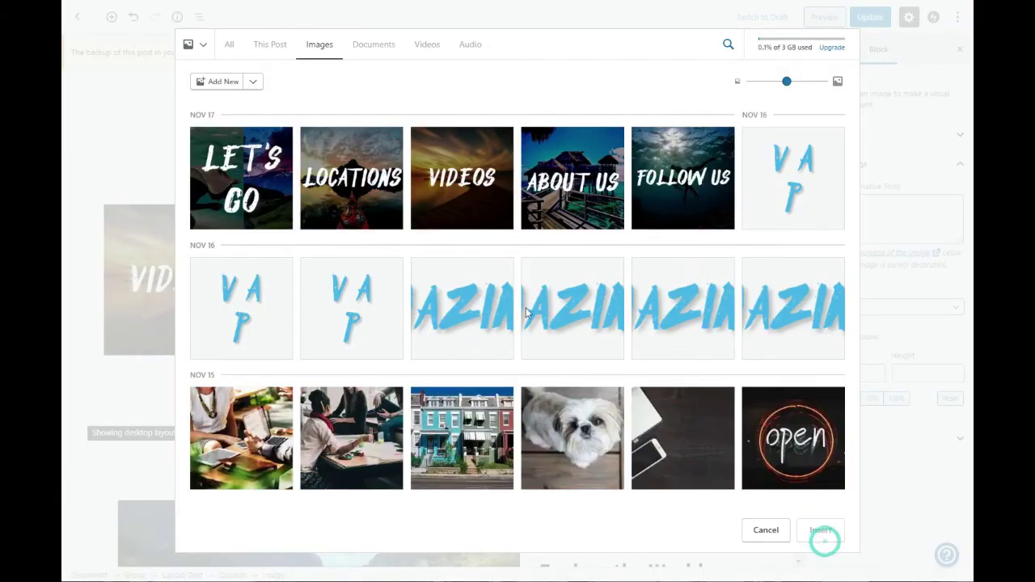
left_click(691, 294)
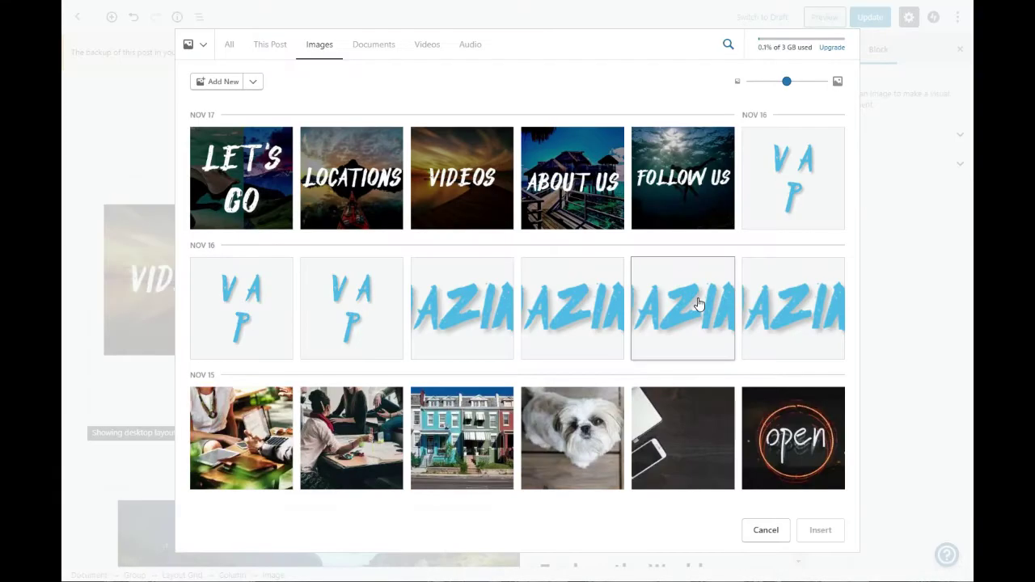
left_click(702, 168)
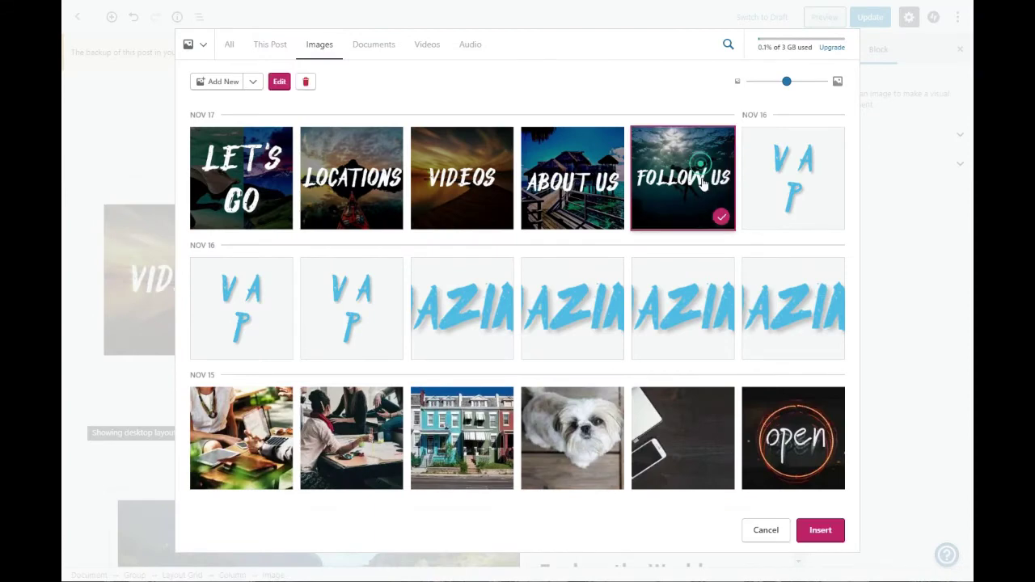
left_click(820, 529)
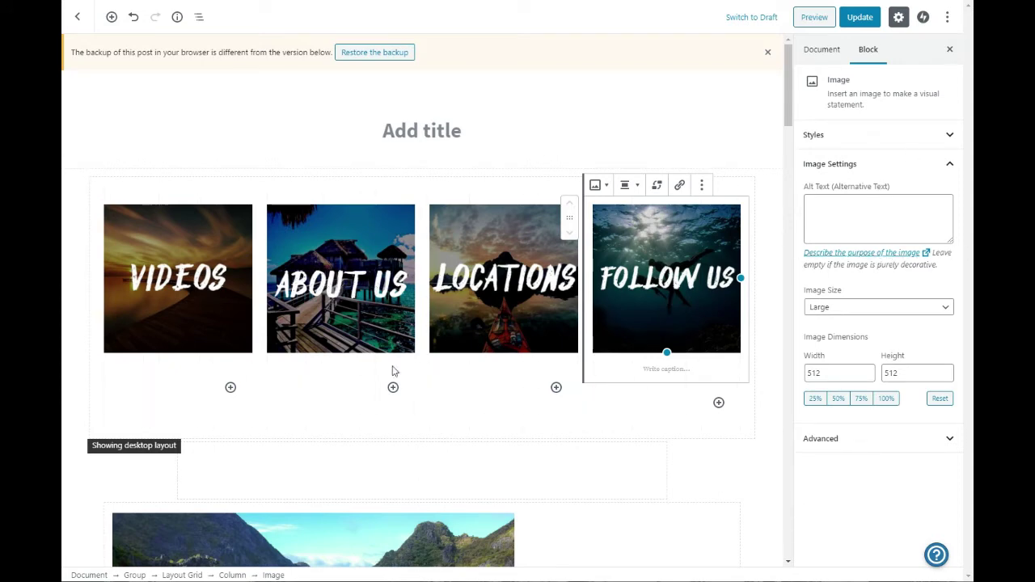
Link the VIDEOS image in the first column to its attachment page.
left_click(157, 275)
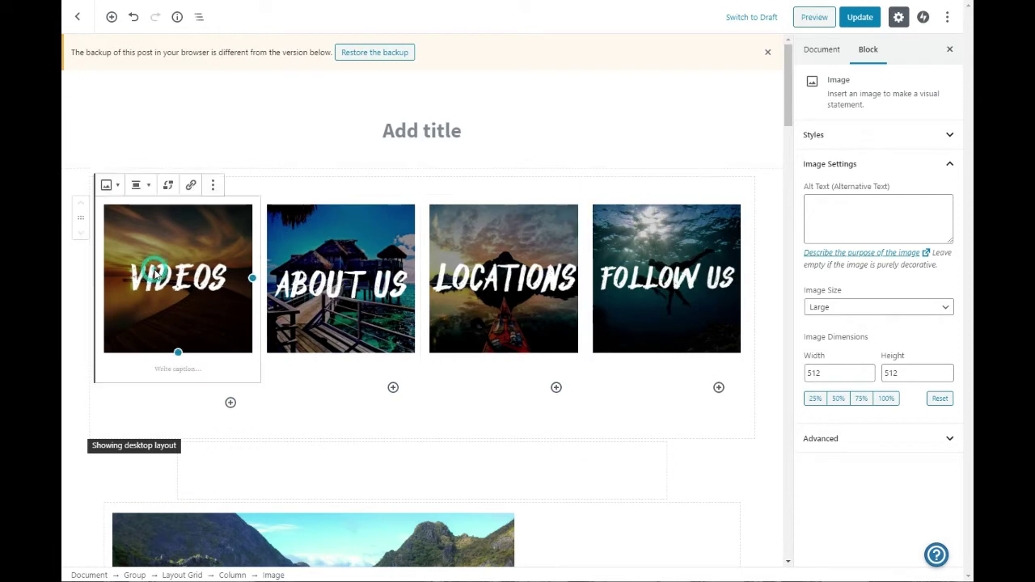
left_click(192, 187)
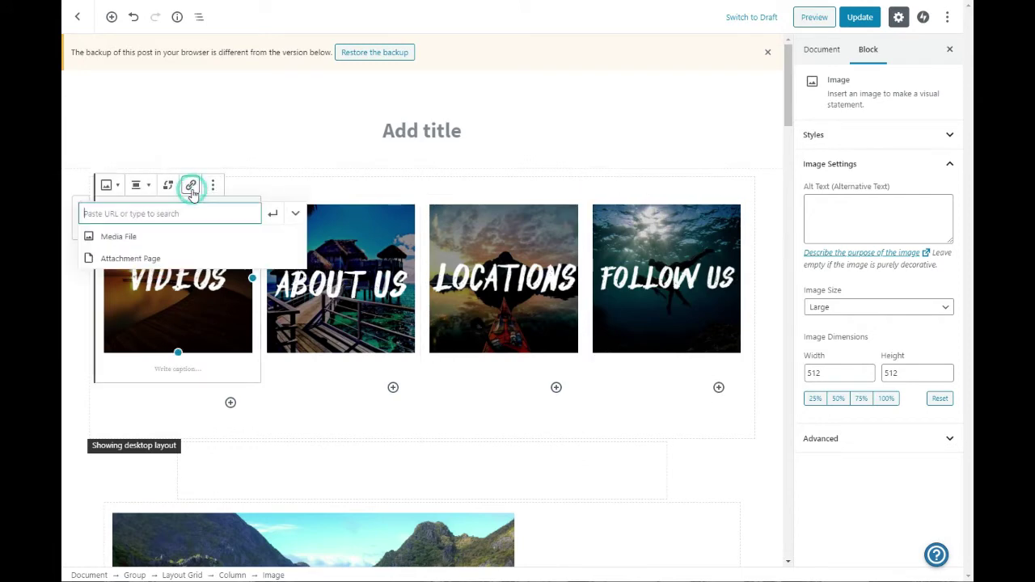
left_click(133, 259)
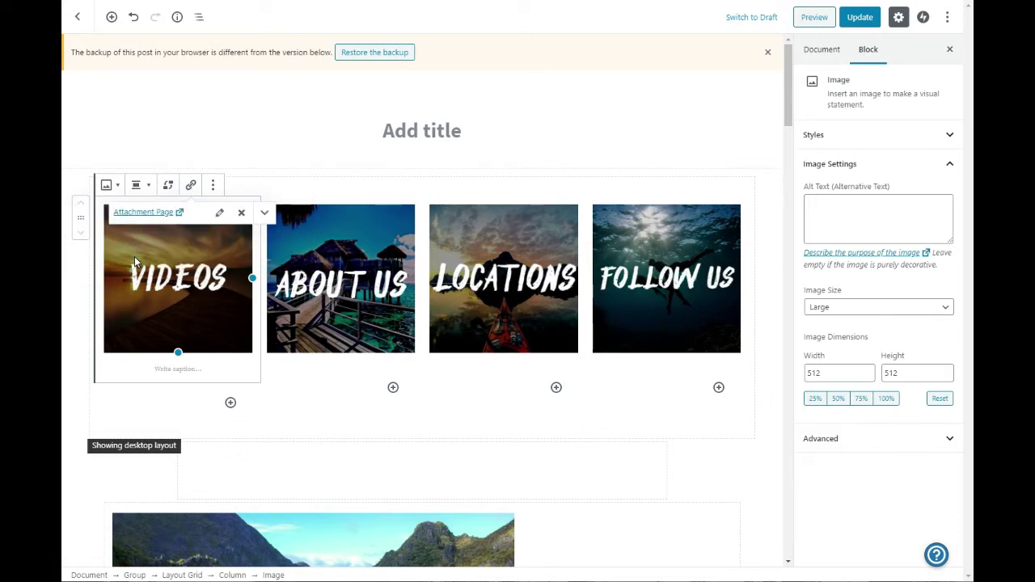
left_click(220, 214)
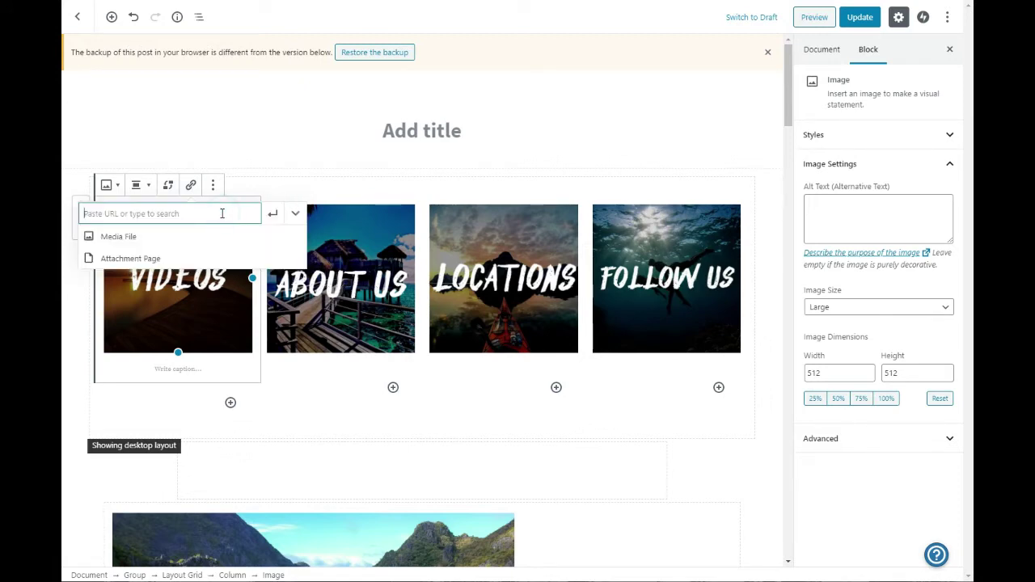
left_click(294, 215)
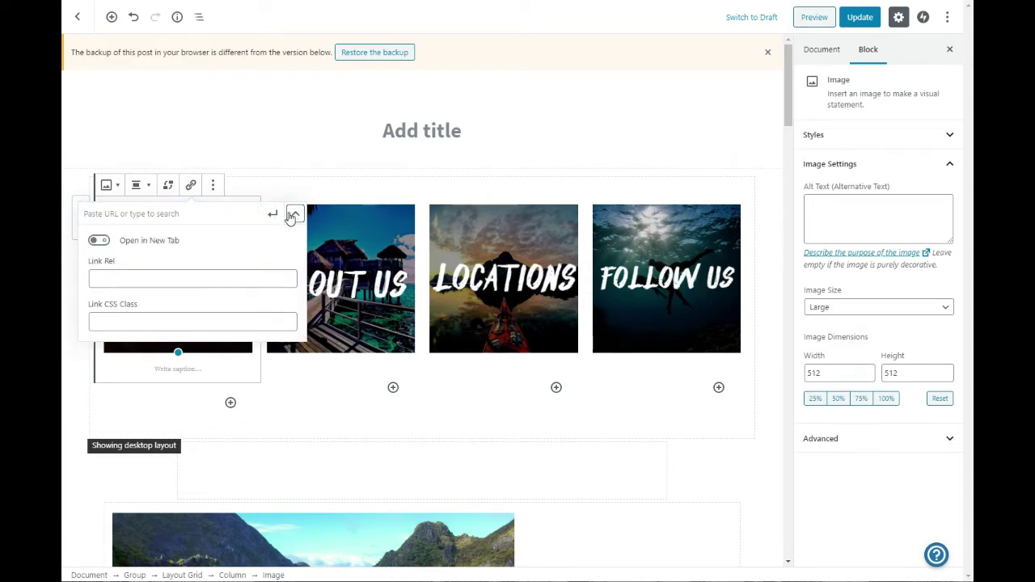
left_click(292, 215)
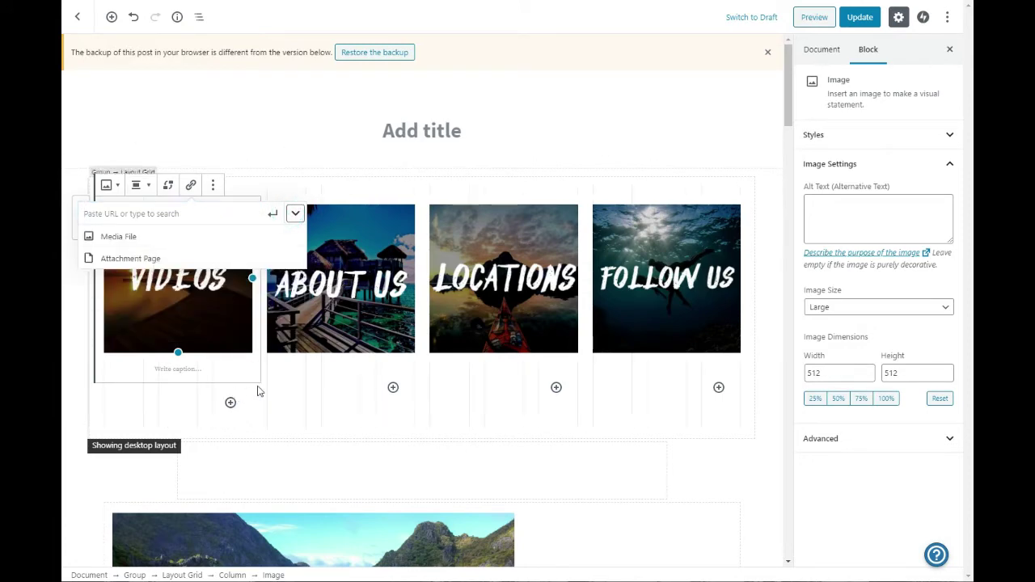
left_click(247, 132)
left_click(193, 228)
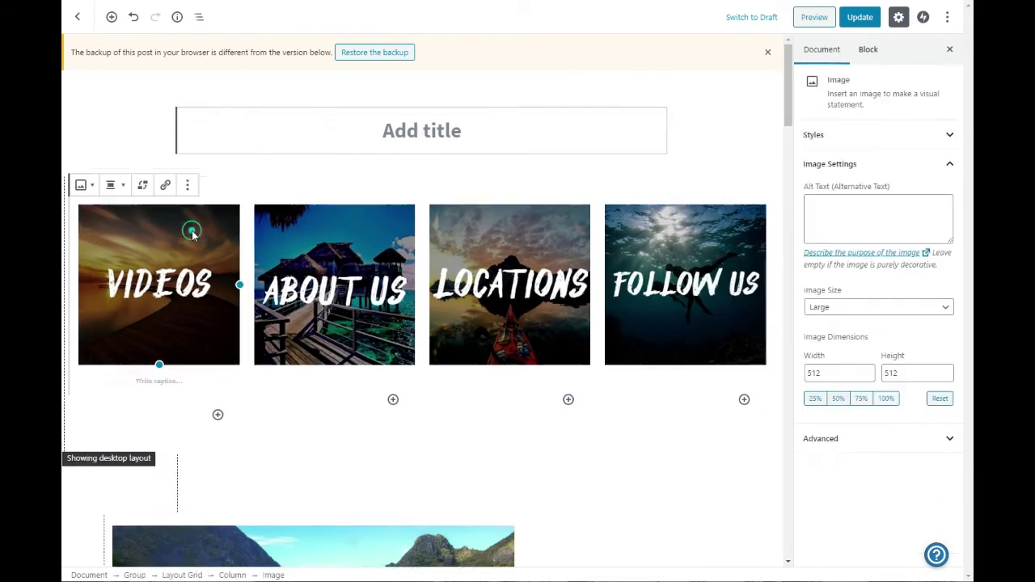
left_click(214, 185)
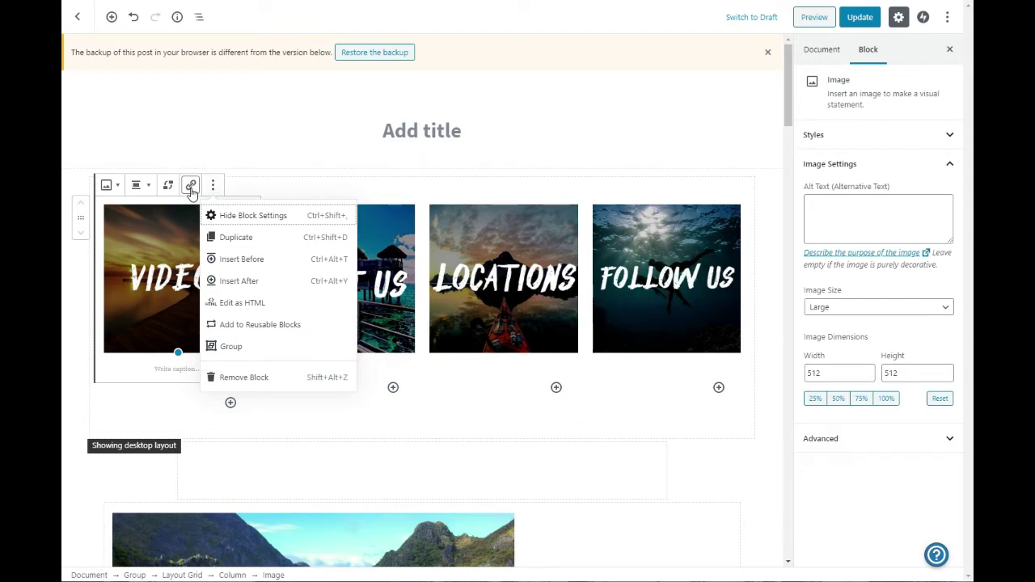
View the attachment page linked from the VIDEOS image, and reopen the image's link for editing.
left_click(191, 186)
left_click(166, 211)
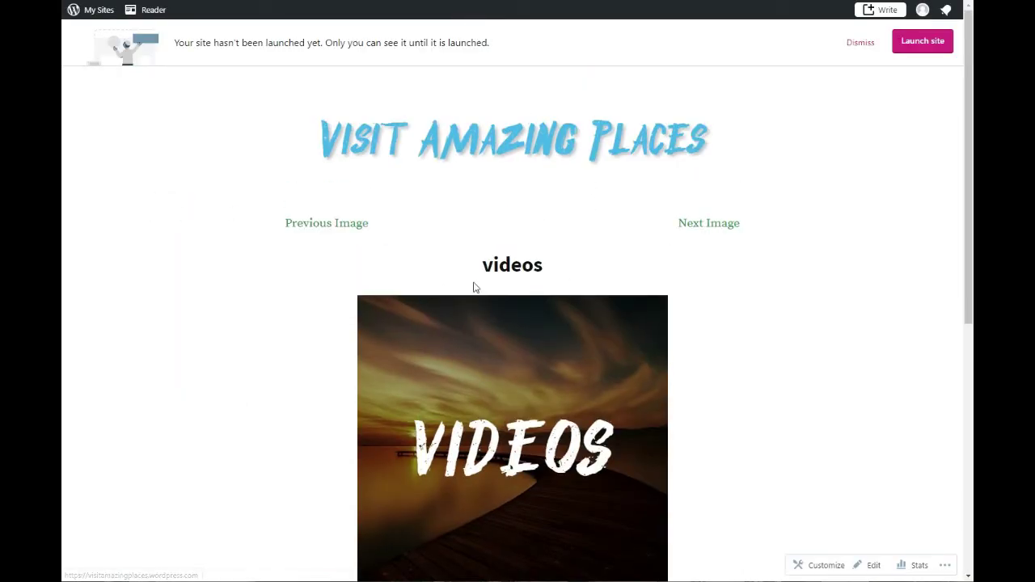
scroll(747, 344, "down", 2)
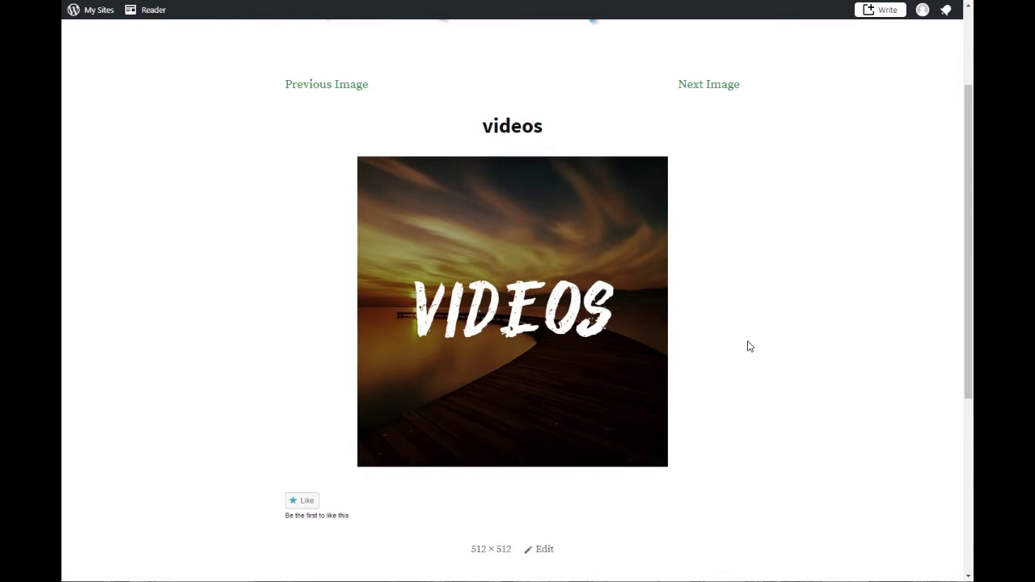
scroll(746, 347, "up", 2)
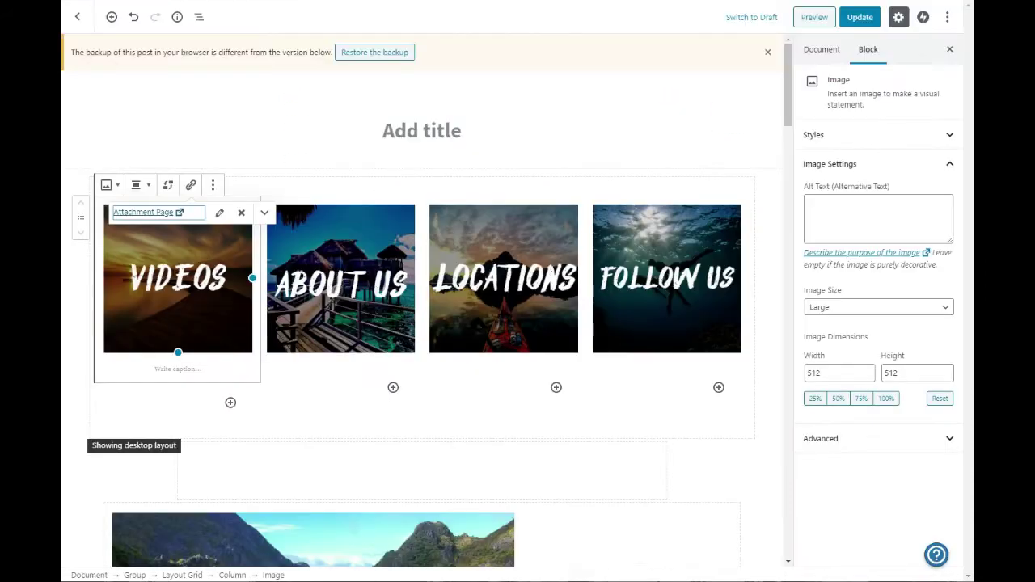
left_click(220, 213)
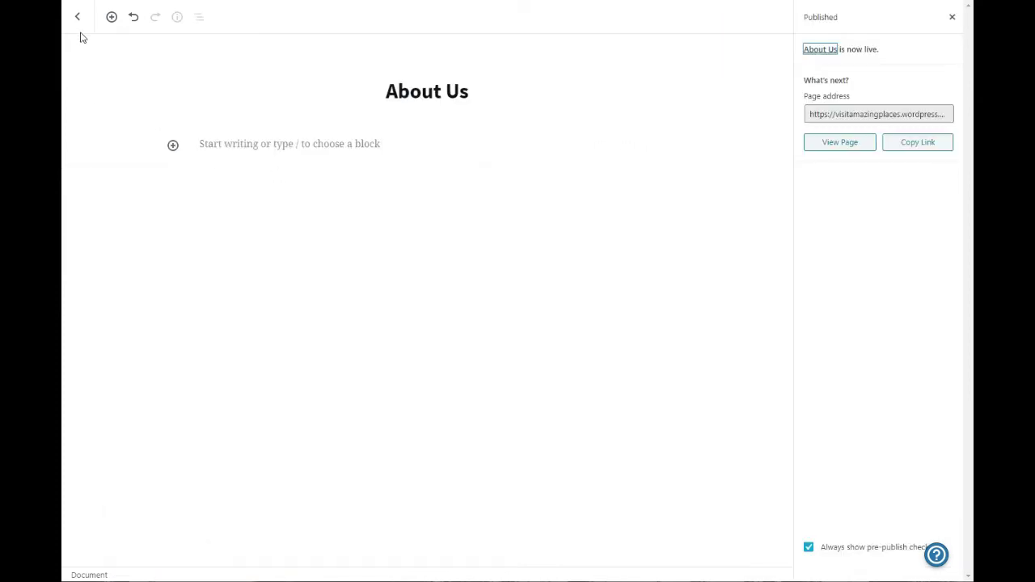
Return from the About Us page editor to the site's page list and copy the About Us page's link.
left_click(77, 18)
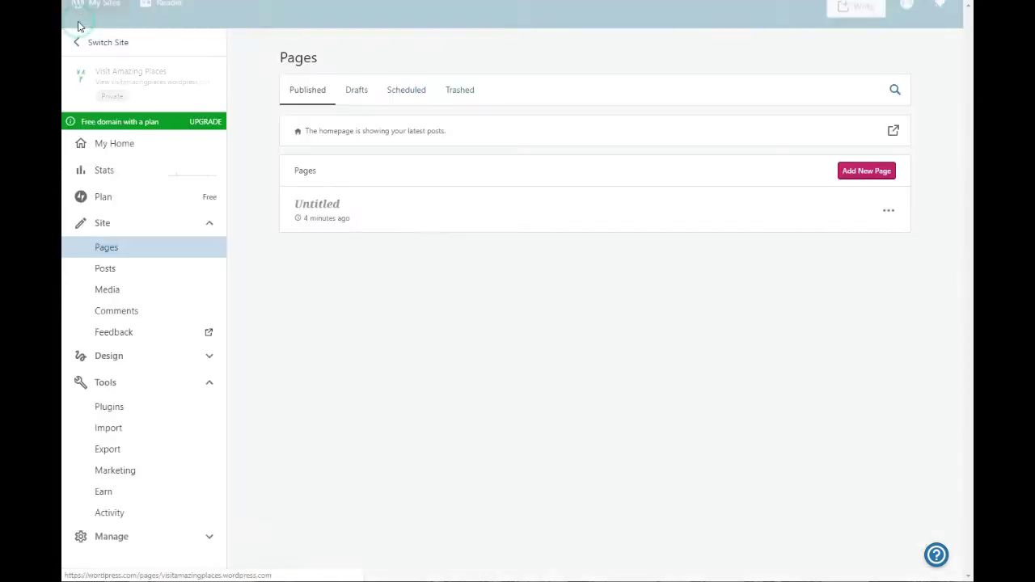
left_click(887, 213)
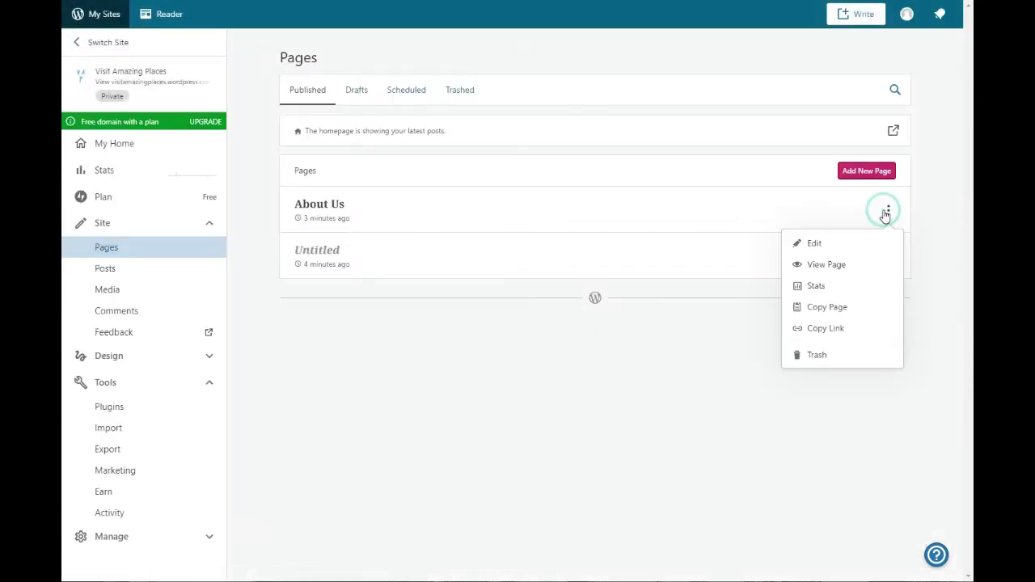
left_click(845, 329)
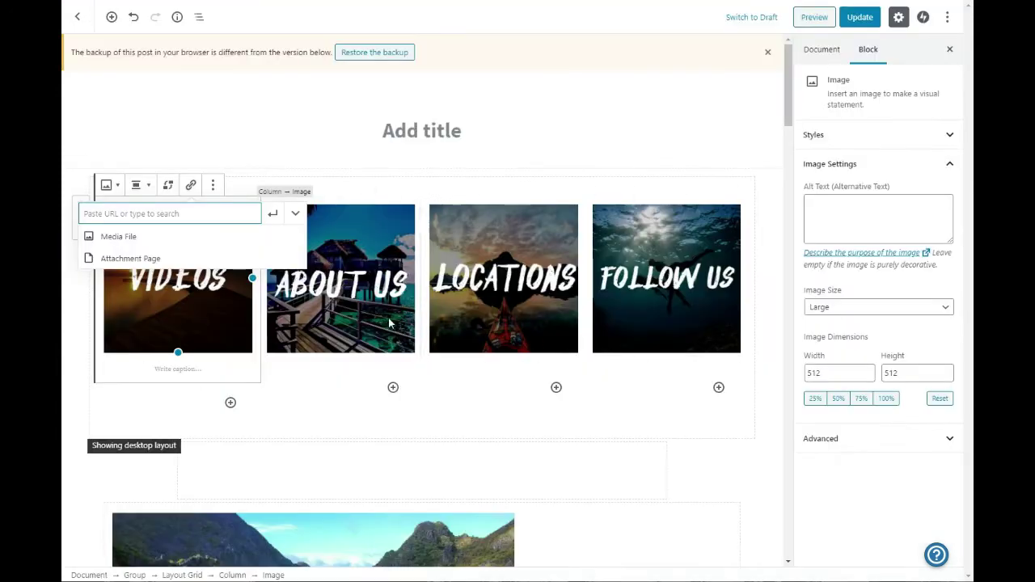
Link the ABOUT US image to the copied visitamazingplaces.wordpress.com/about-us/ address and make it open in a new tab.
left_click(389, 322)
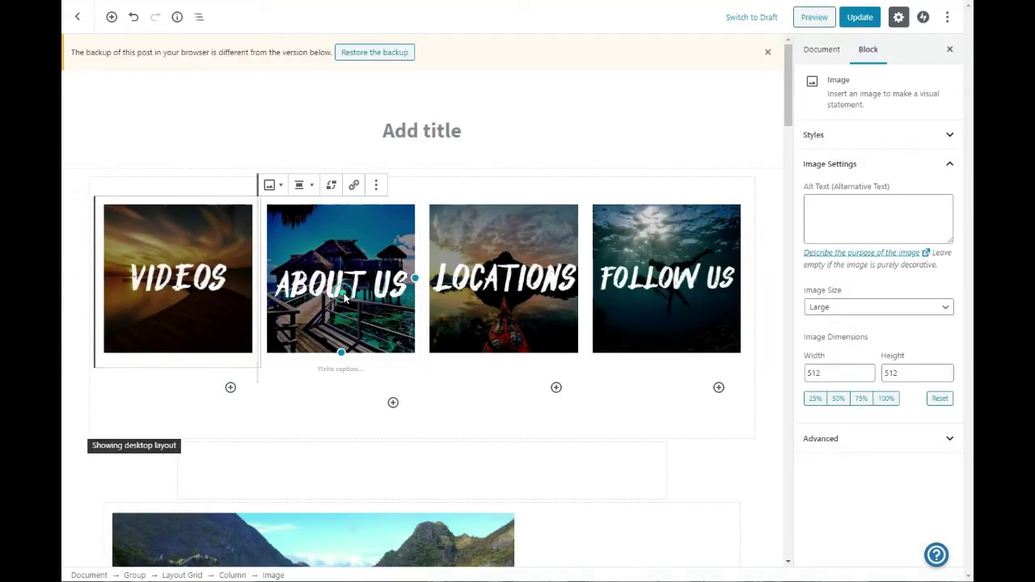
left_click(353, 185)
key("ctrl+v")
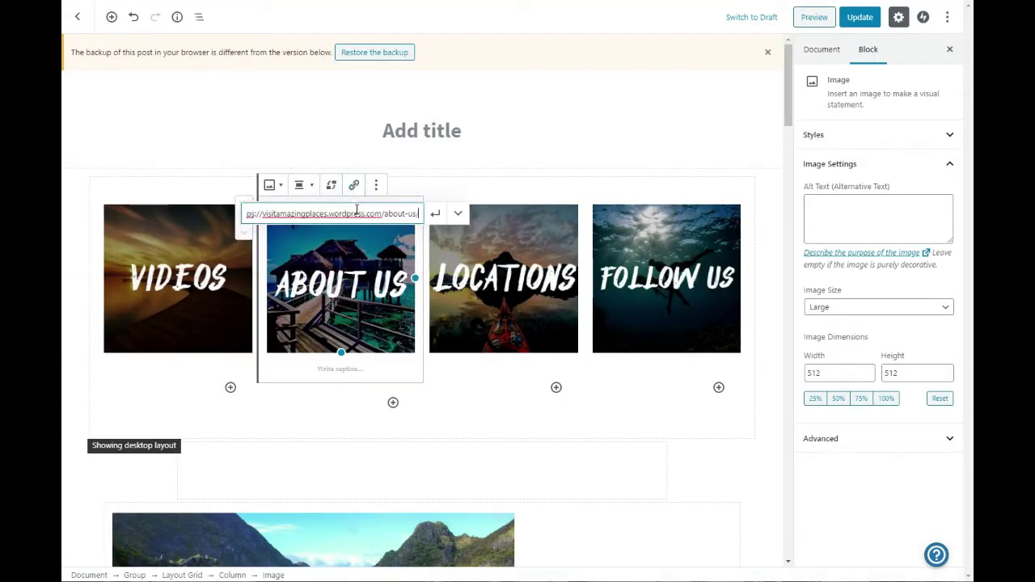
left_click(435, 213)
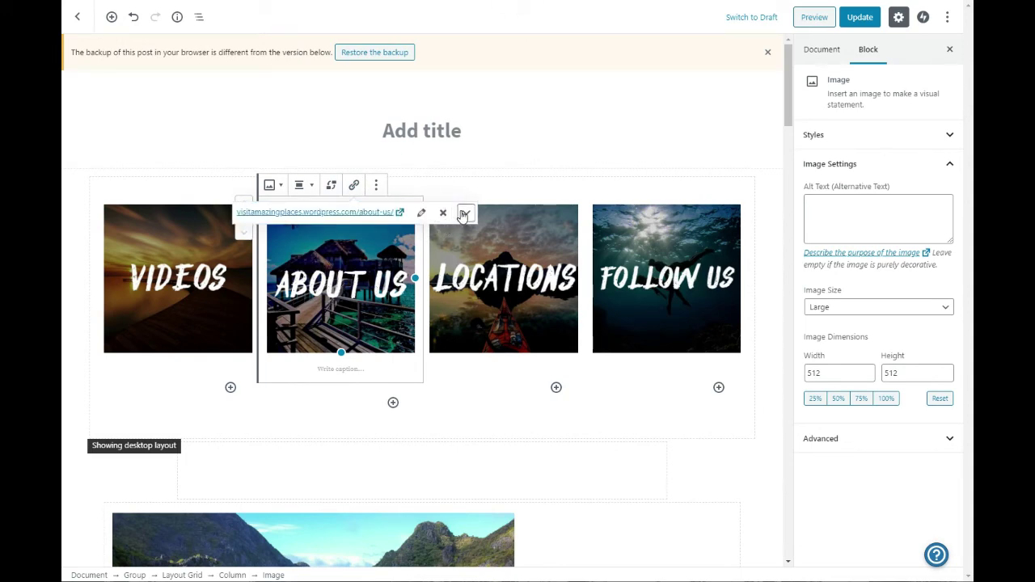
left_click(464, 213)
left_click(254, 238)
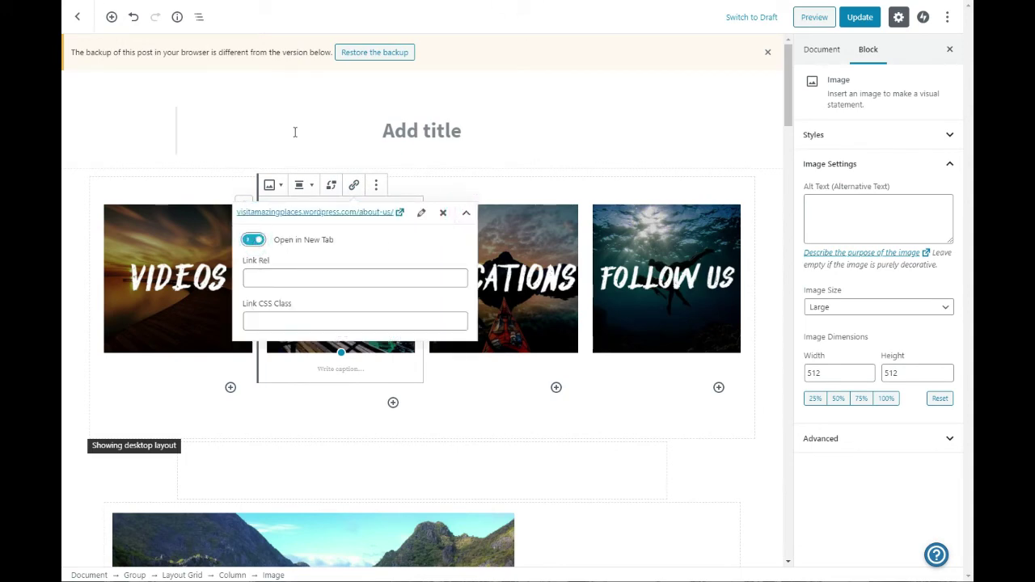
Turn off opening in a new tab for the ABOUT US image's link.
left_click(257, 239)
left_click(257, 252)
left_click(256, 248)
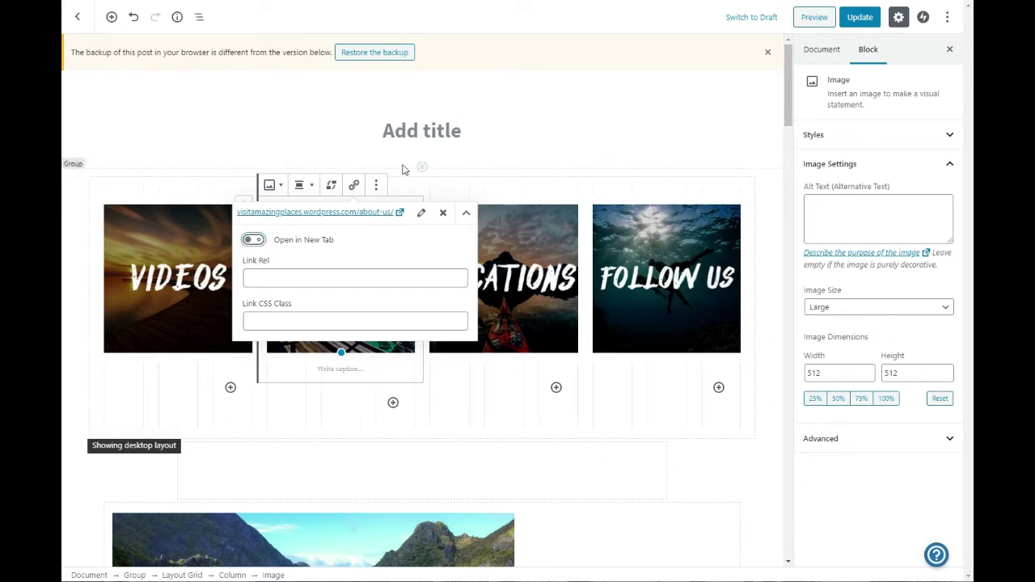
left_click(276, 127)
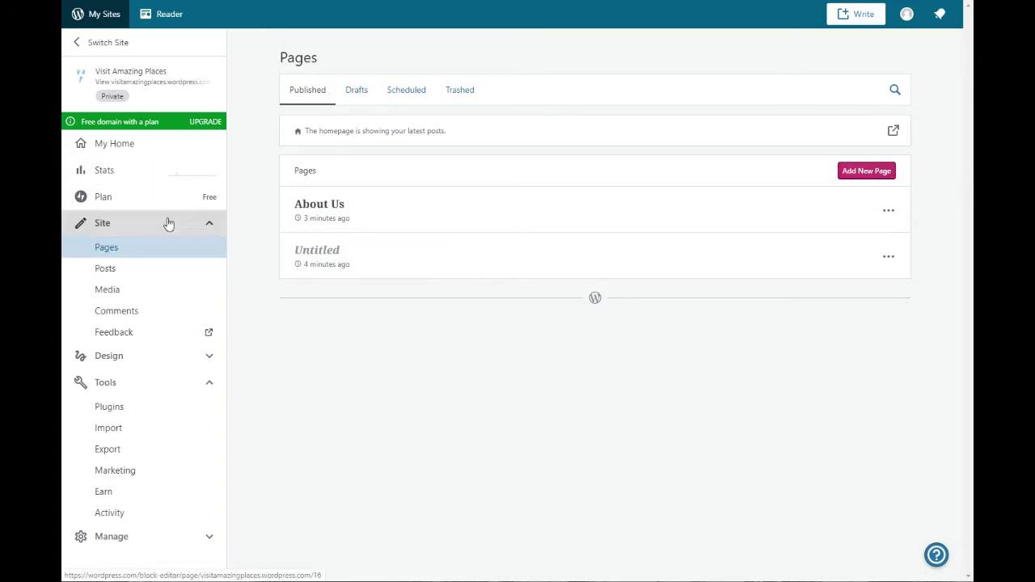
Add a new site page from the Blank template and title it Videos.
left_click(882, 177)
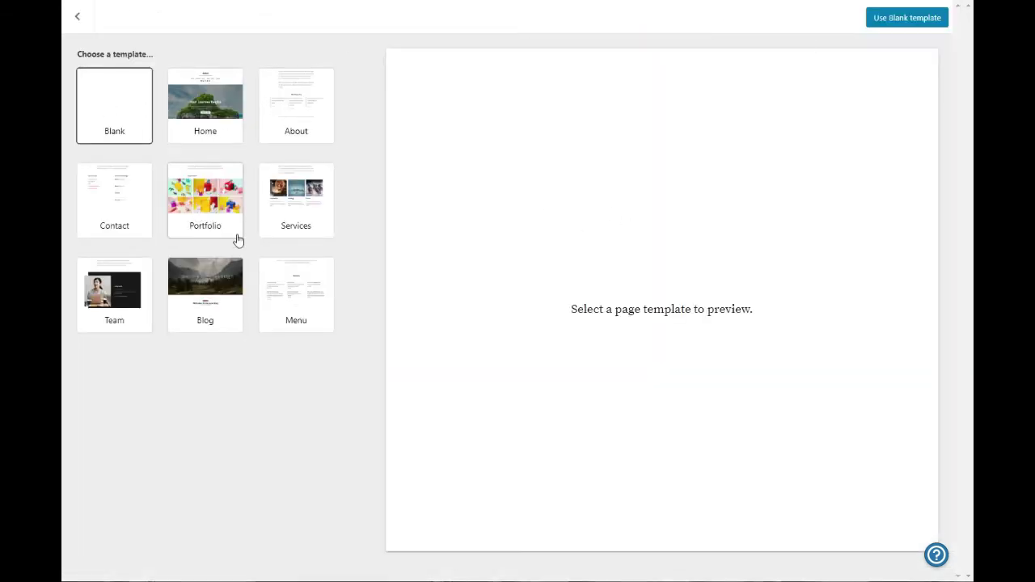
left_click(185, 205)
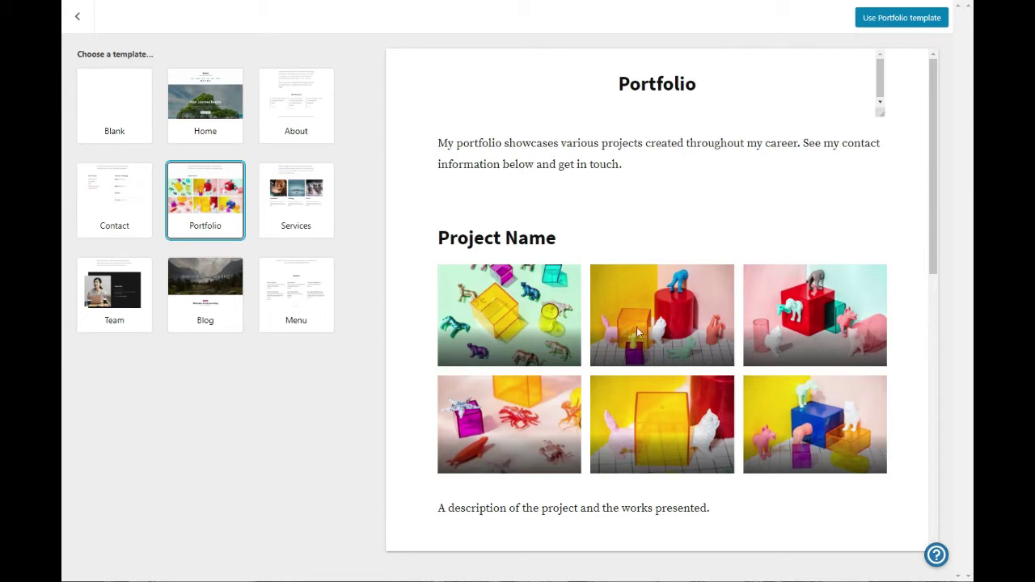
left_click(127, 102)
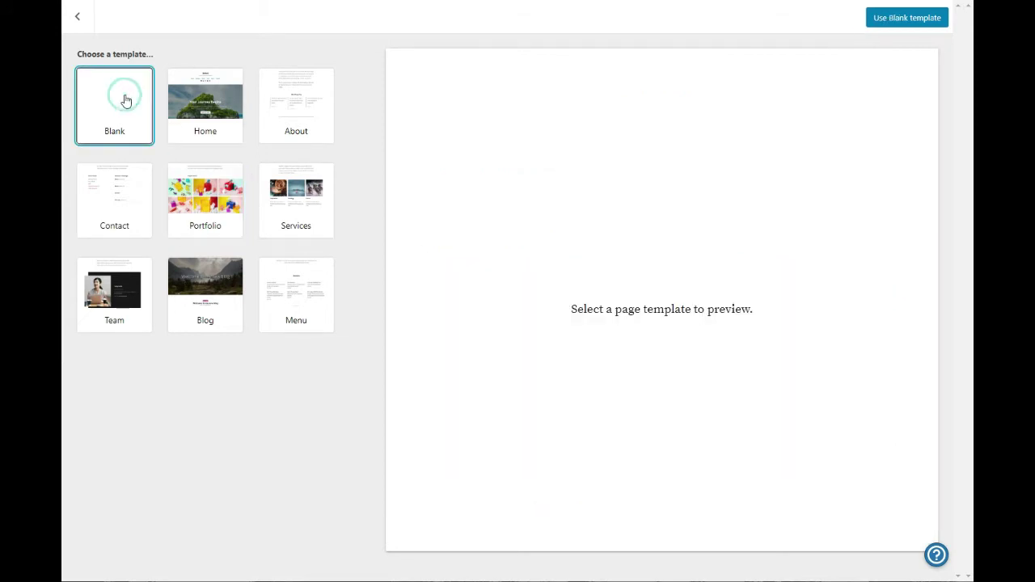
left_click(943, 17)
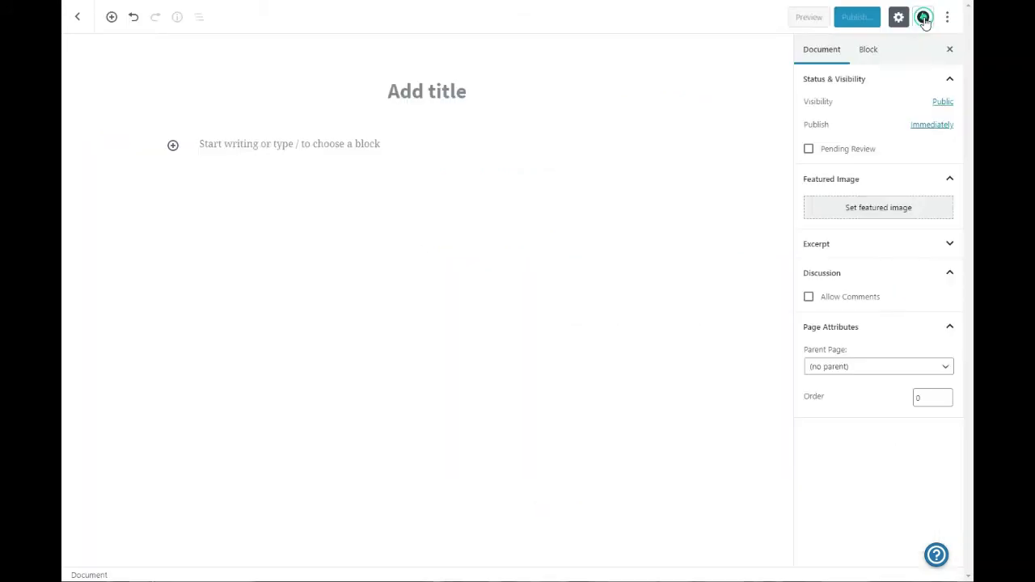
left_click(464, 100)
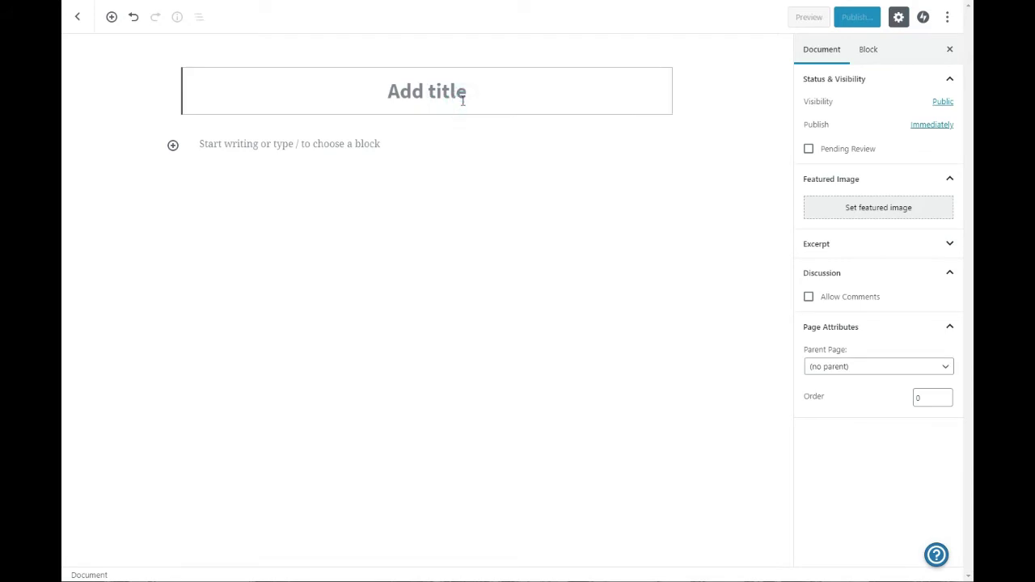
type("Videos")
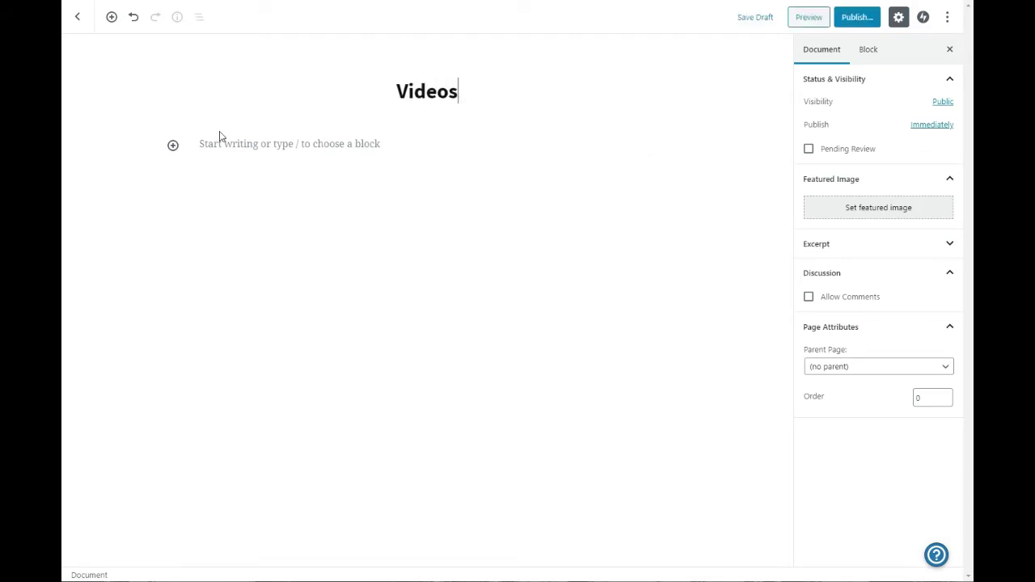
Insert a three-column Layout Grid block below the Videos title.
left_click(172, 145)
scroll(182, 249, "down", 1)
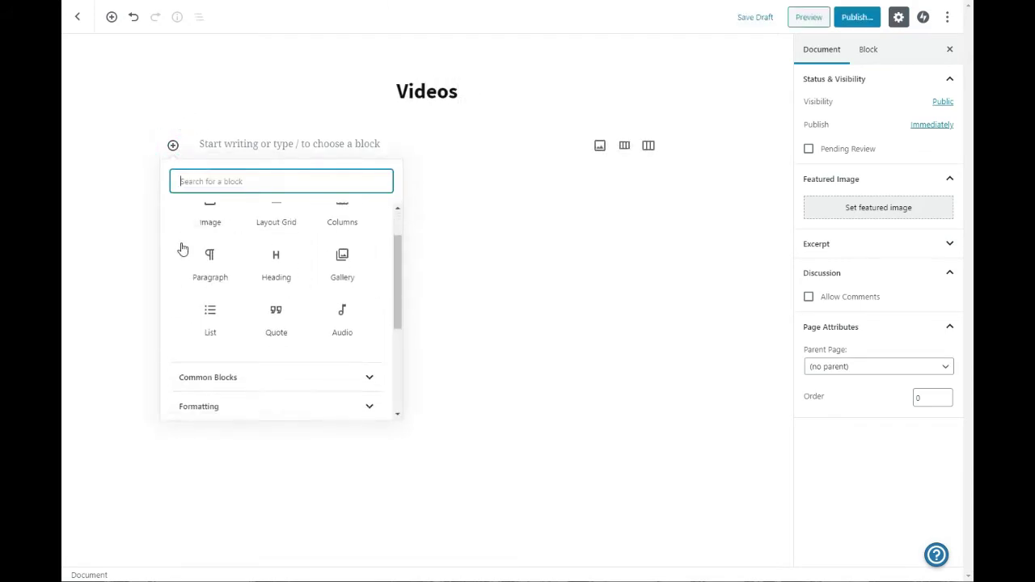
scroll(182, 249, "down", 2)
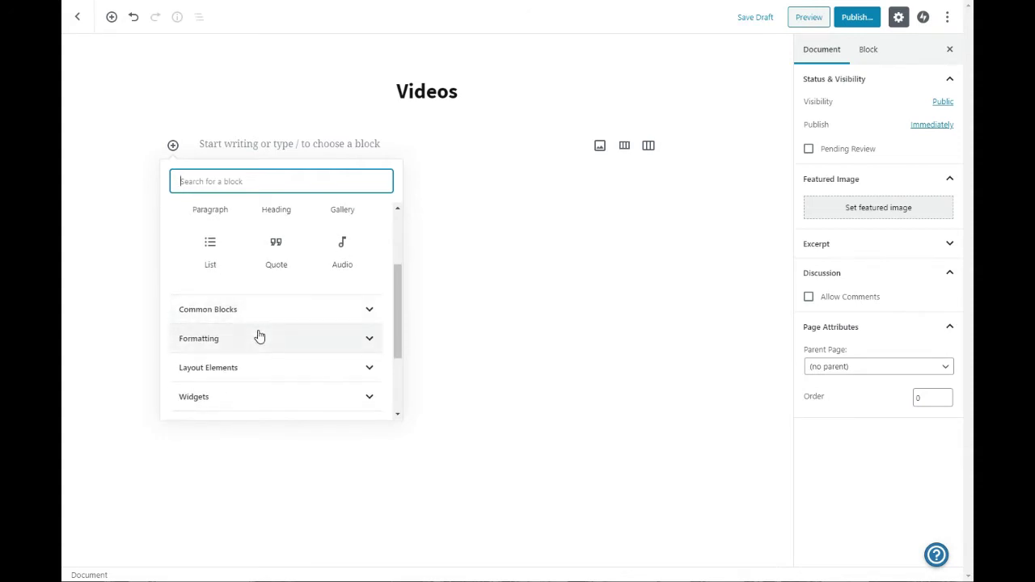
left_click(256, 308)
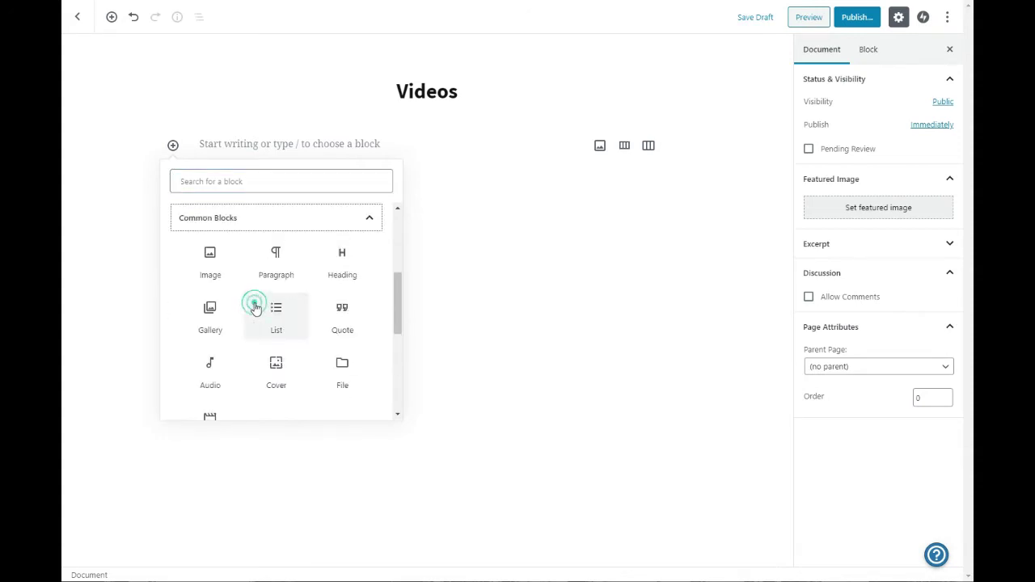
left_click(231, 218)
left_click(232, 277)
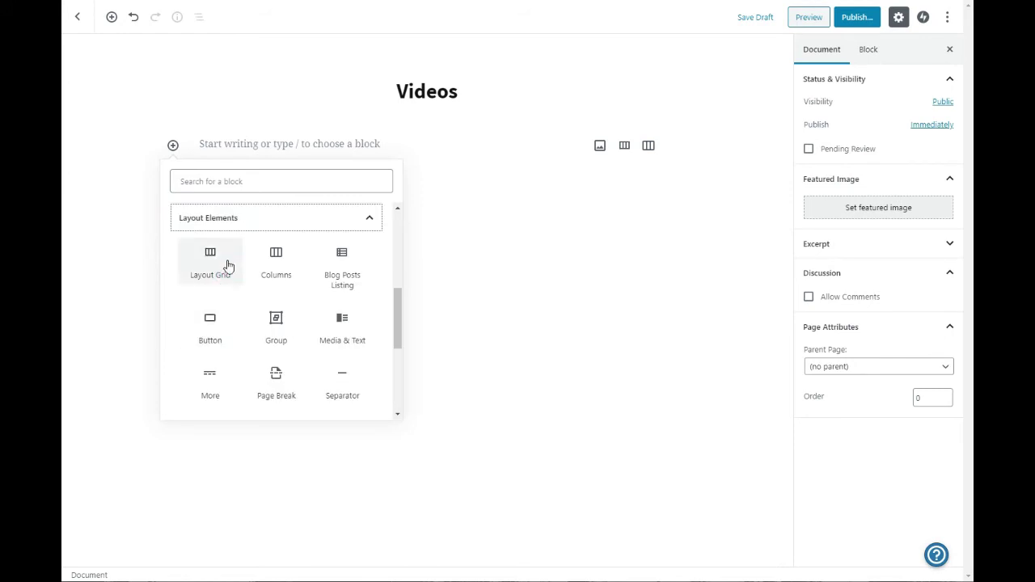
left_click(242, 272)
left_click(455, 229)
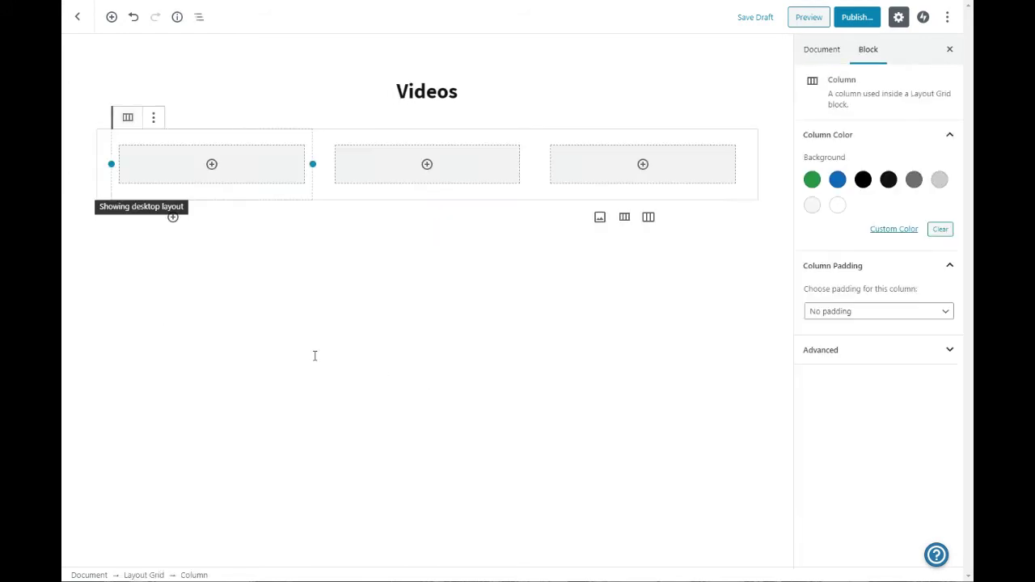
Add a second three-column Layout Grid directly beneath the first one.
left_click(173, 218)
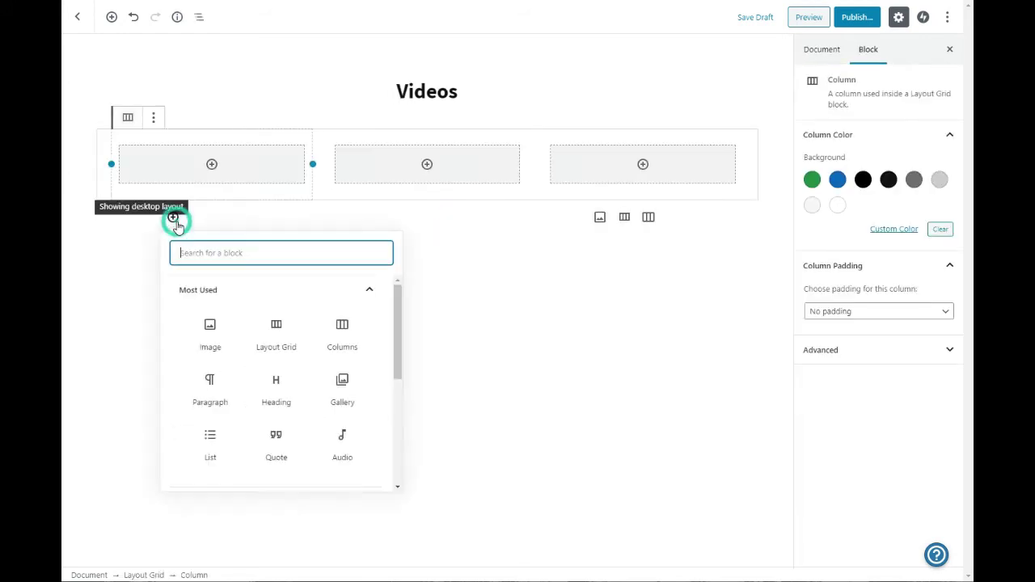
left_click(272, 333)
left_click(463, 276)
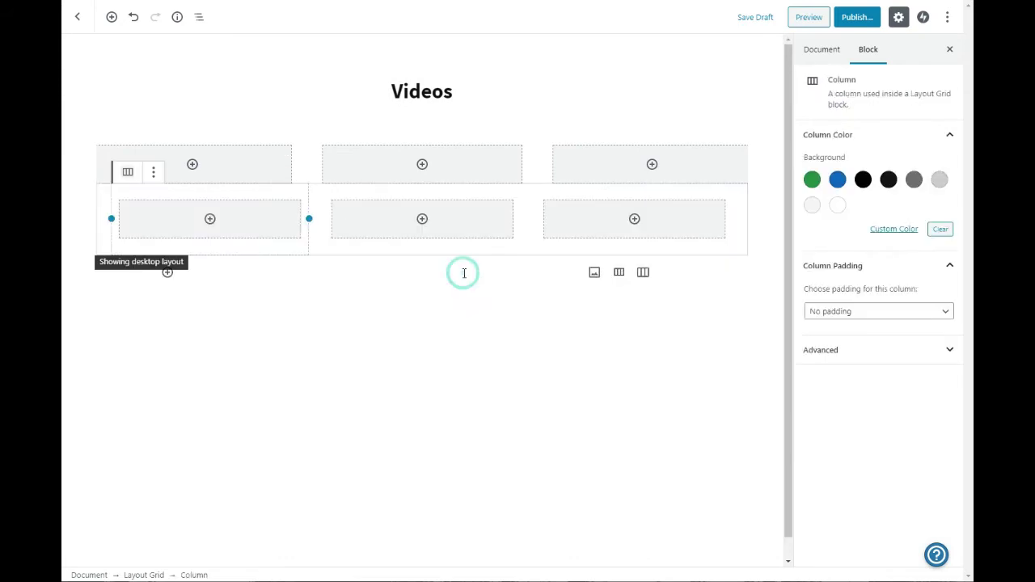
left_click(358, 397)
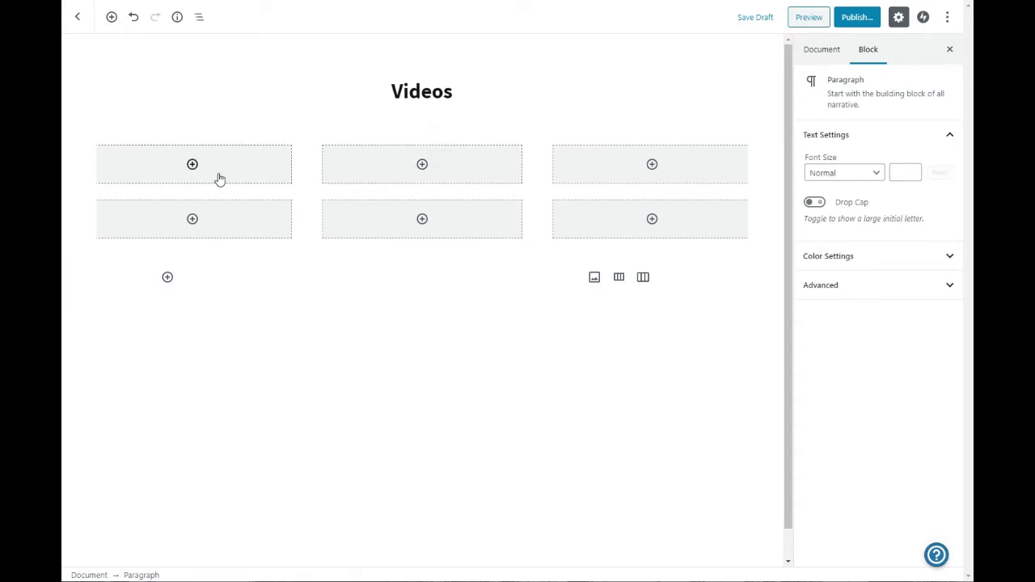
Add a Video block to the first column of the upper grid and open its URL entry.
left_click(194, 164)
left_click(210, 164)
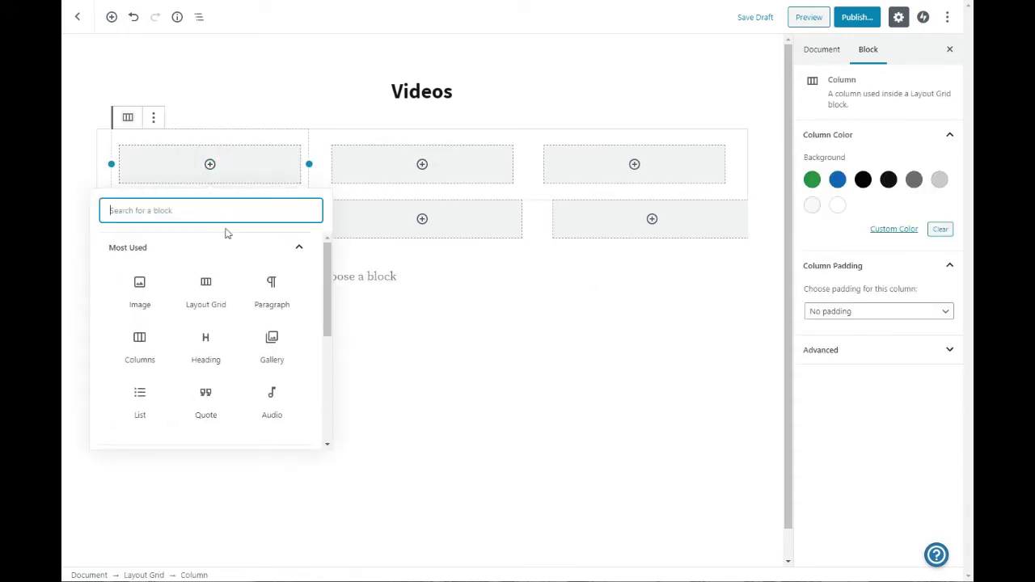
scroll(266, 331, "down", 3)
scroll(265, 330, "down", 2)
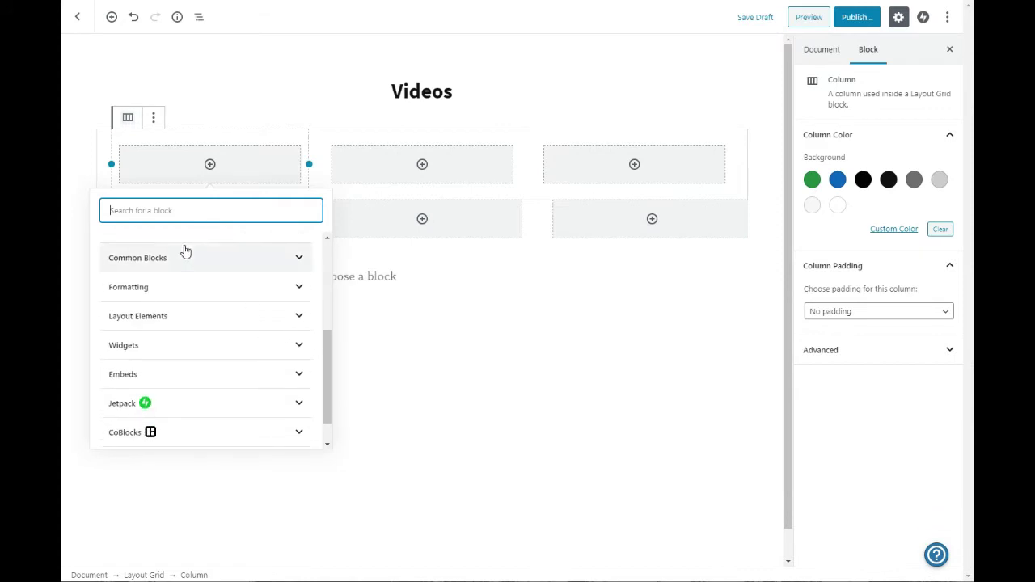
type("viu")
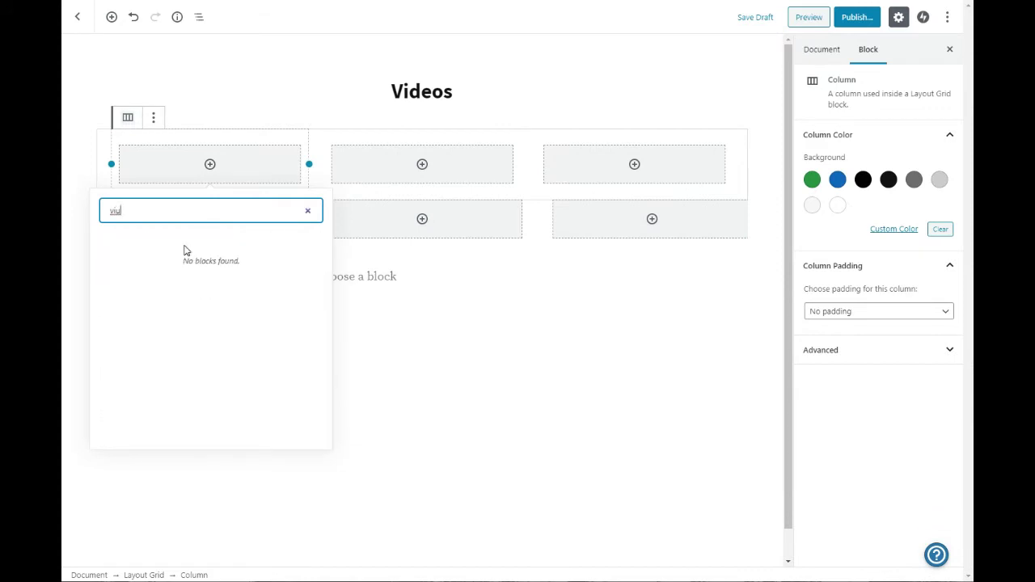
key("BackSpace")
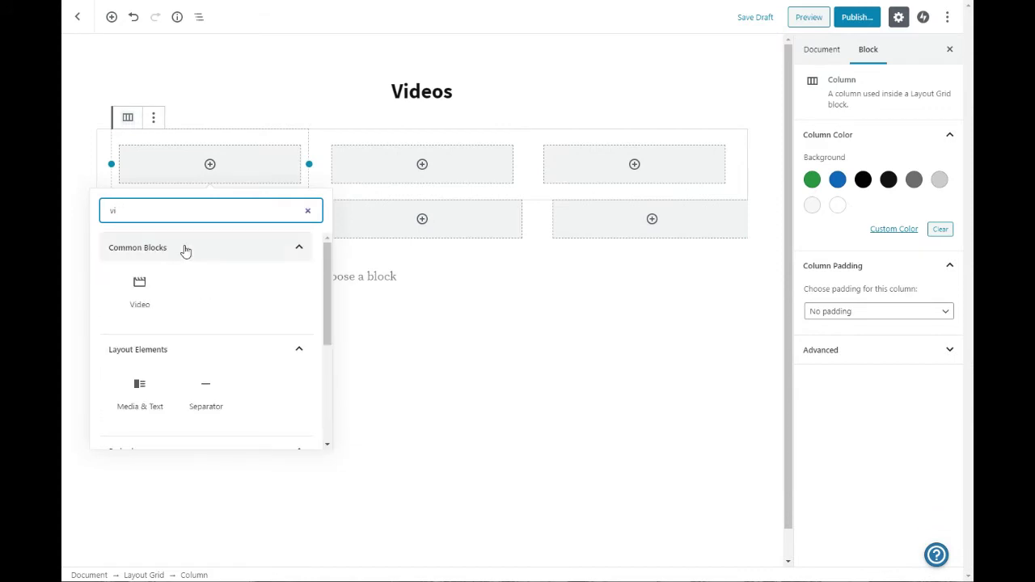
left_click(140, 289)
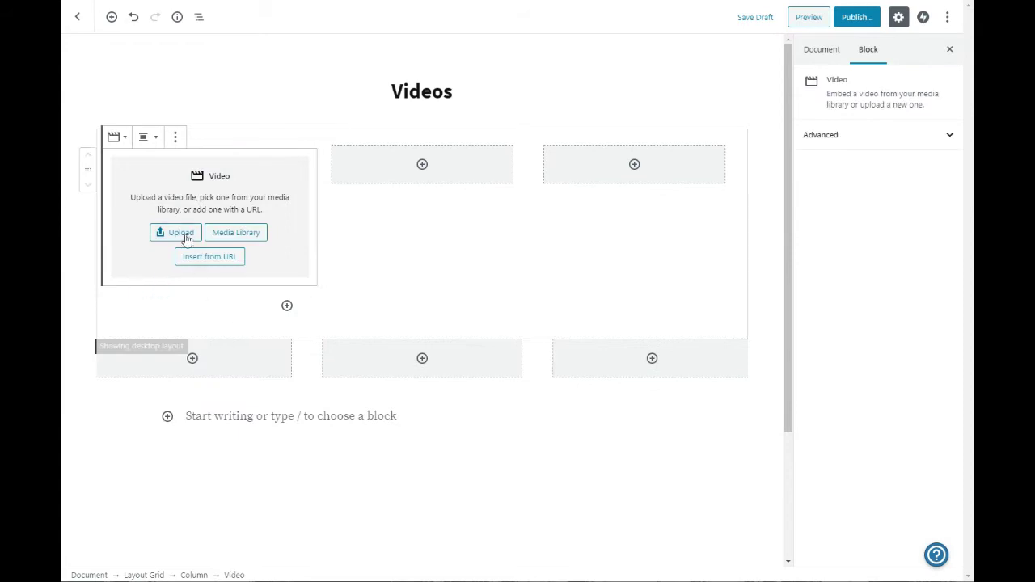
left_click(199, 267)
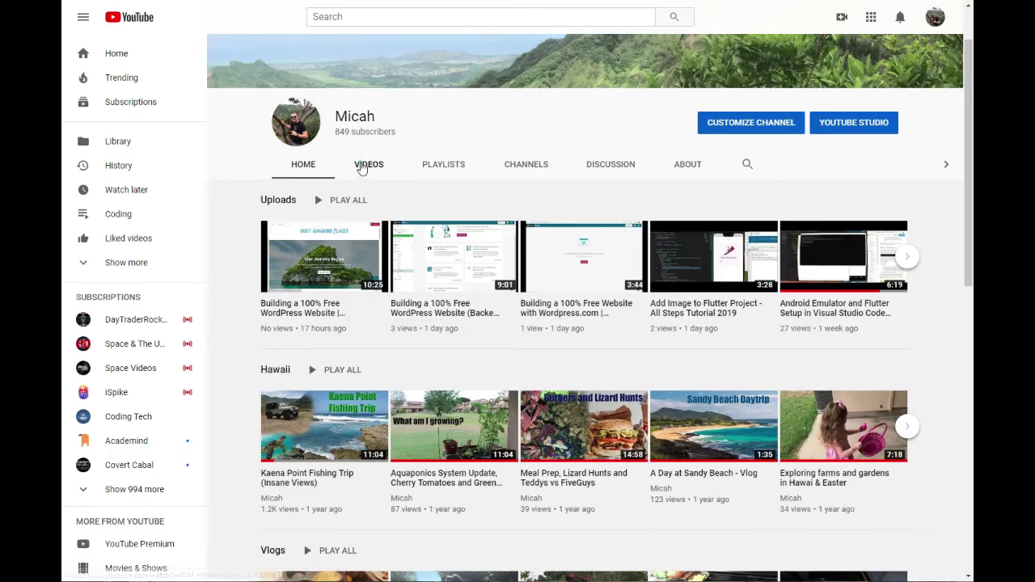
Browse the YouTube channel's uploads and playlists, and copy the link of the Touring The Maroon Bells video under Google Earth Pro.
left_click(362, 166)
left_click(437, 165)
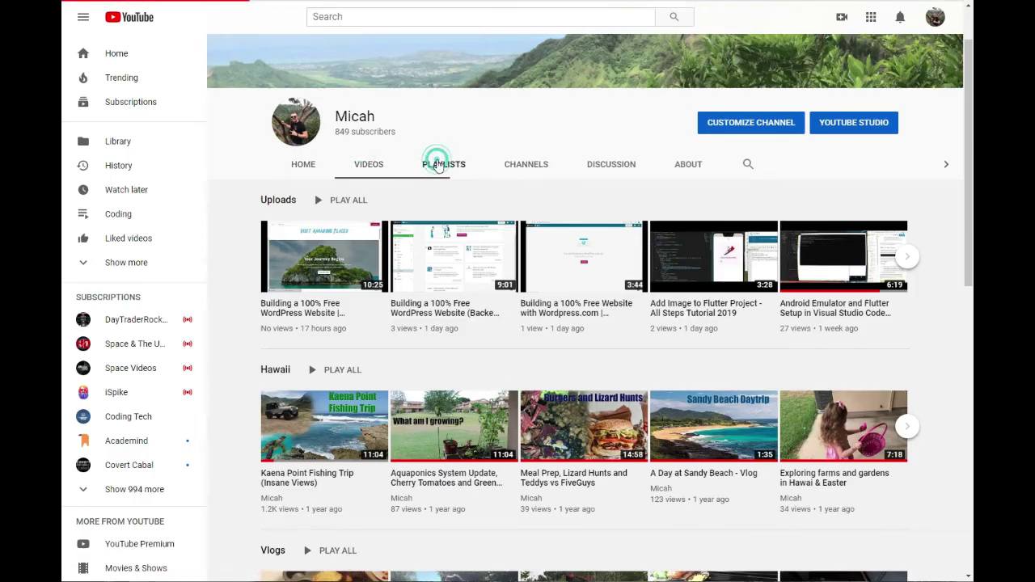
left_click(369, 165)
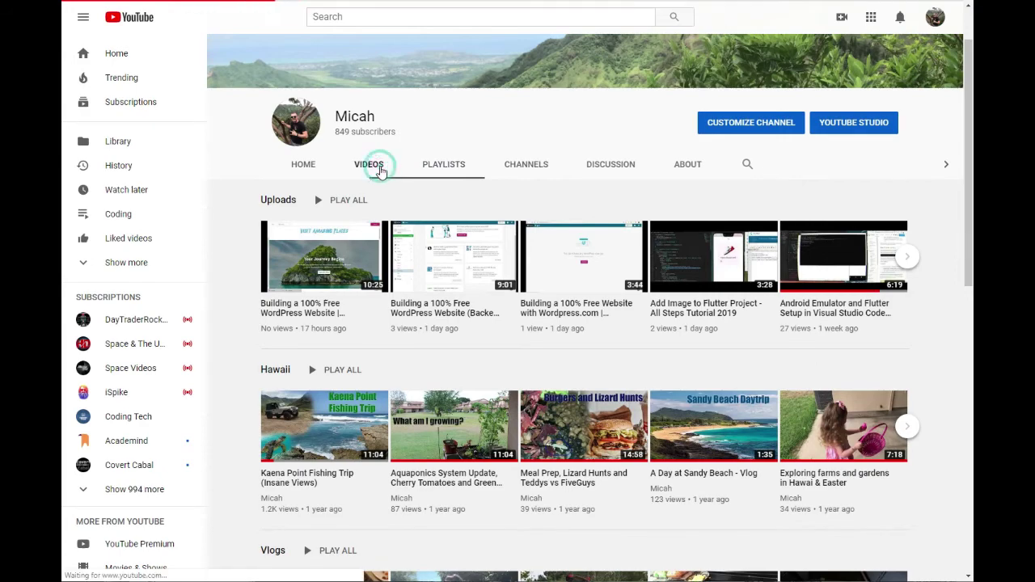
scroll(378, 172, "down", 3)
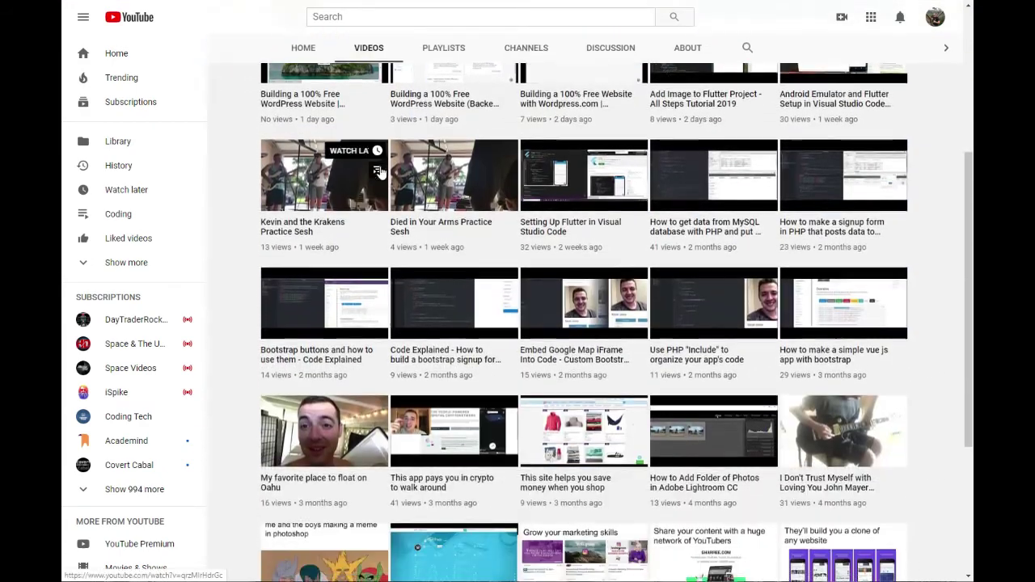
scroll(379, 178, "up", 3)
left_click(314, 165)
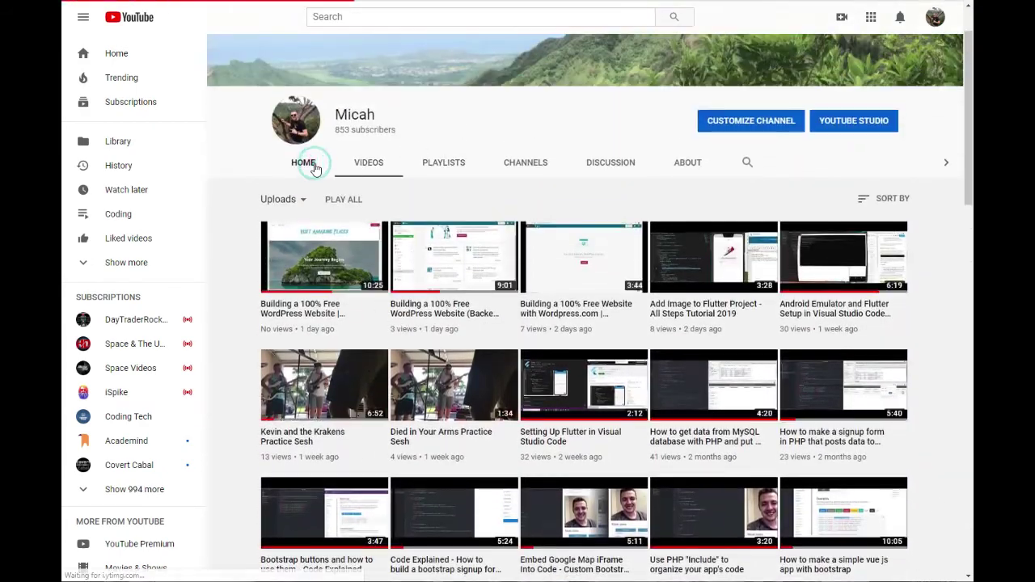
scroll(343, 202, "down", 5)
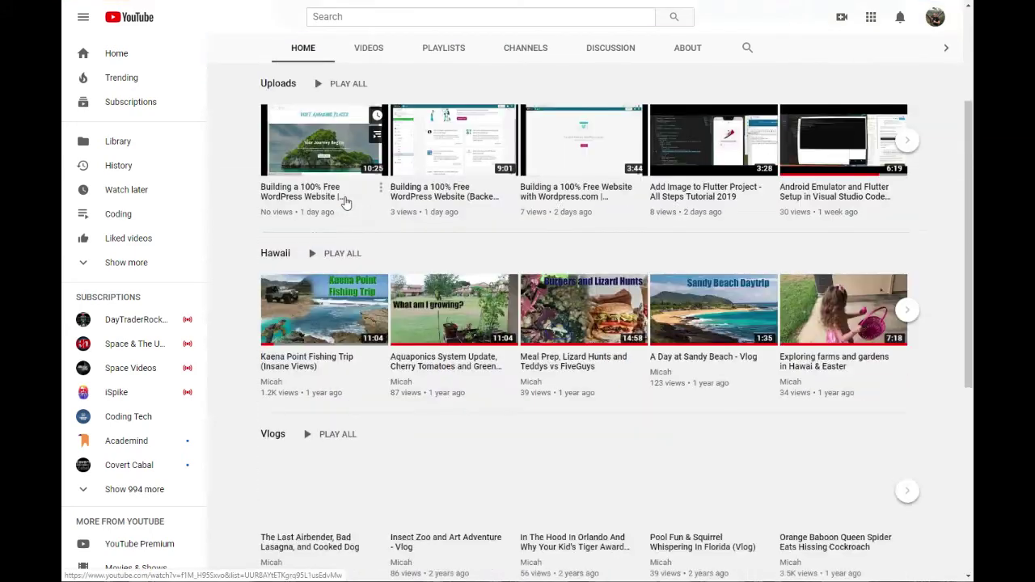
scroll(466, 316, "down", 2)
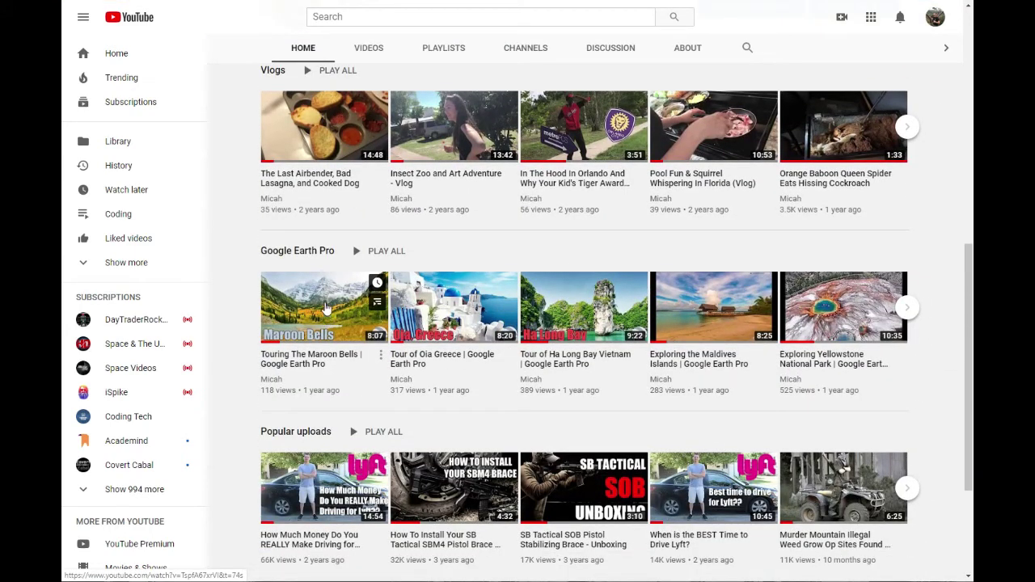
right_click(326, 308)
left_click(369, 377)
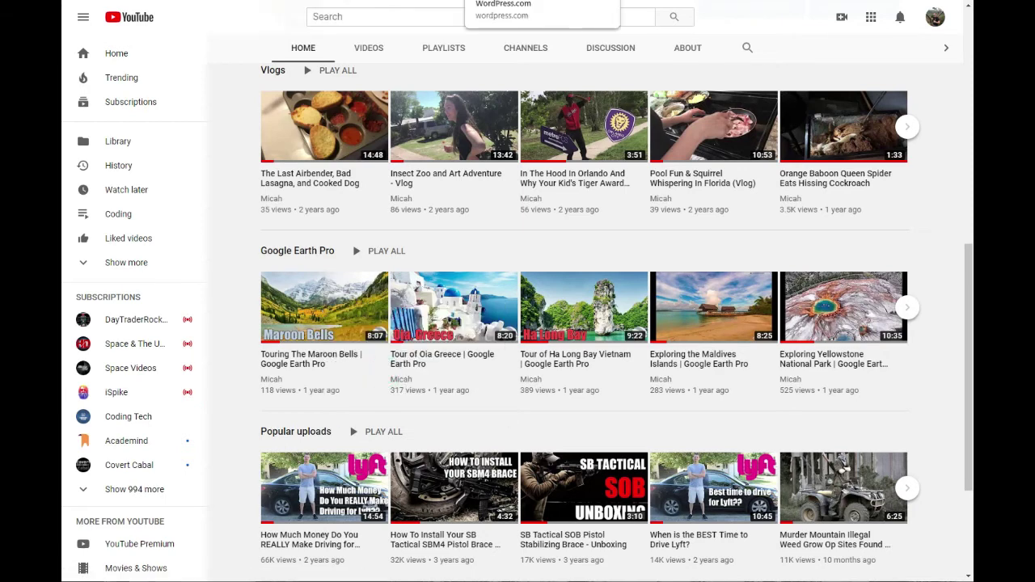
Return to the Videos page in WordPress and embed the copied YouTube link in the Video block, trimming the time value from its end.
left_click(503, 2)
left_click(198, 275)
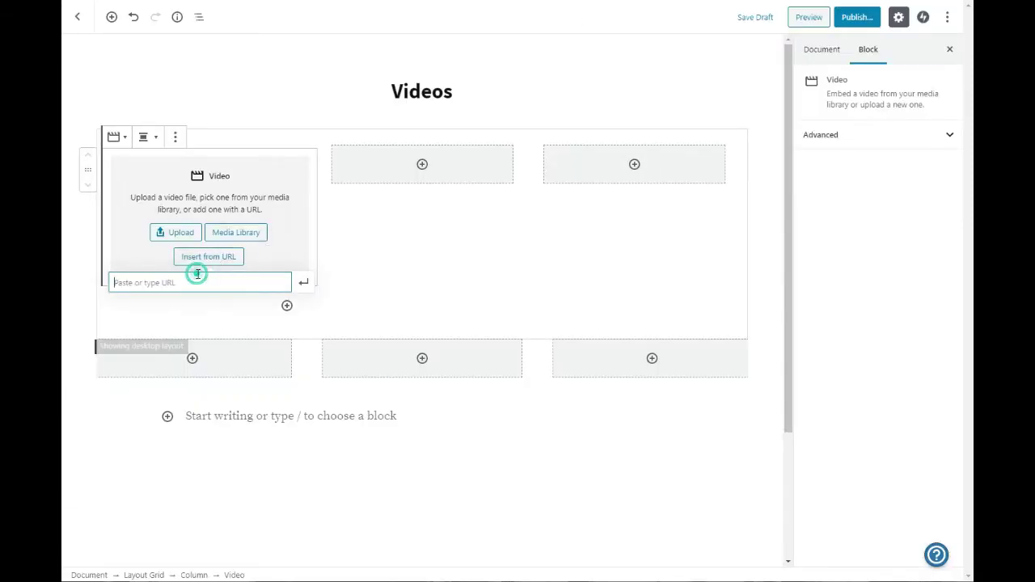
key("ctrl+v")
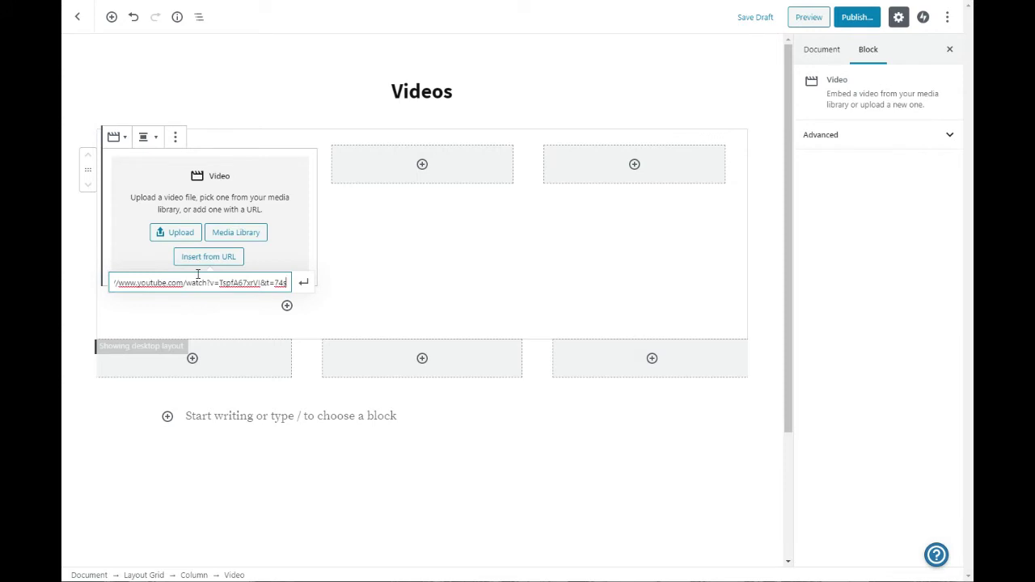
key("Left")
key("Left")
key("Left")
key("Left")
key("Left")
key("Left")
key("Left")
key("Left")
key("Left")
key("Left")
key("Left")
key("Left")
key("Left")
key("Left")
key("Left")
key("Left")
key("Left")
key("Left")
key("Left")
key("Left")
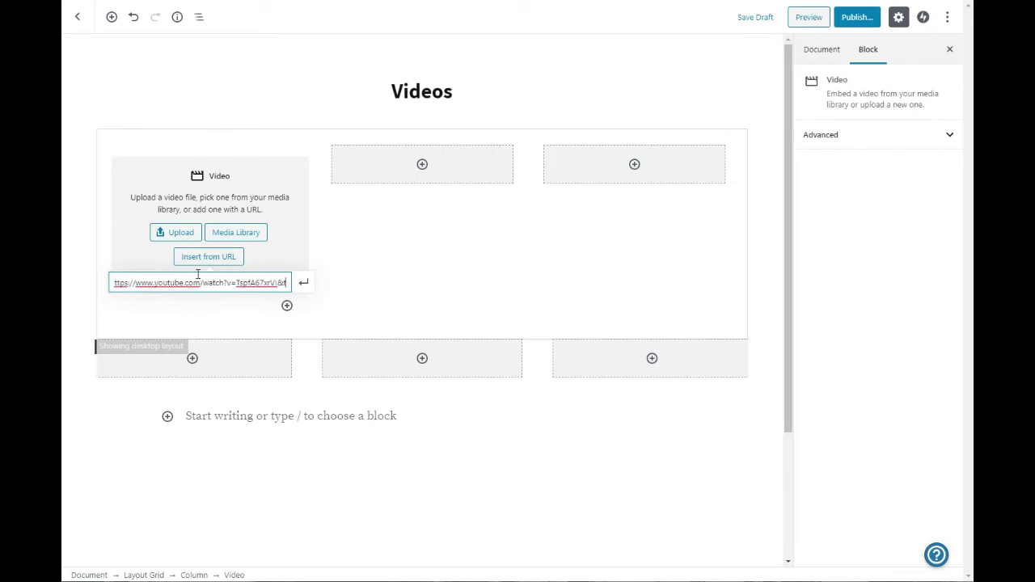
key("Return")
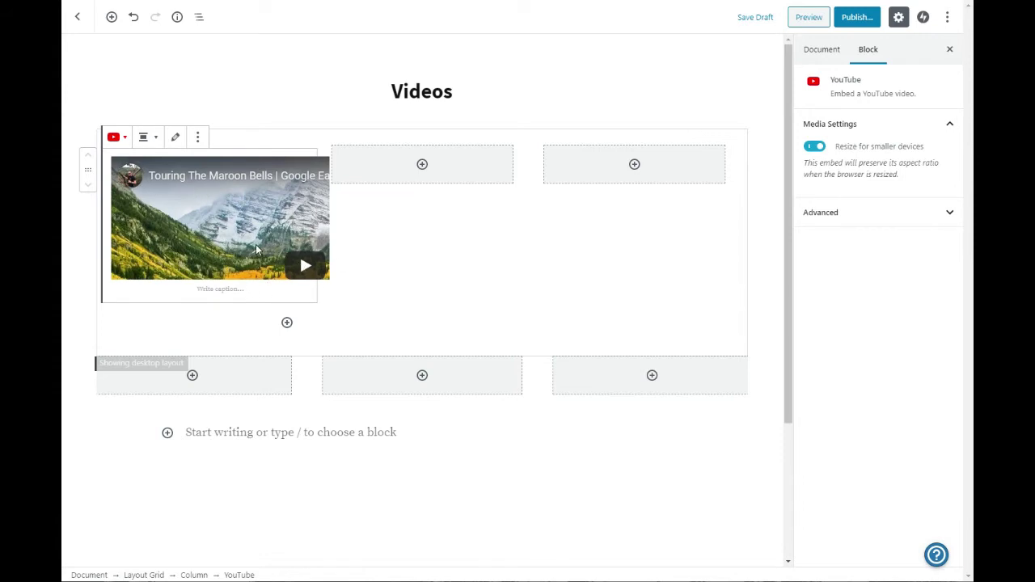
Publish the Videos page with public visibility, effective immediately.
left_click(859, 18)
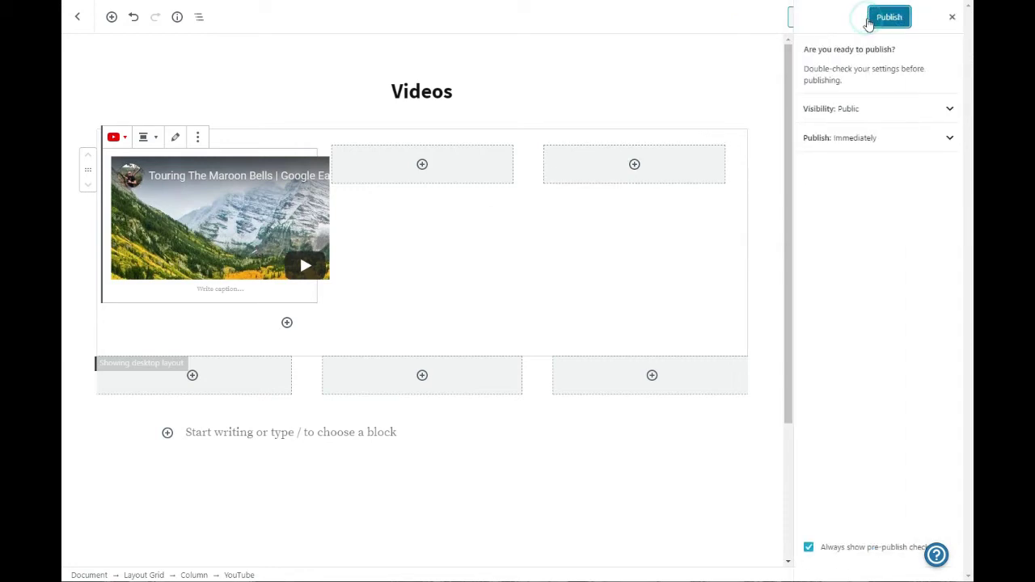
left_click(874, 19)
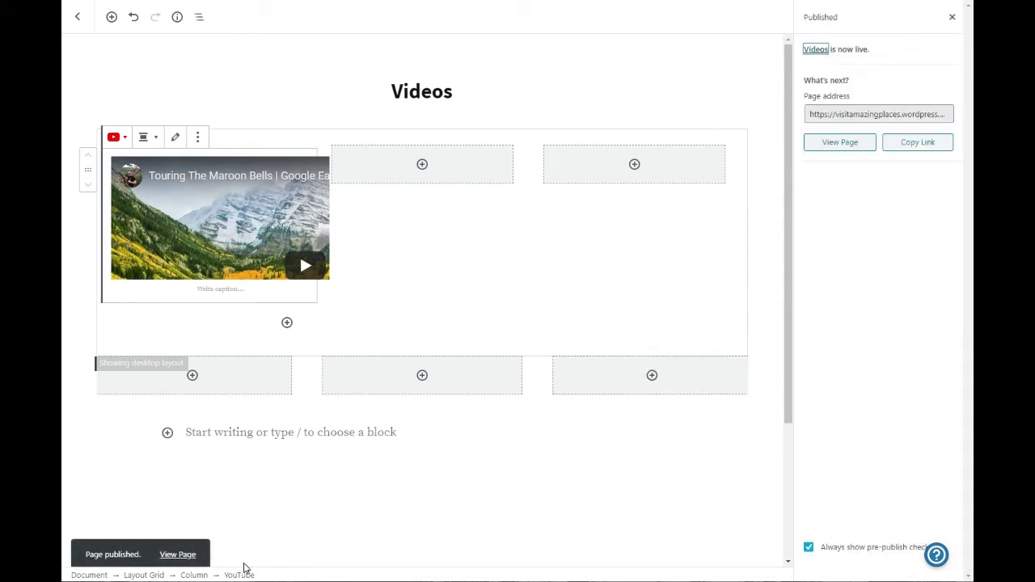
View the published Videos page in a new tab and copy its address.
right_click(201, 552)
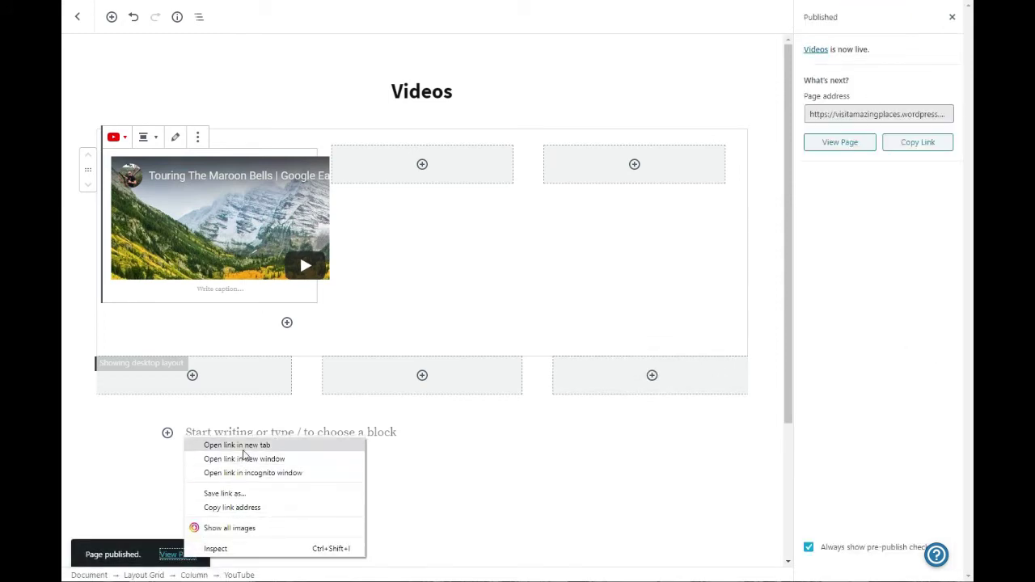
left_click(237, 445)
left_click(711, 2)
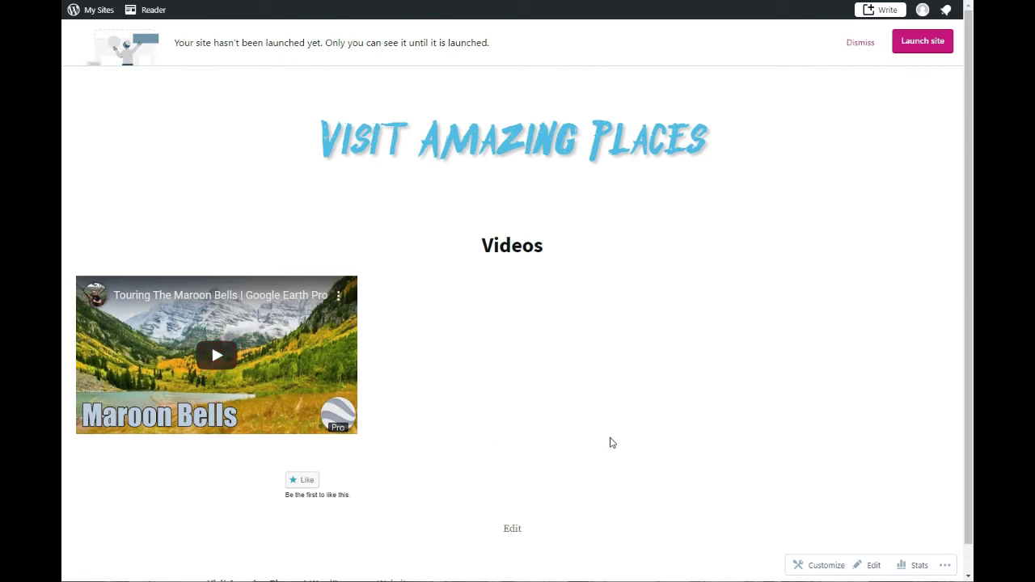
scroll(612, 443, "down", 1)
scroll(612, 442, "up", 1)
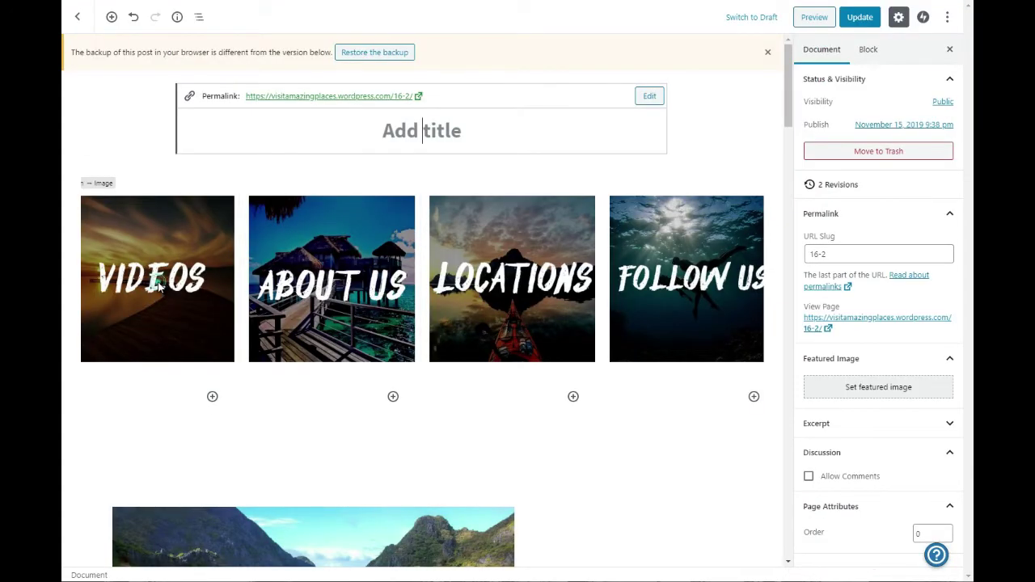
left_click(159, 284)
left_click(191, 185)
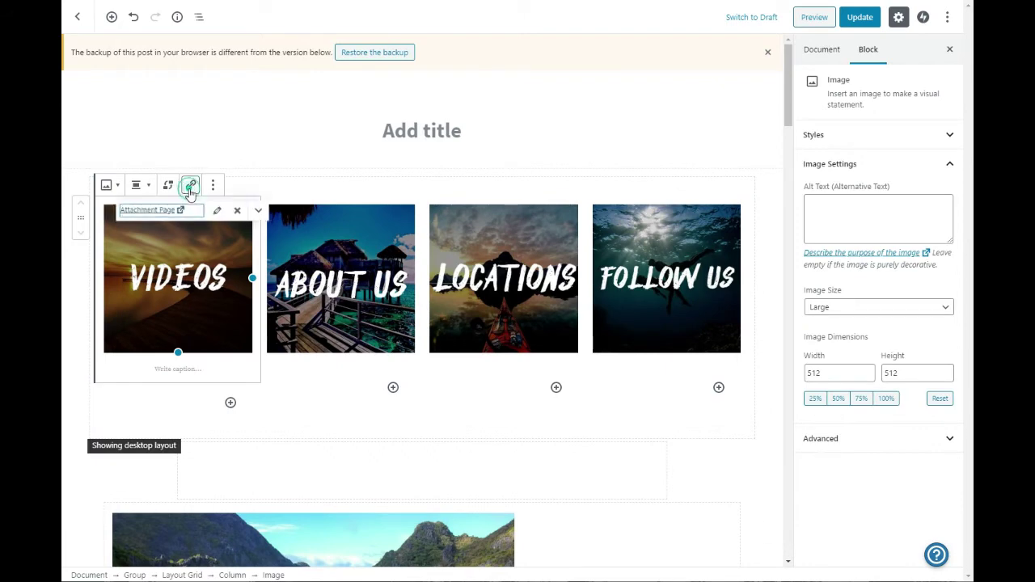
left_click(239, 214)
key("ctrl+v")
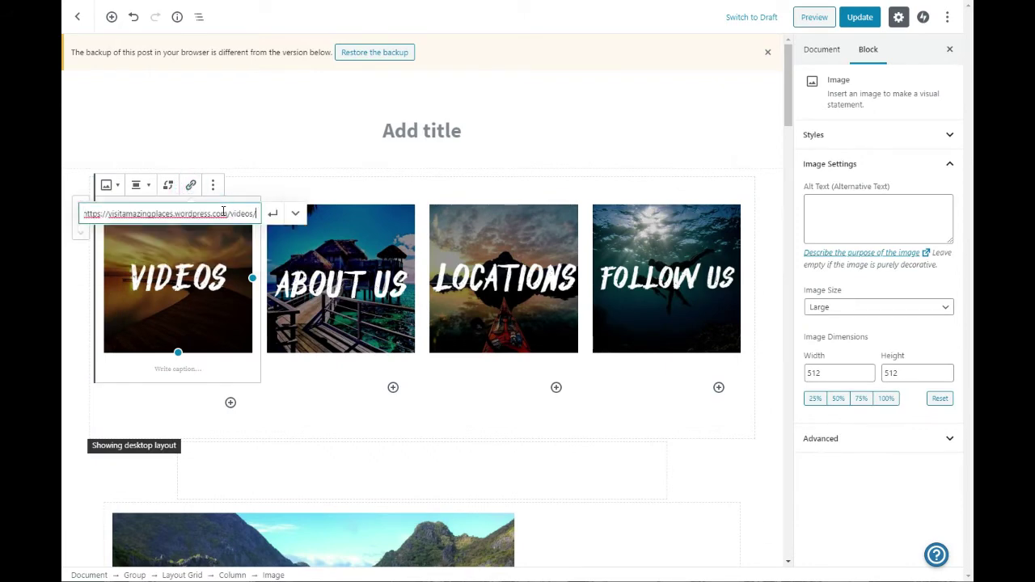
key("Return")
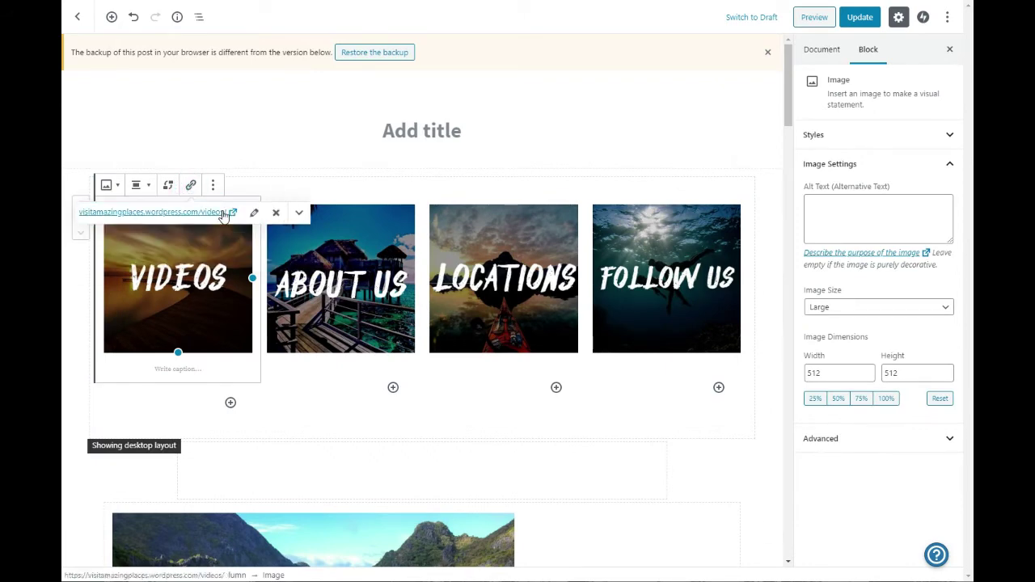
left_click(298, 212)
left_click(299, 215)
left_click(300, 214)
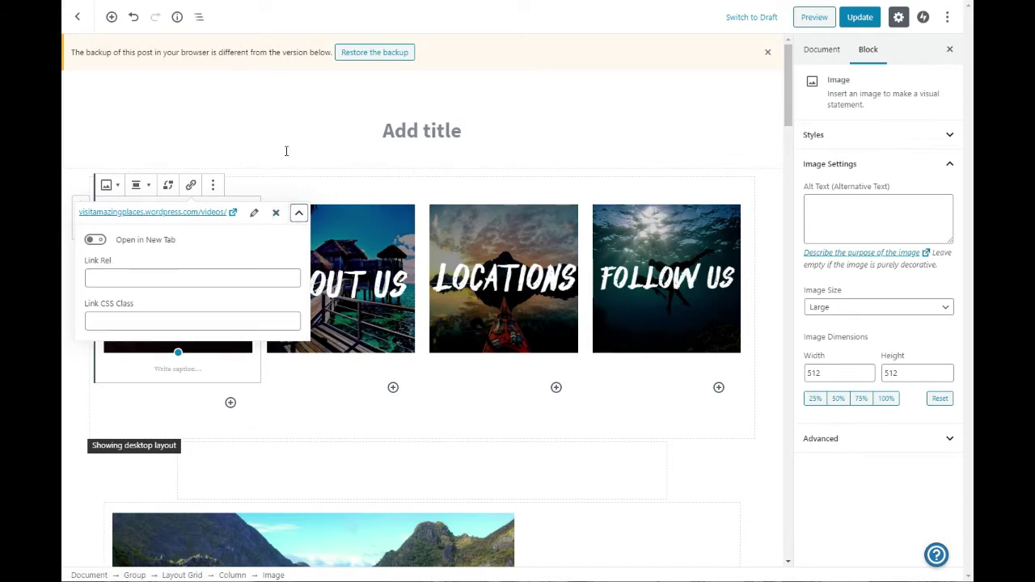
left_click(126, 143)
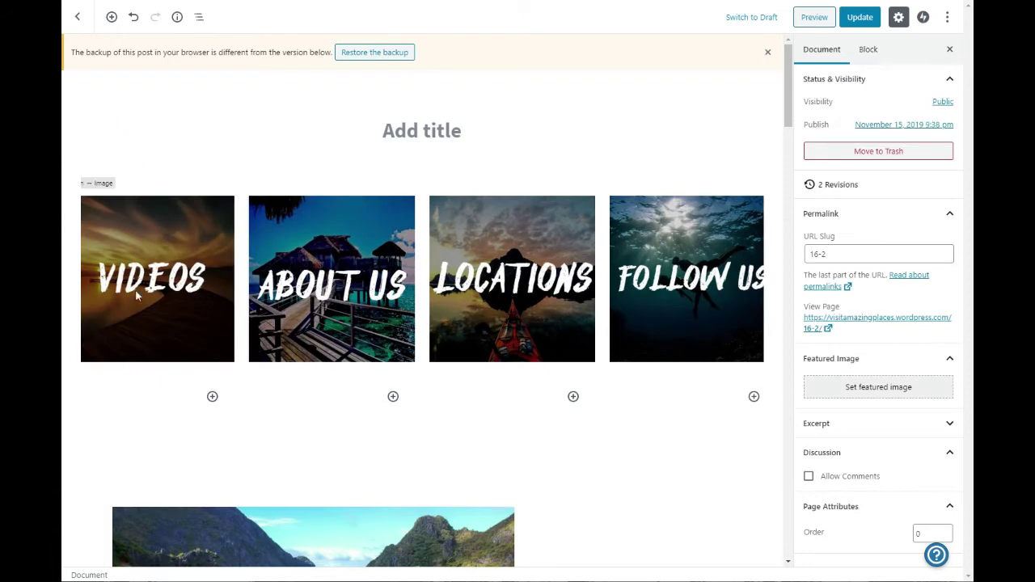
Create a page from the Blank template titled About Us and publish it with public visibility, effective immediately.
left_click(366, 303)
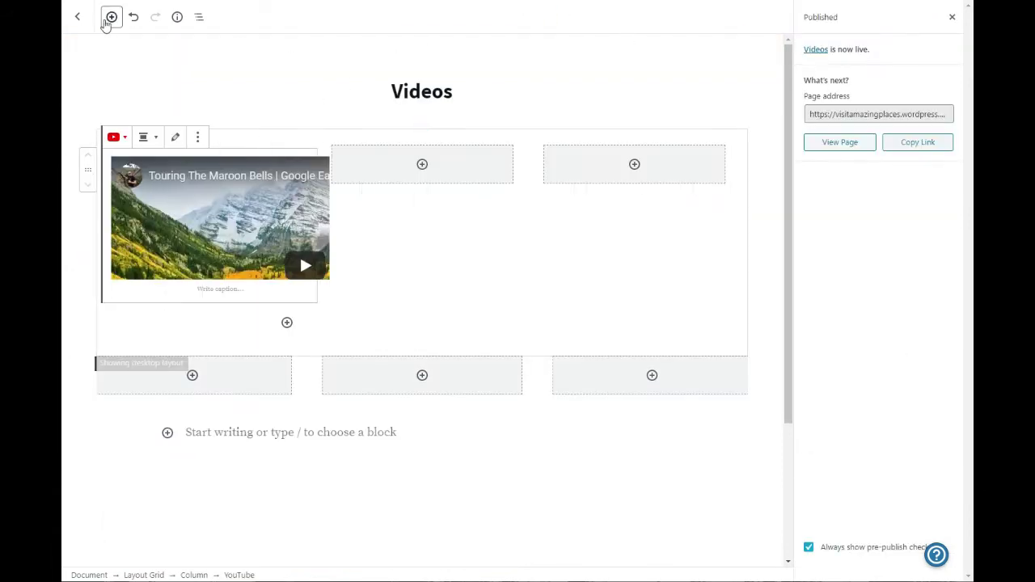
left_click(77, 17)
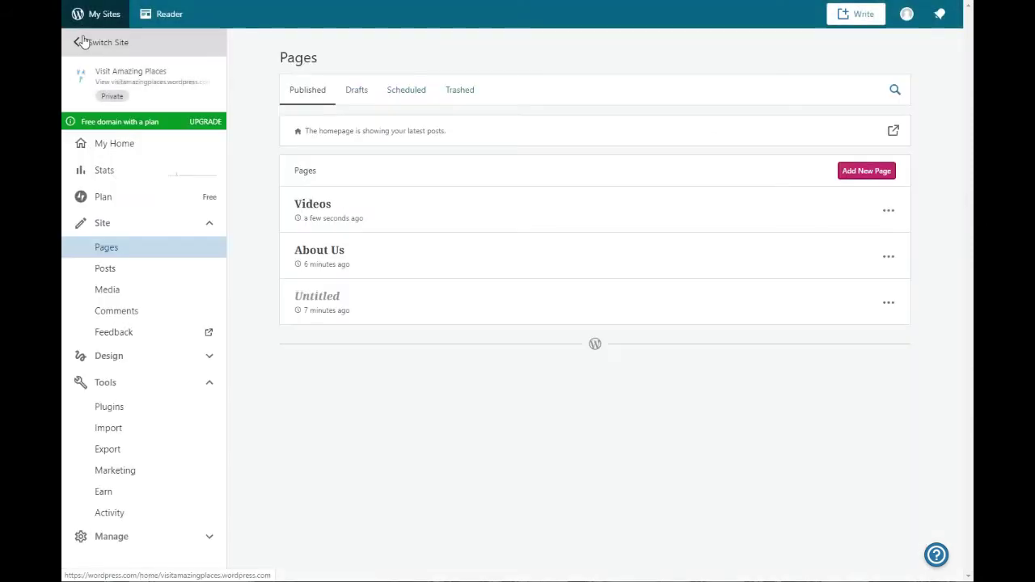
left_click(866, 171)
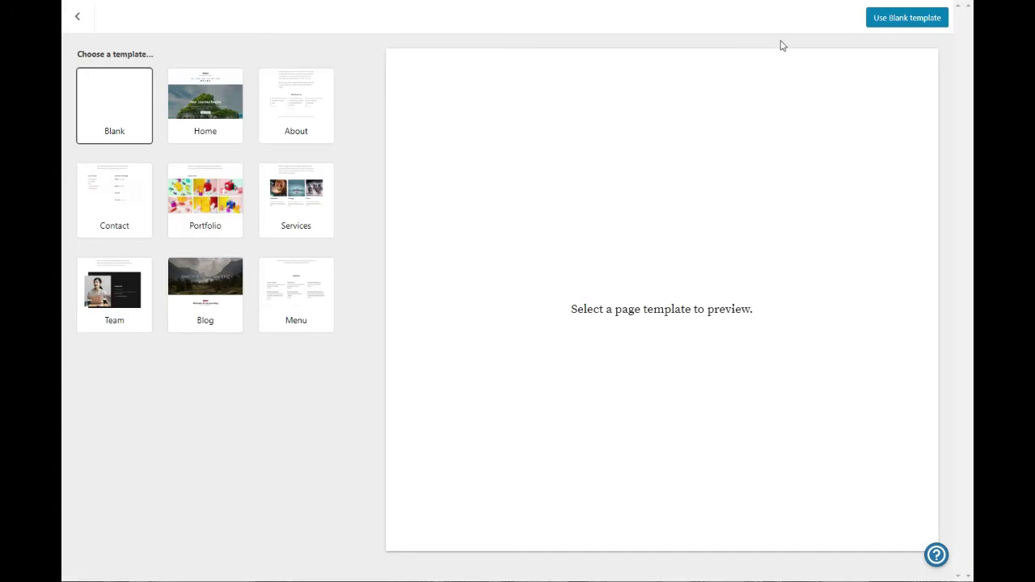
left_click(882, 19)
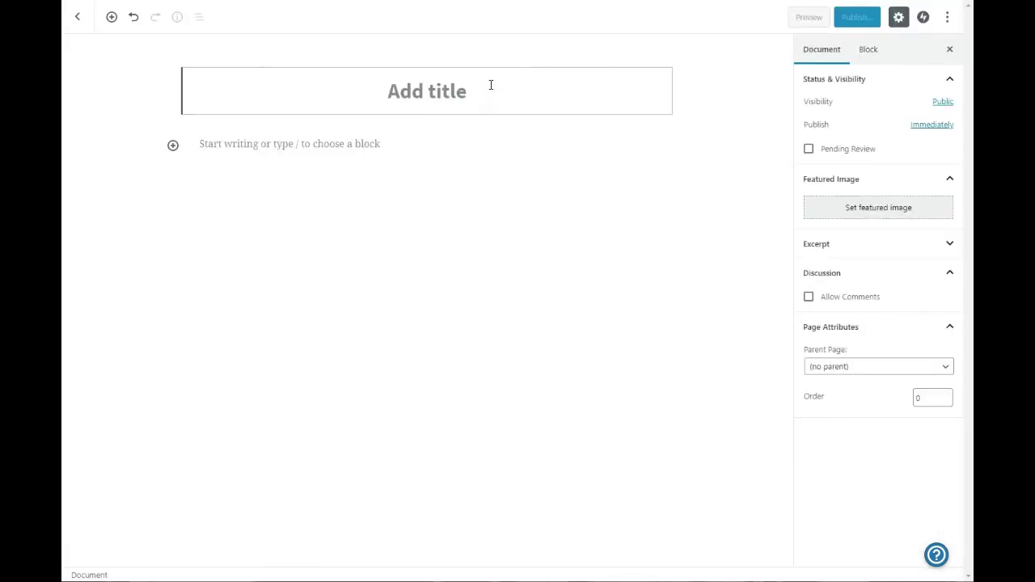
type("About Us")
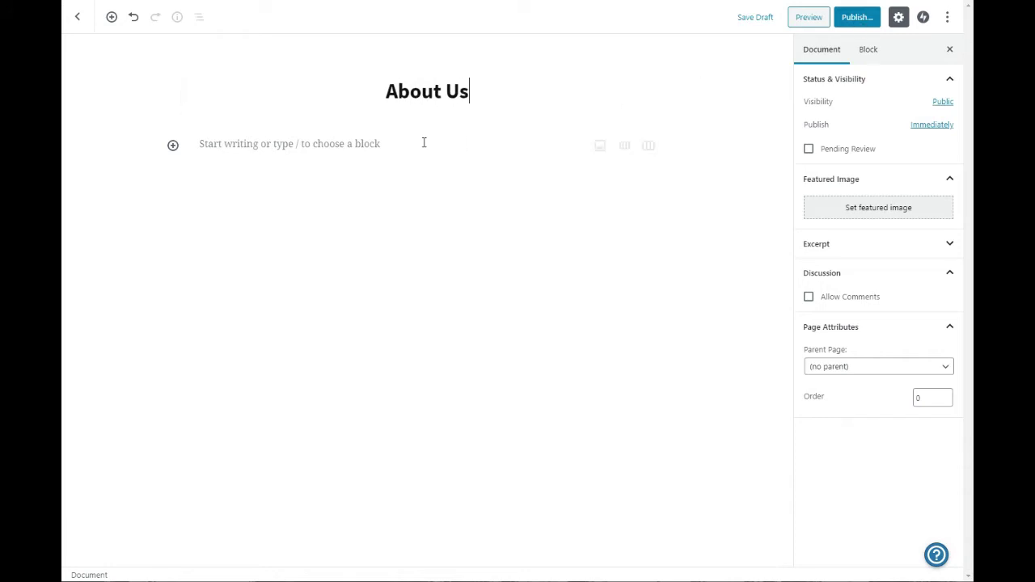
left_click(858, 23)
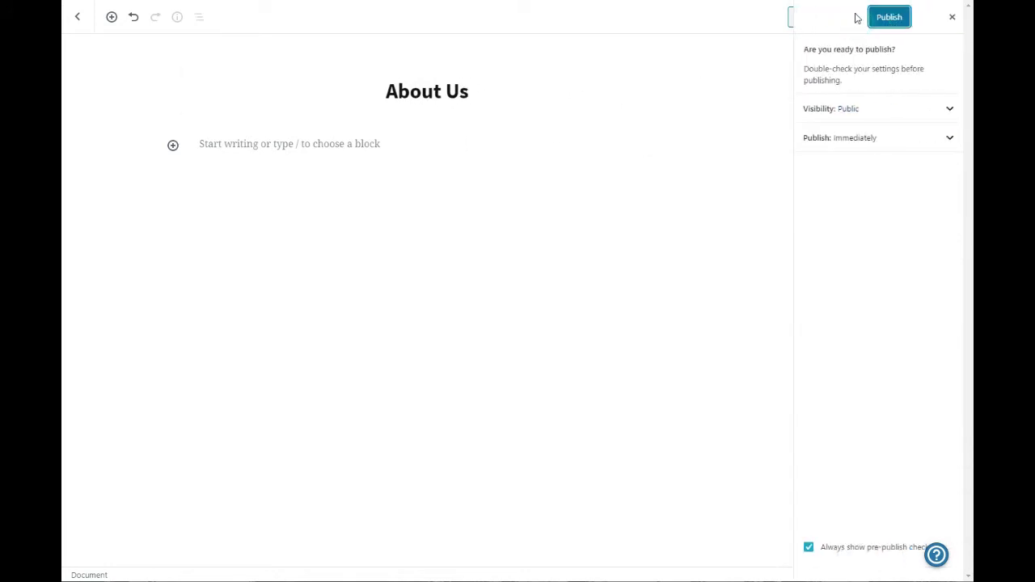
left_click(896, 20)
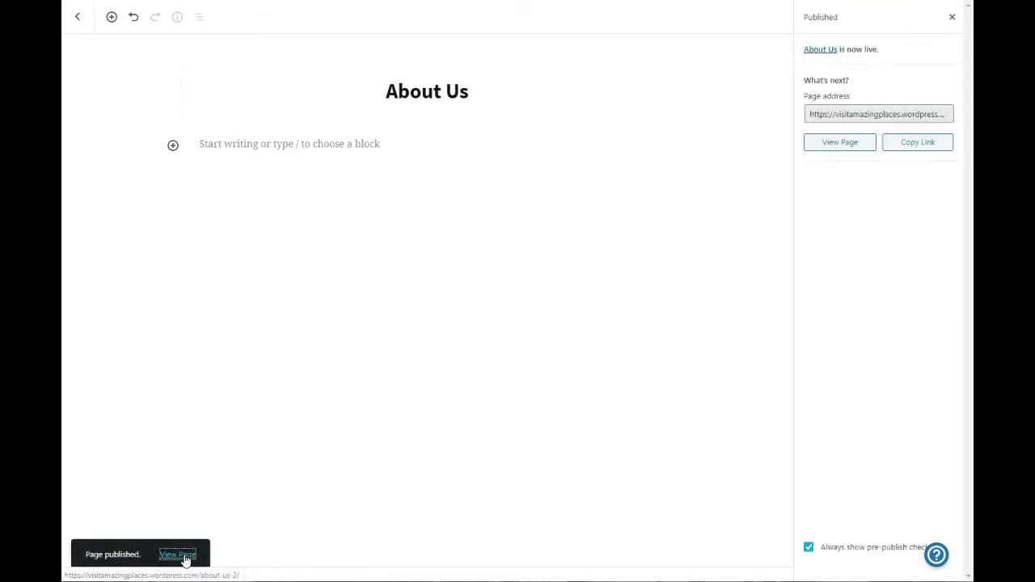
Open the newly published About Us page in a new tab and check the existing link on the home page's About Us image.
right_click(184, 555)
left_click(254, 442)
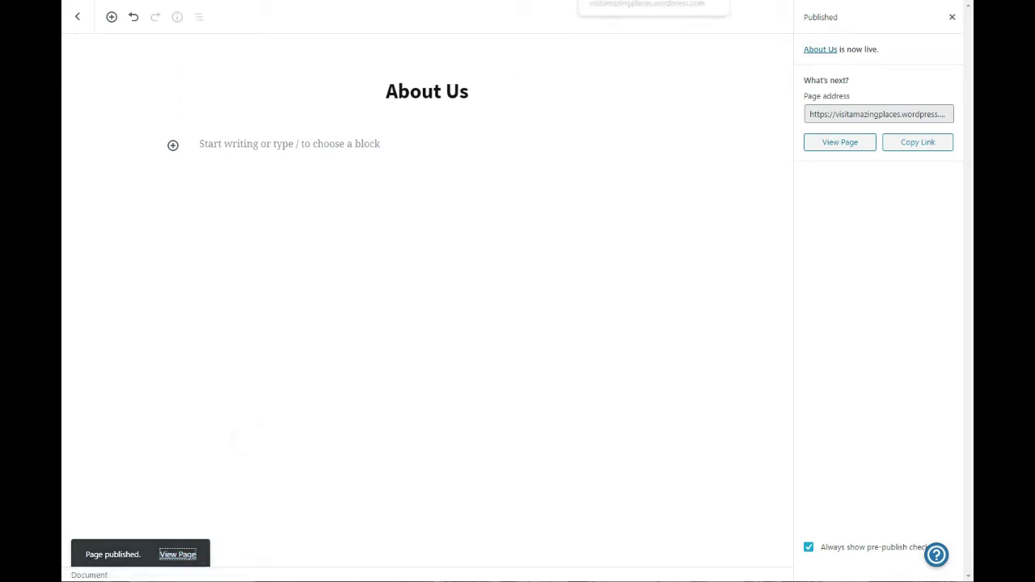
left_click(598, 0)
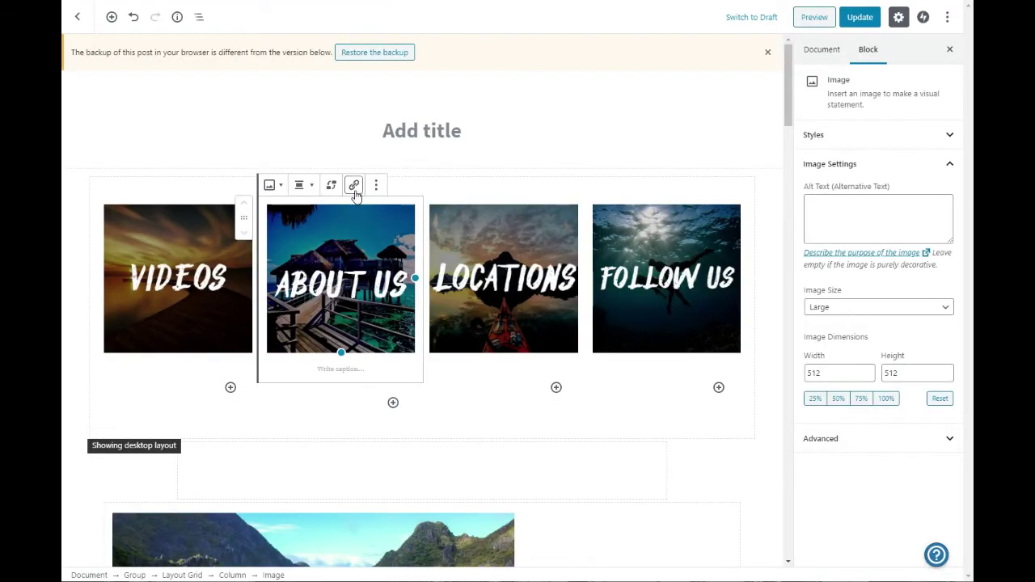
left_click(353, 186)
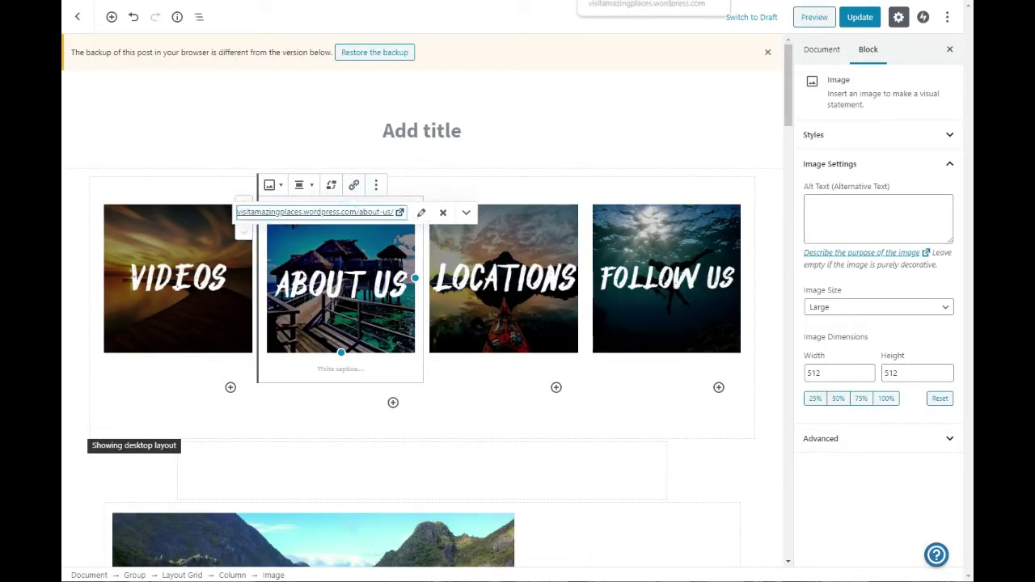
left_click(631, 1)
left_click(397, 1)
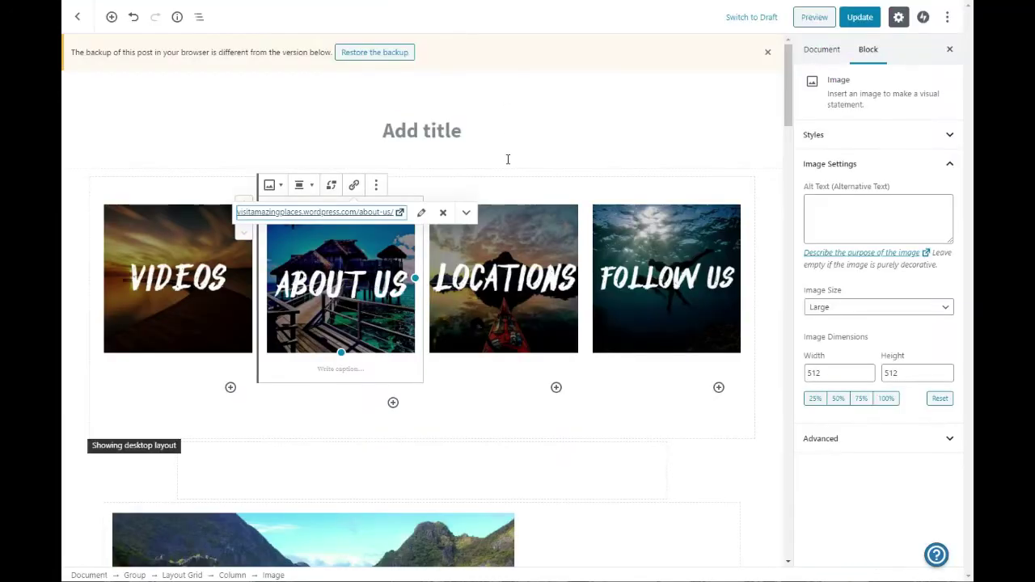
left_click(518, 263)
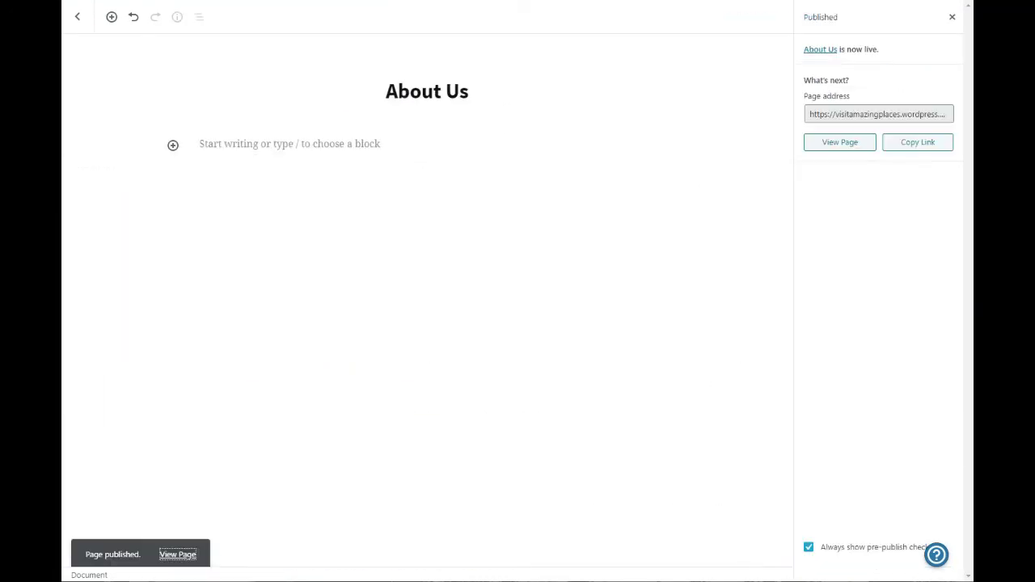
Trash the newest About Us page, check the trashed pages, and return to the list of published pages.
left_click(77, 16)
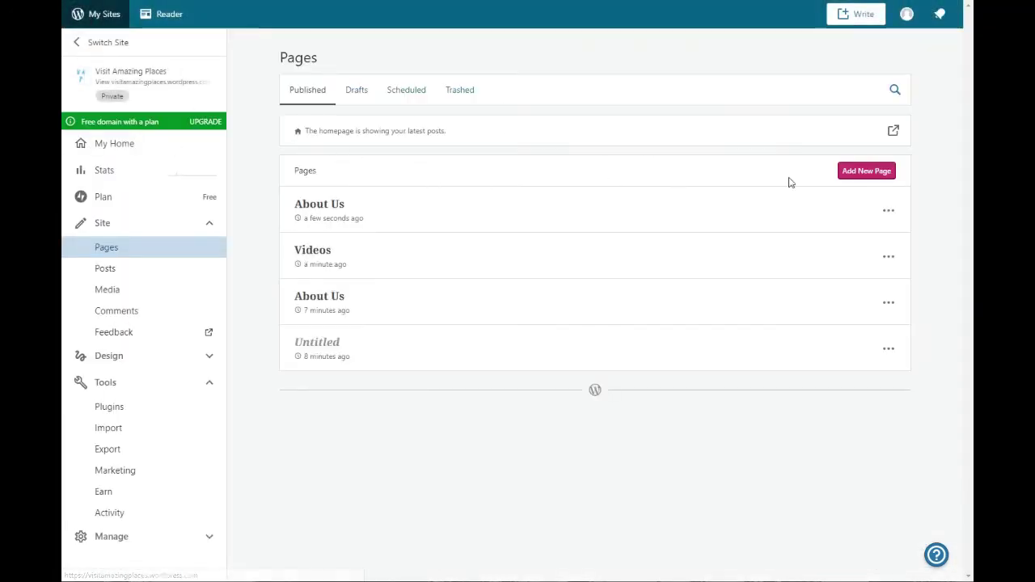
left_click(887, 214)
left_click(833, 349)
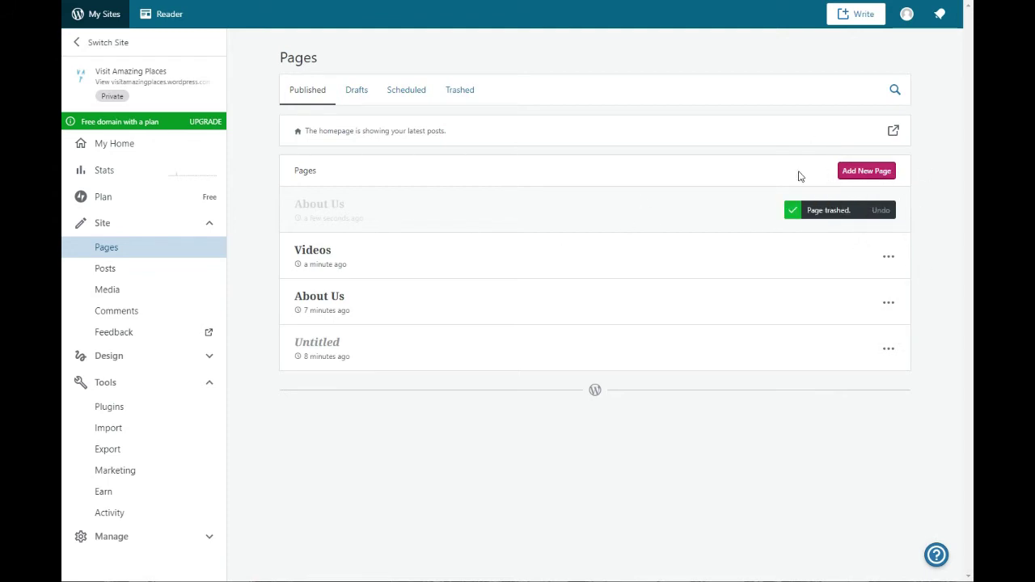
left_click(459, 92)
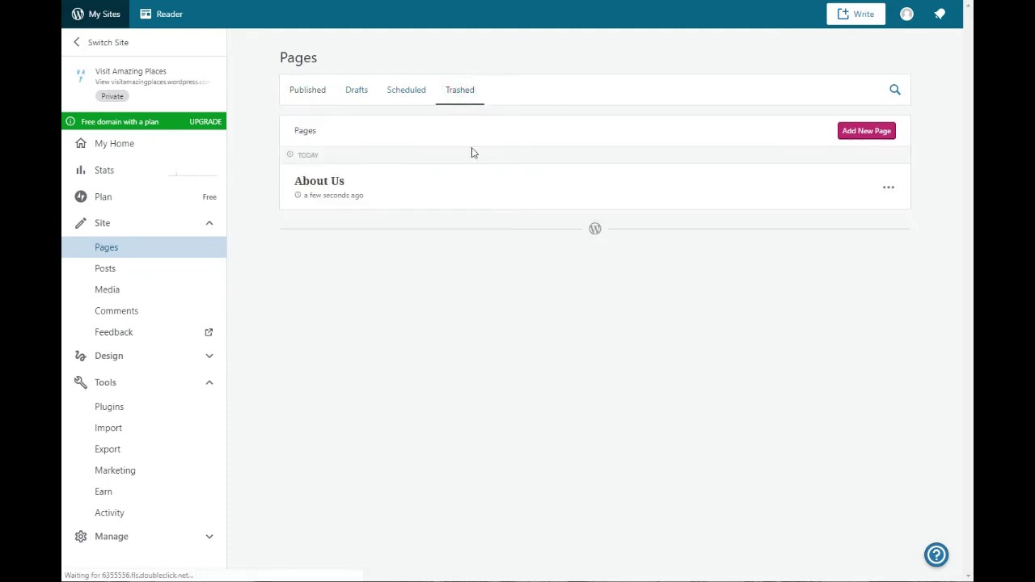
left_click(307, 87)
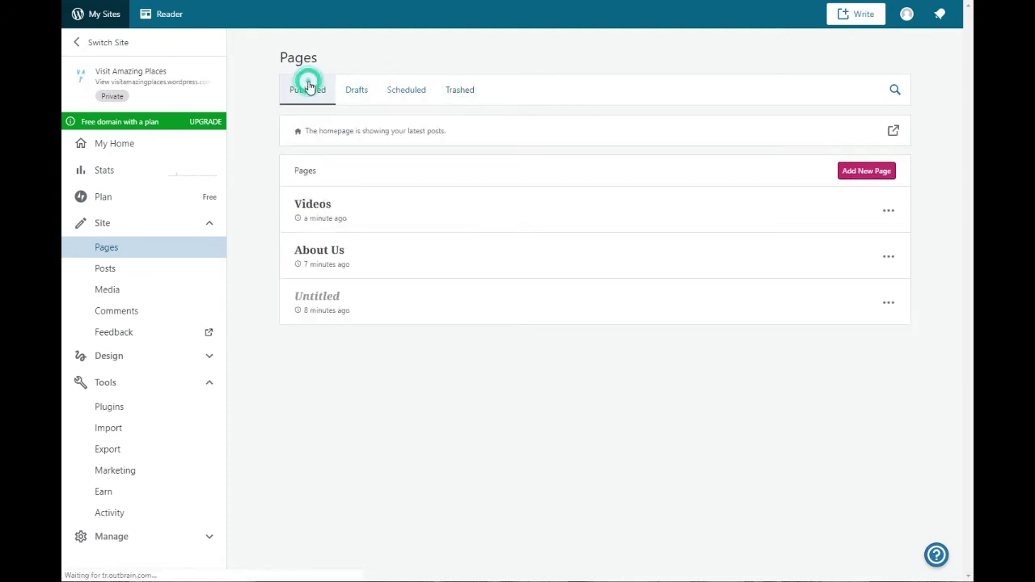
Create a page from the Blank template titled Locations and publish it with public visibility, effective immediately.
left_click(864, 171)
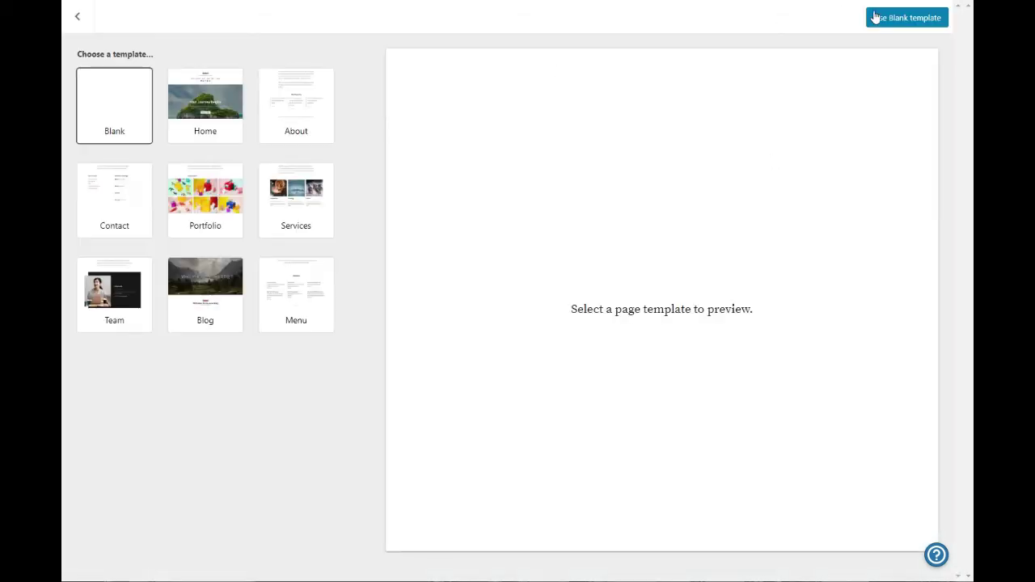
left_click(874, 17)
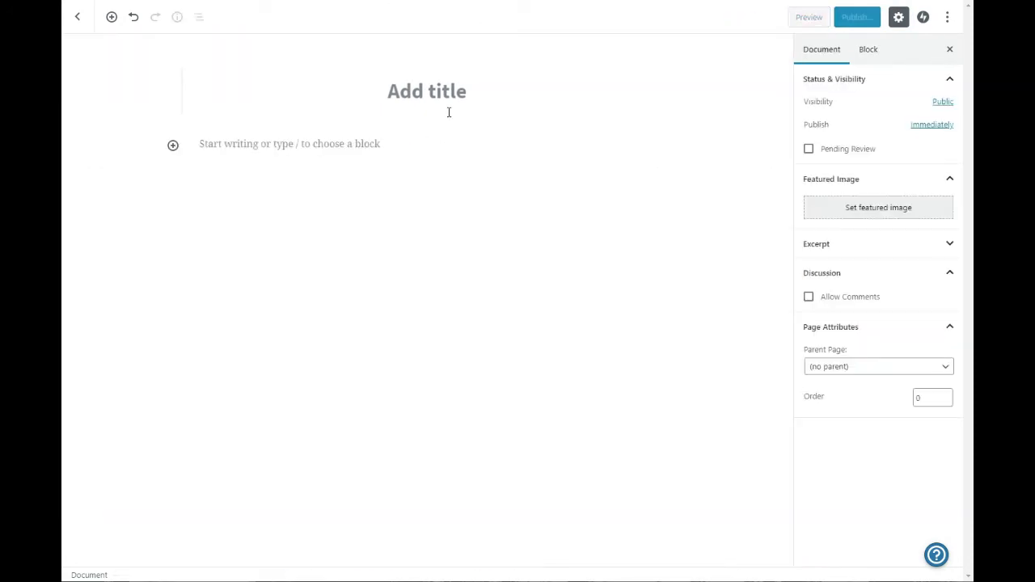
left_click(427, 89)
type("Locat")
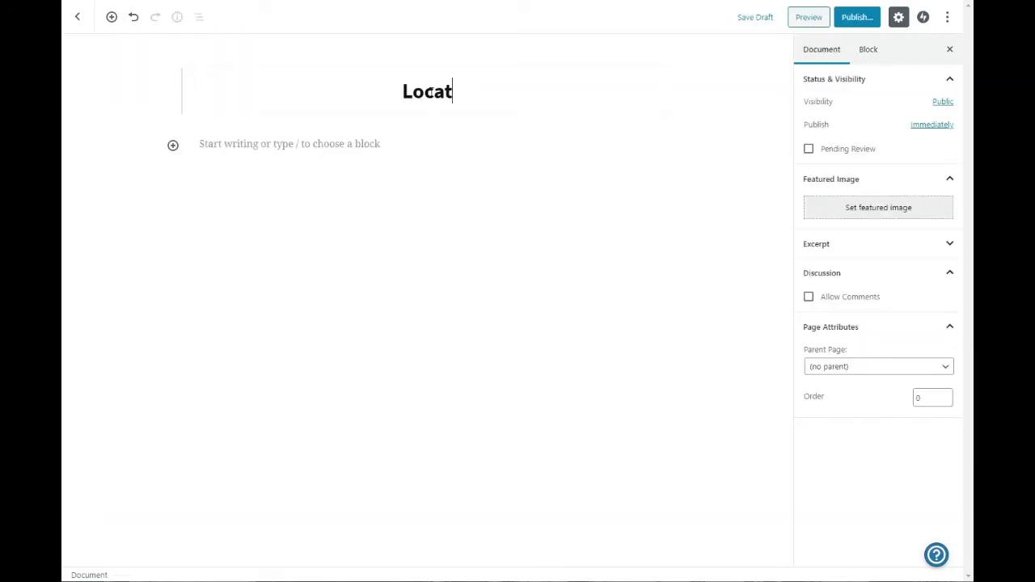
type("ions")
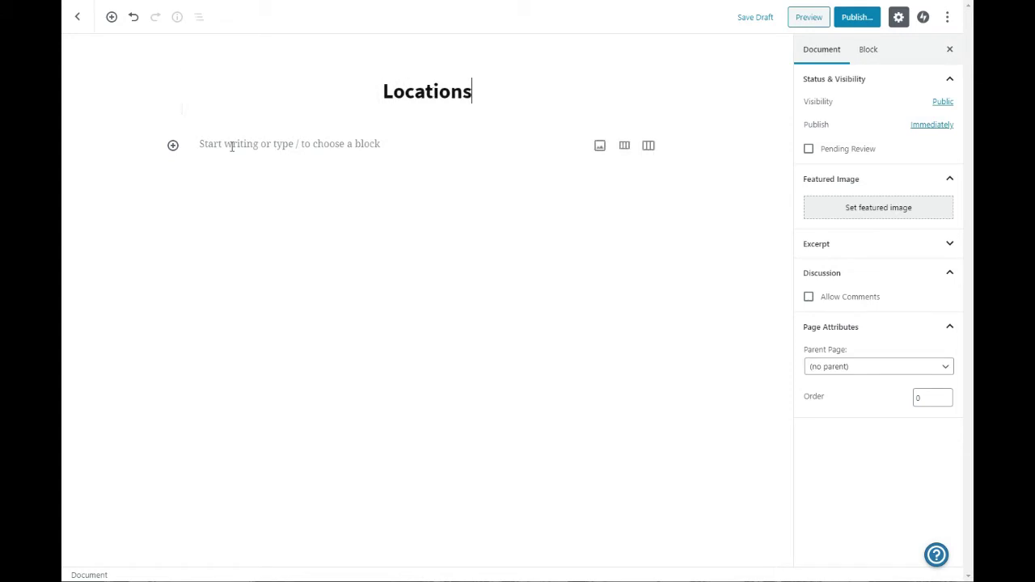
left_click(199, 144)
left_click(859, 20)
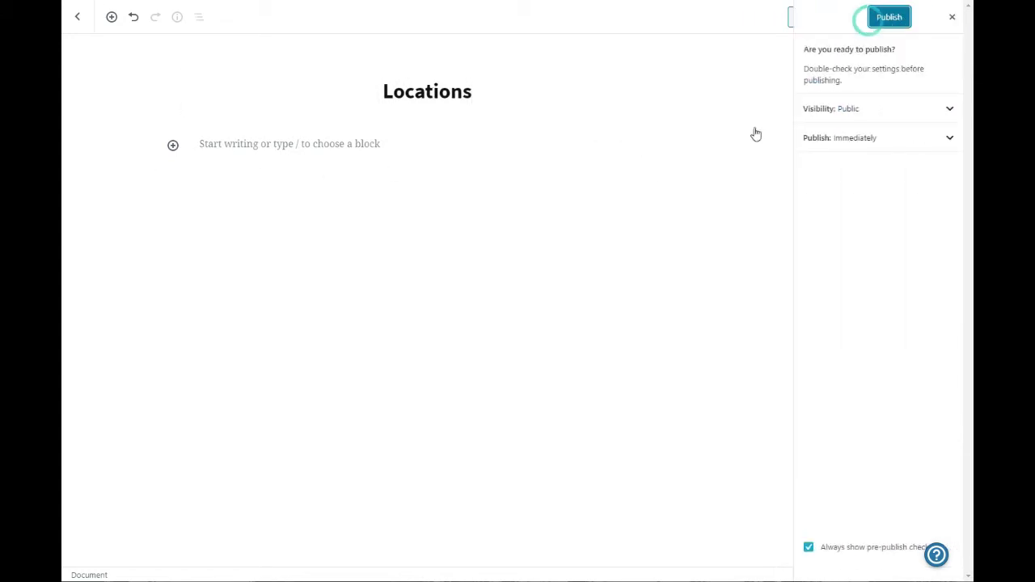
left_click(884, 22)
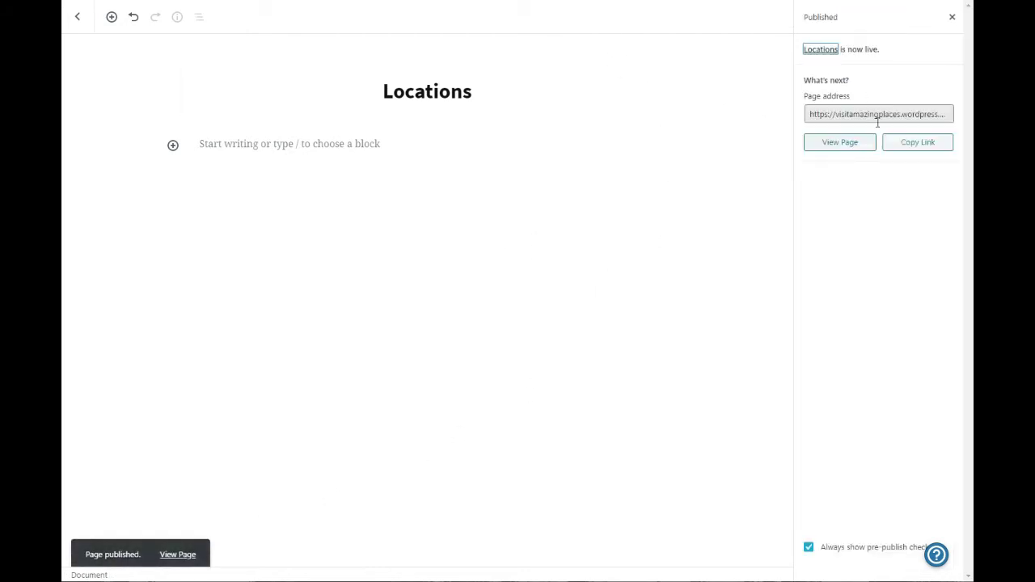
Copy the published Locations page's link, apply it to the home page's Locations image, and set it to open in a new tab.
left_click(888, 147)
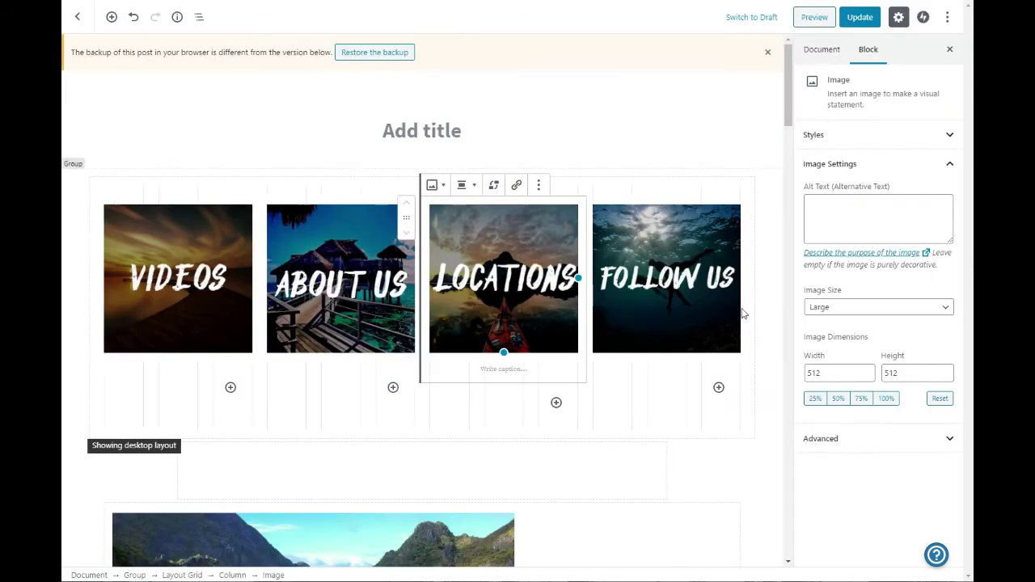
left_click(516, 185)
key("ctrl+v")
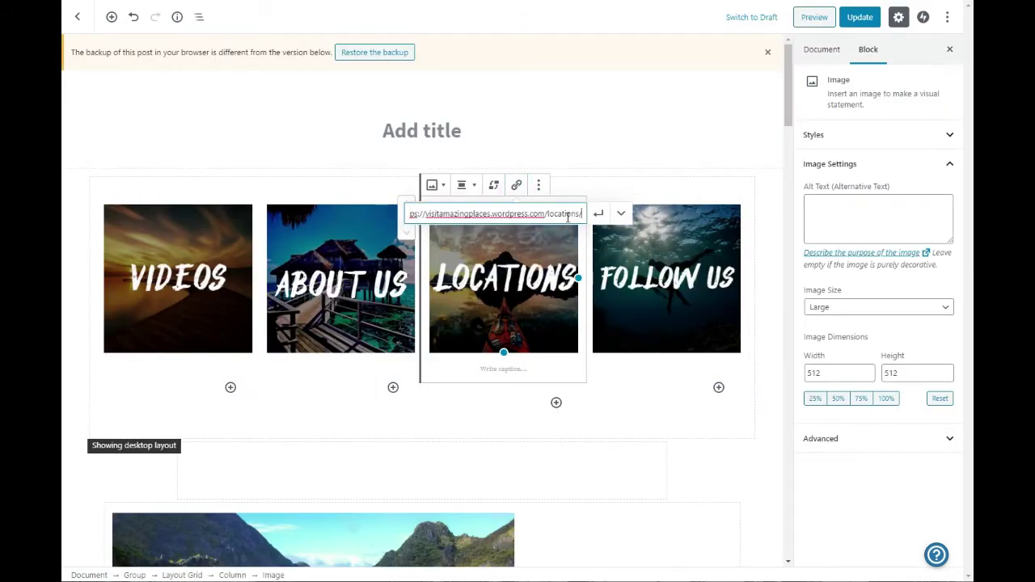
left_click(599, 213)
left_click(629, 213)
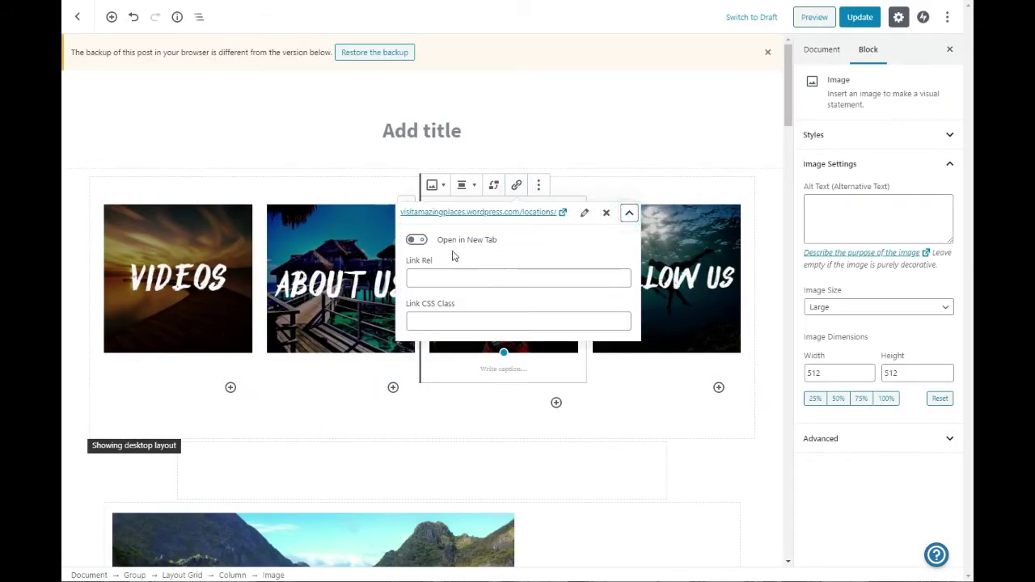
left_click(417, 240)
left_click(578, 121)
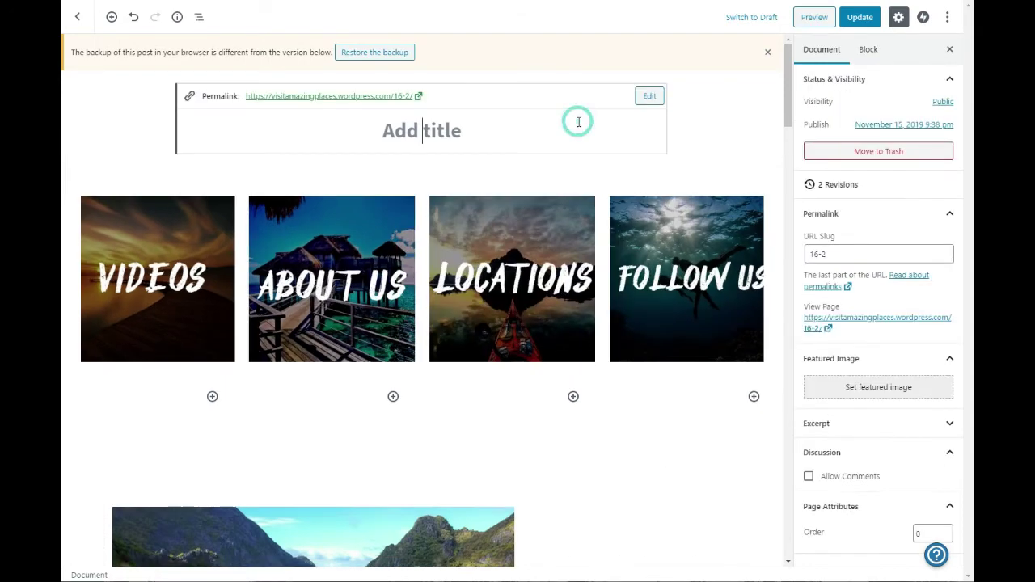
Turn off opening in a new tab for the link on the home page's Locations image.
left_click(564, 261)
left_click(538, 185)
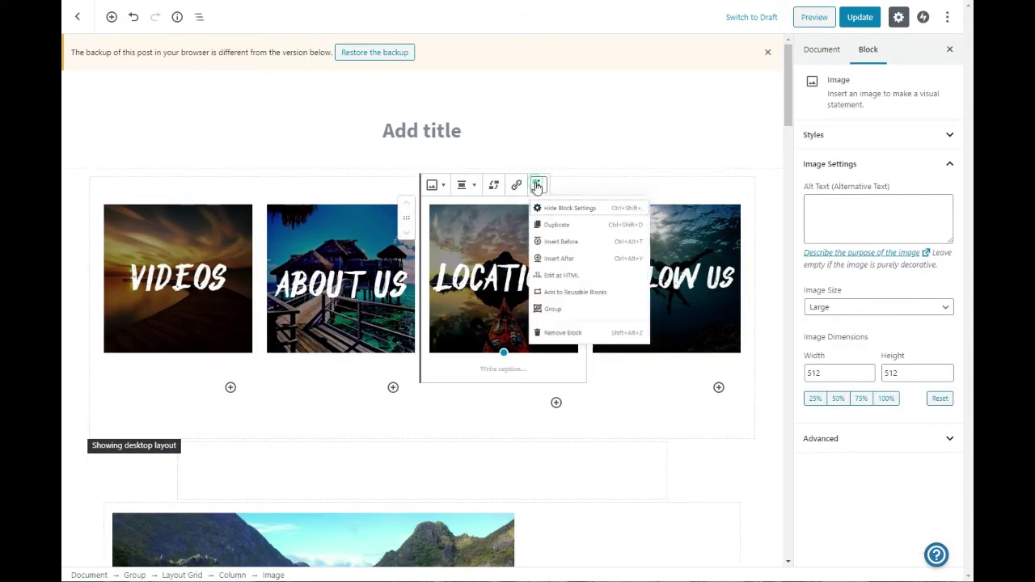
left_click(516, 185)
left_click(631, 213)
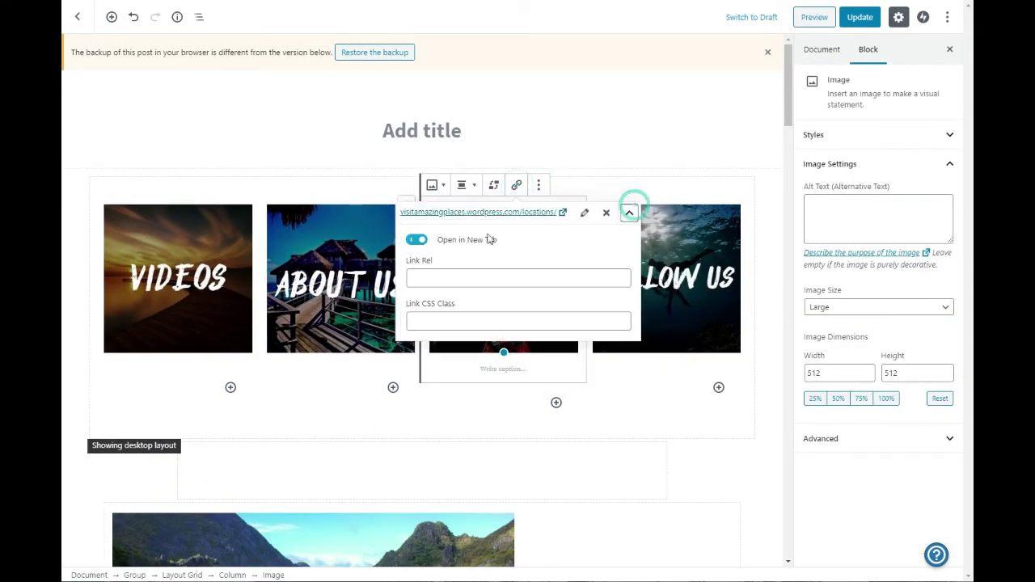
left_click(417, 240)
left_click(614, 122)
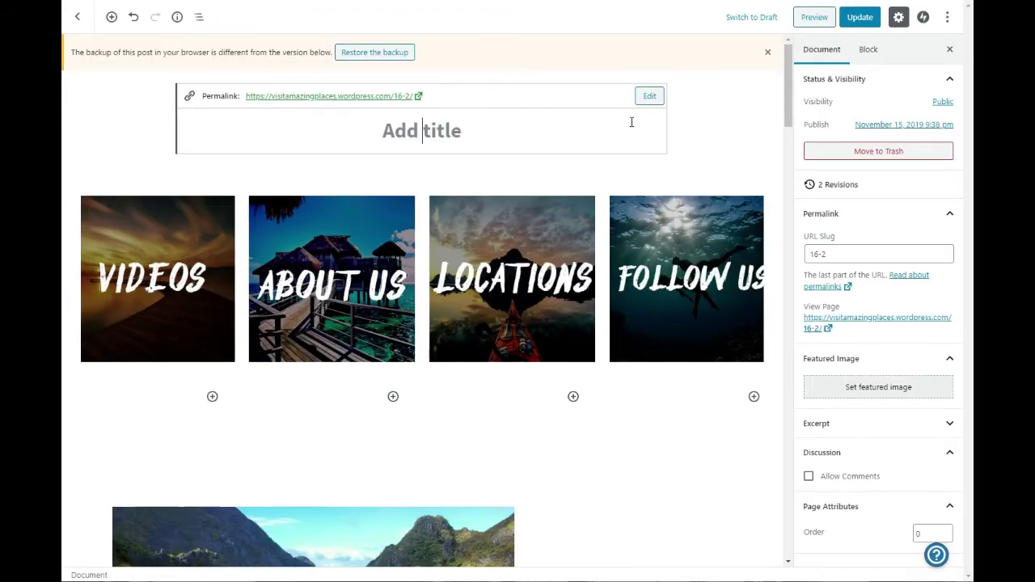
Create a page from the Blank template titled Follow Us and publish it with public visibility, effective immediately.
left_click(675, 283)
left_click(679, 186)
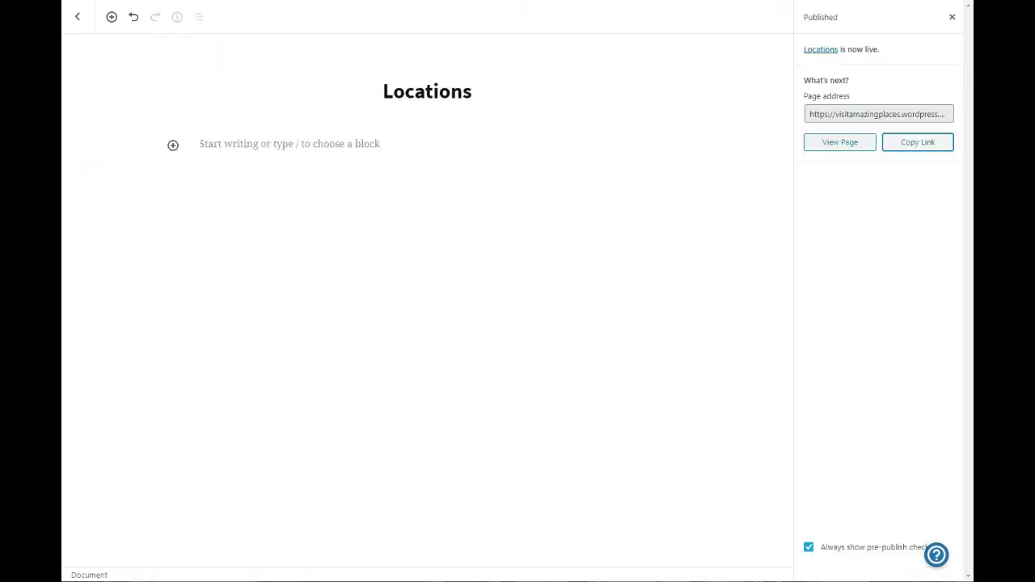
left_click(86, 15)
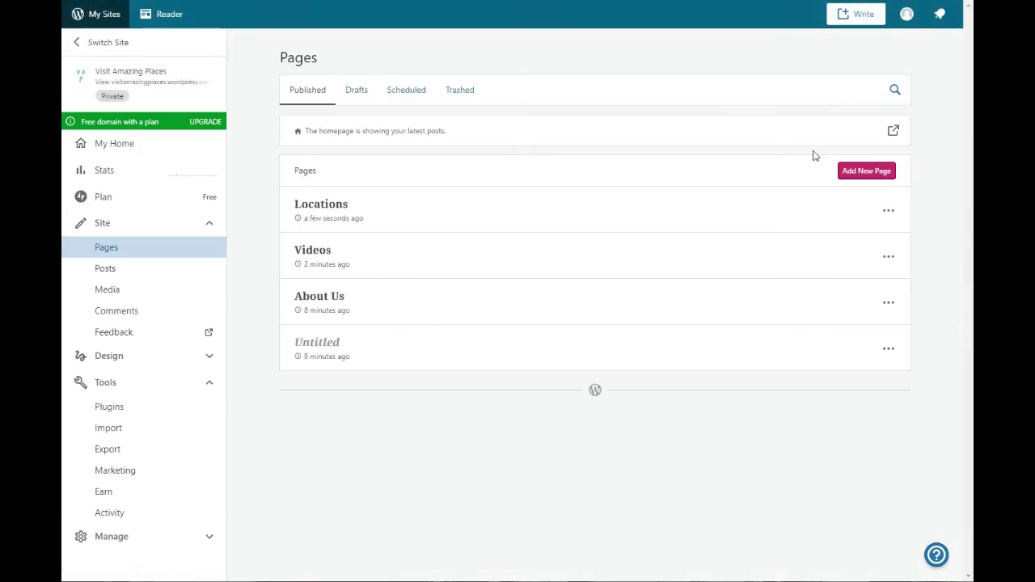
left_click(846, 172)
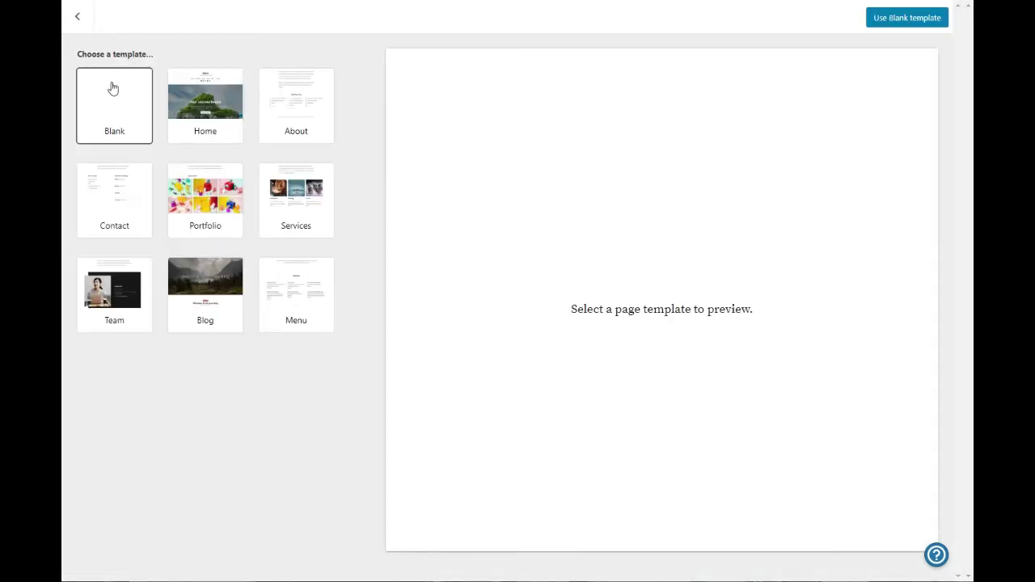
left_click(898, 18)
left_click(448, 79)
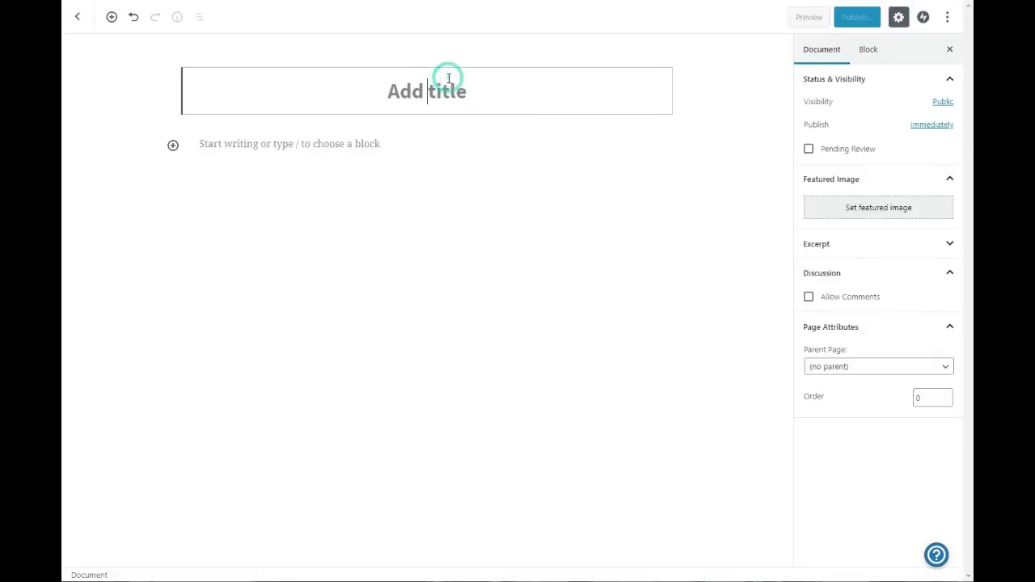
type("Follow Us")
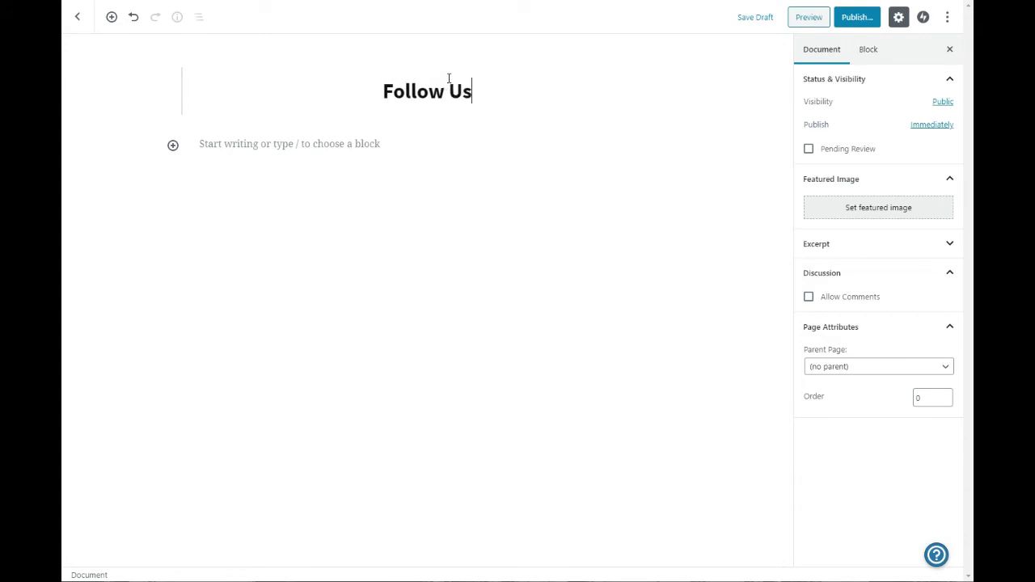
left_click(857, 17)
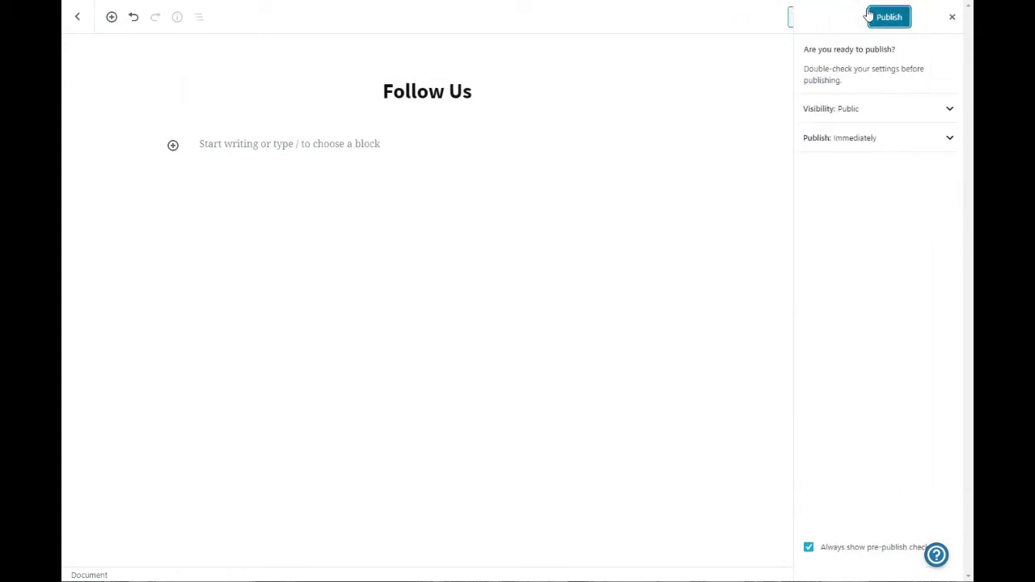
left_click(872, 16)
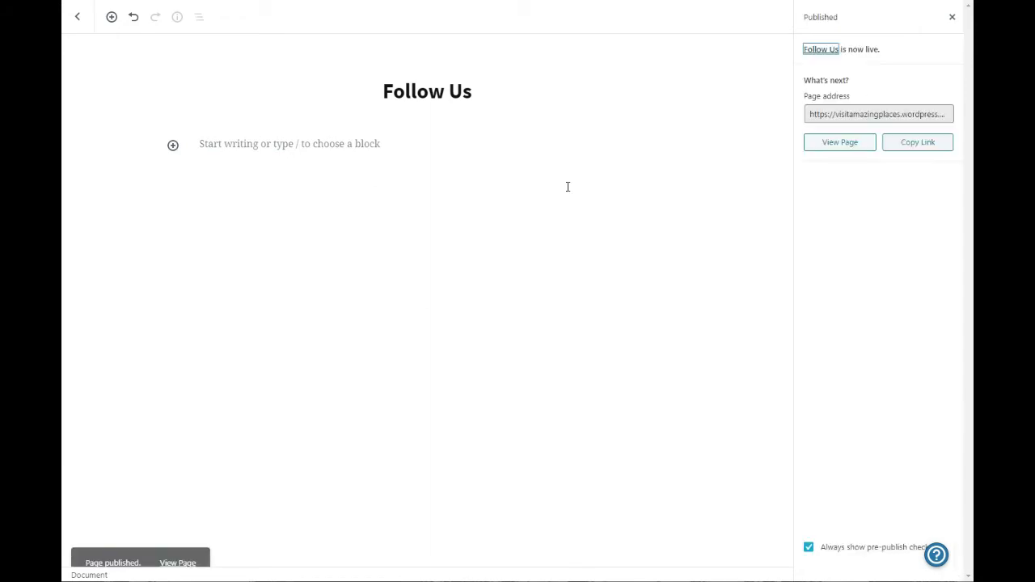
Copy the published Follow Us page's link and enter it as the link of the home page's Follow Us image.
left_click(933, 144)
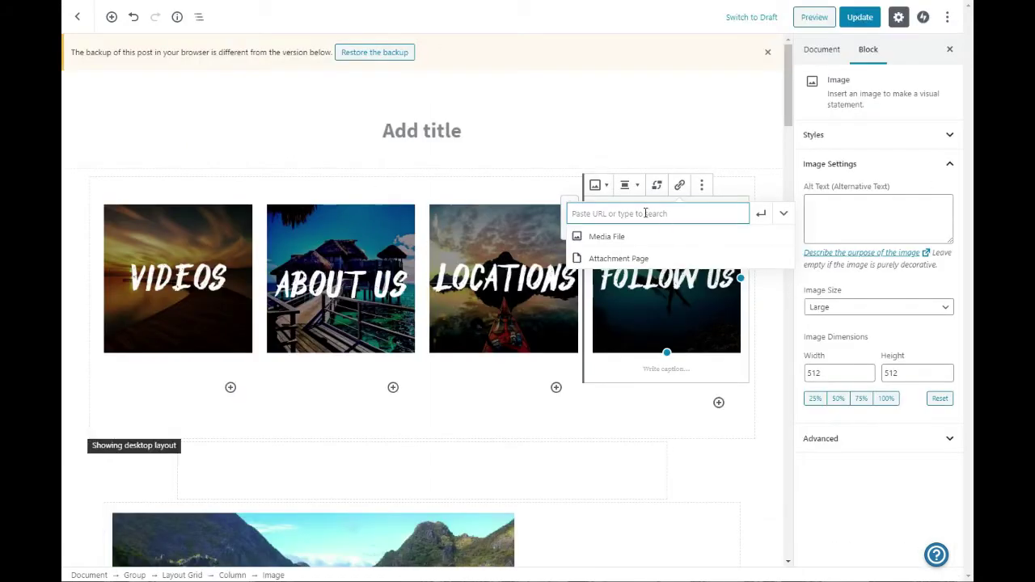
key("ctrl+v")
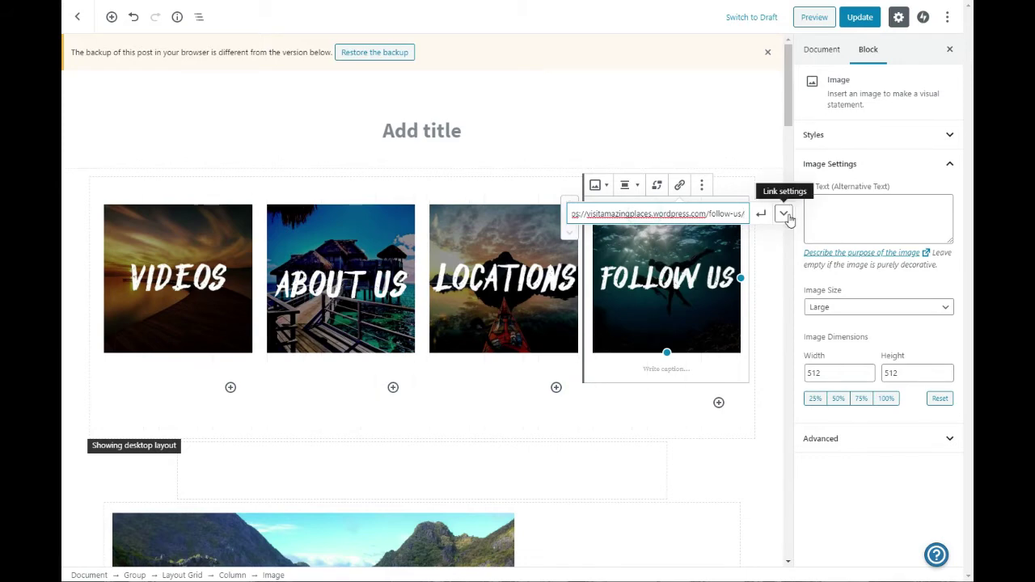
Check the link addresses and new-tab settings of the home page's Locations, About Us and Videos images.
left_click(504, 279)
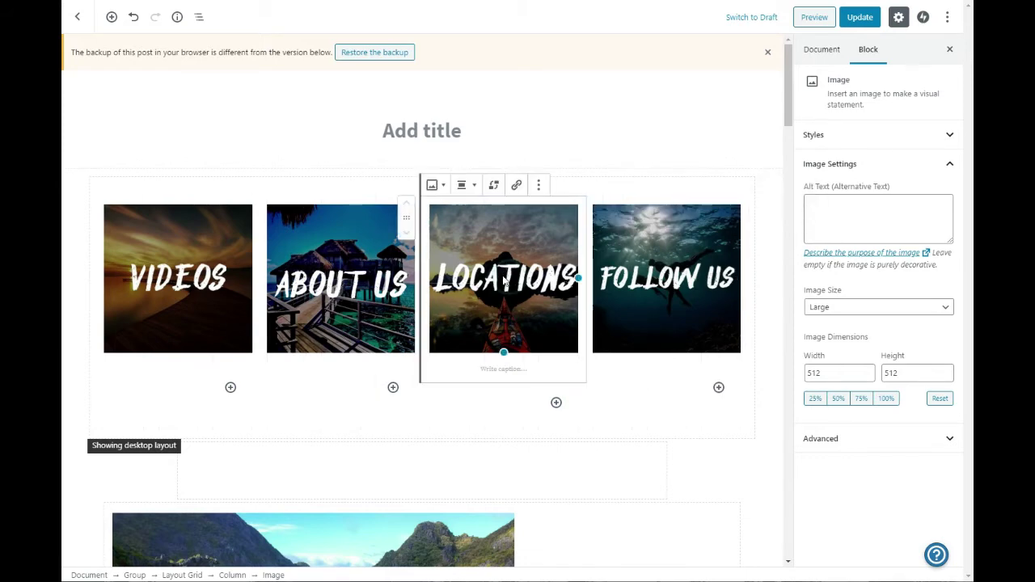
left_click(516, 185)
left_click(536, 180)
left_click(370, 219)
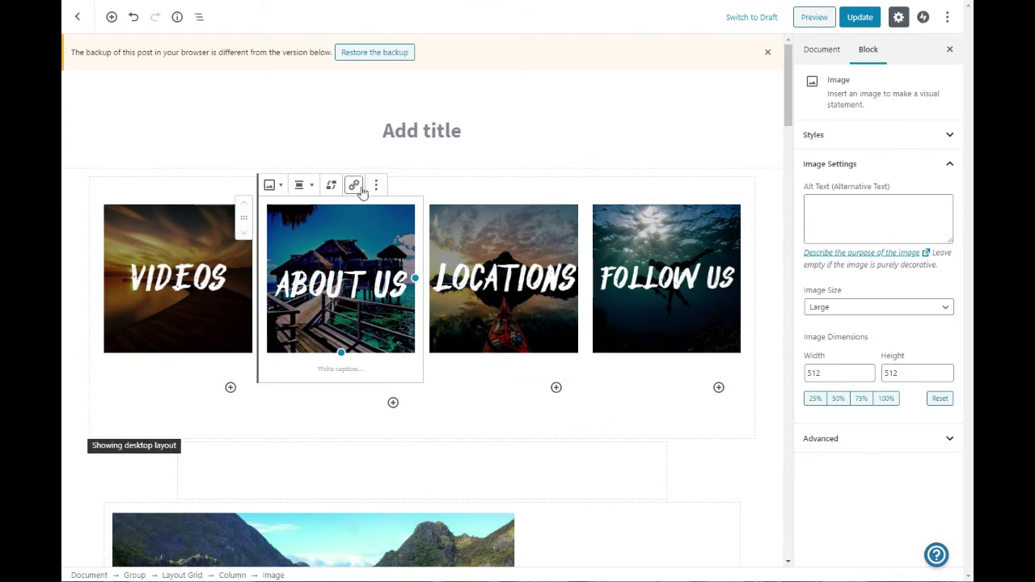
left_click(353, 186)
left_click(203, 203)
left_click(194, 214)
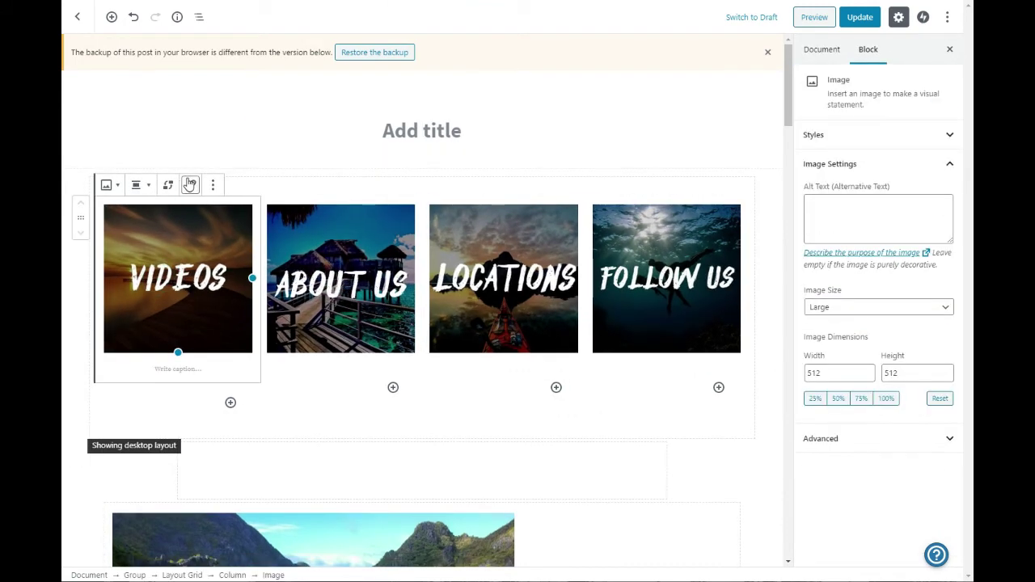
left_click(190, 185)
left_click(298, 213)
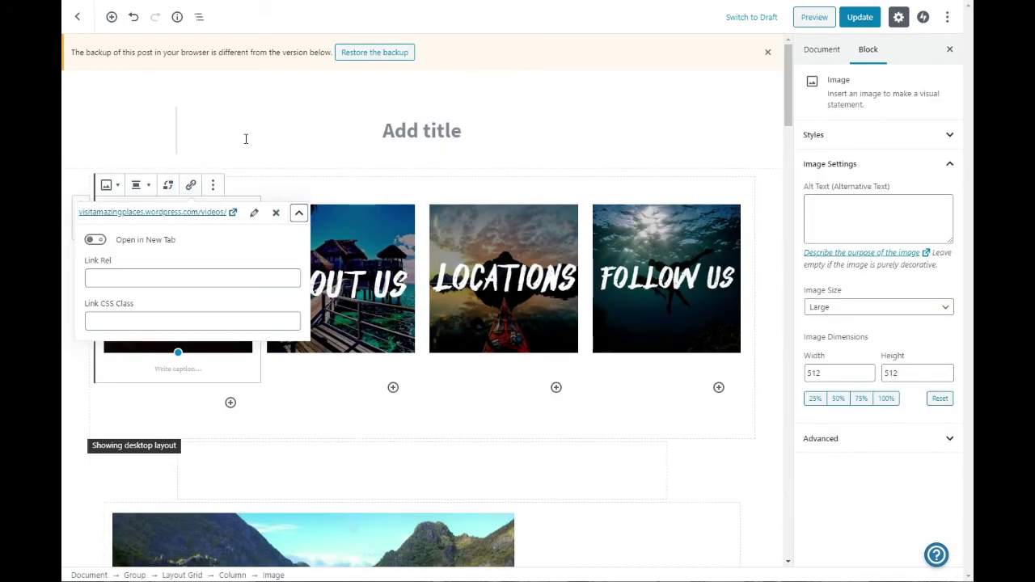
left_click(246, 140)
left_click(375, 216)
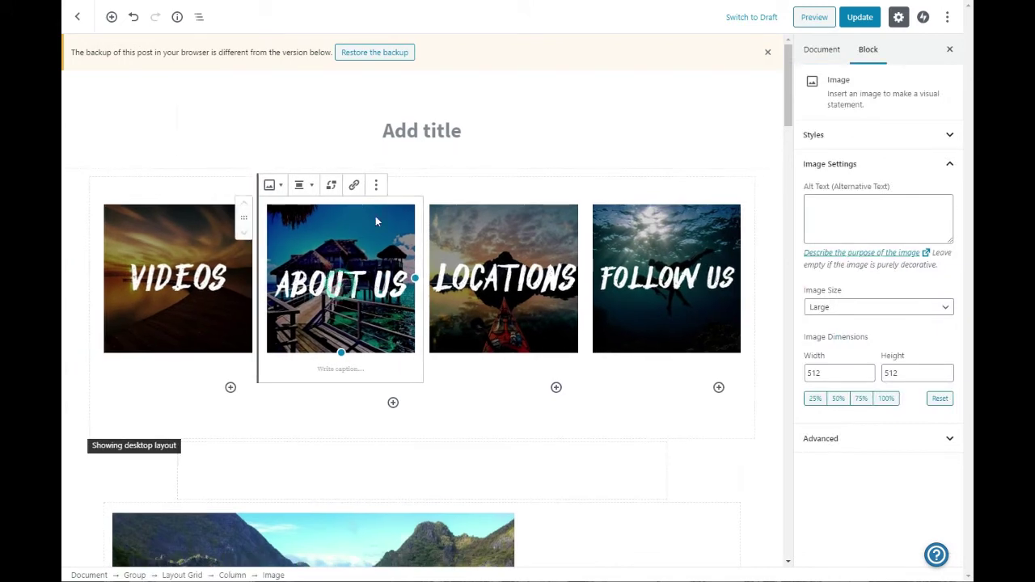
left_click(334, 186)
left_click(332, 186)
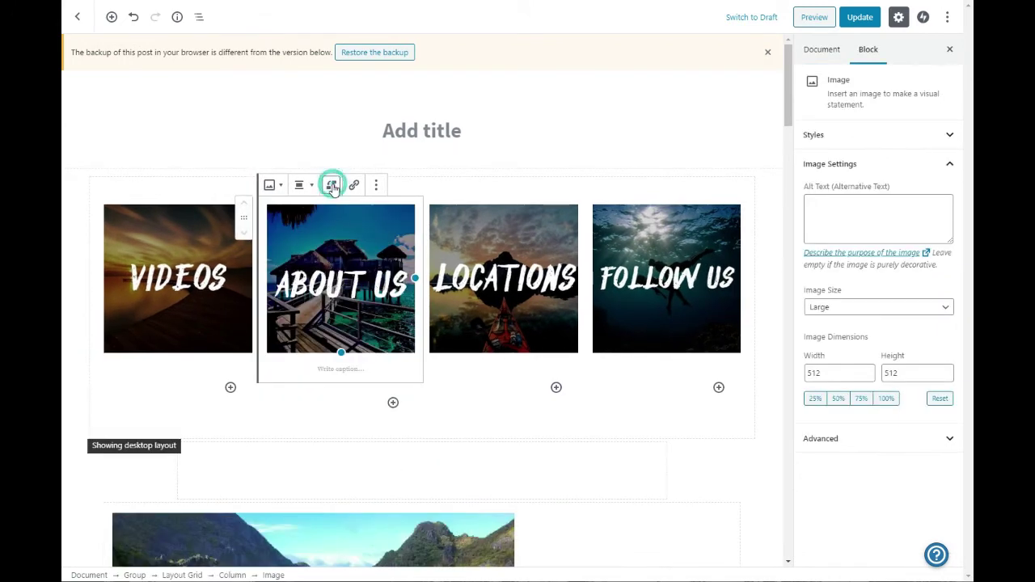
left_click(353, 185)
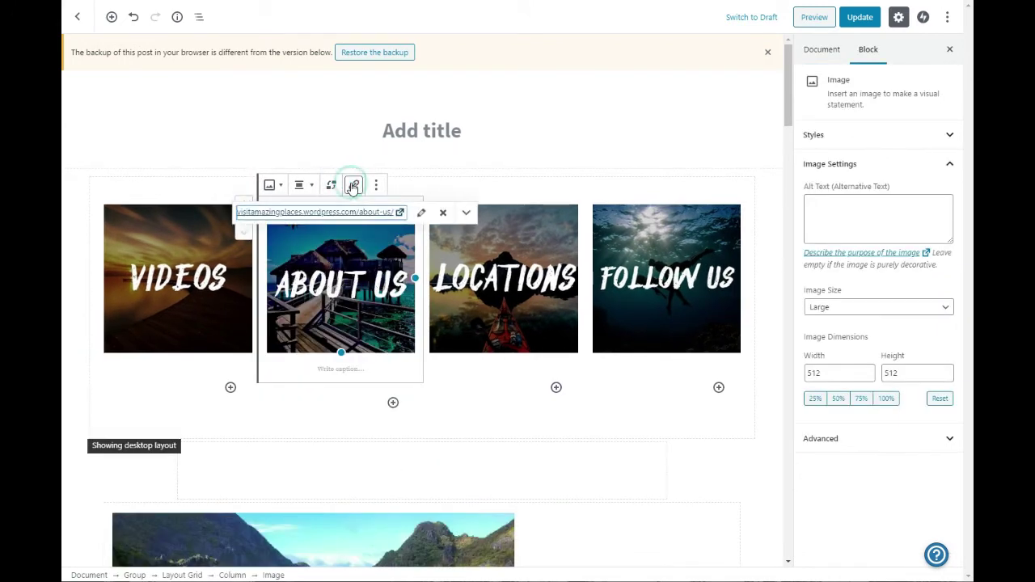
left_click(466, 213)
left_click(287, 128)
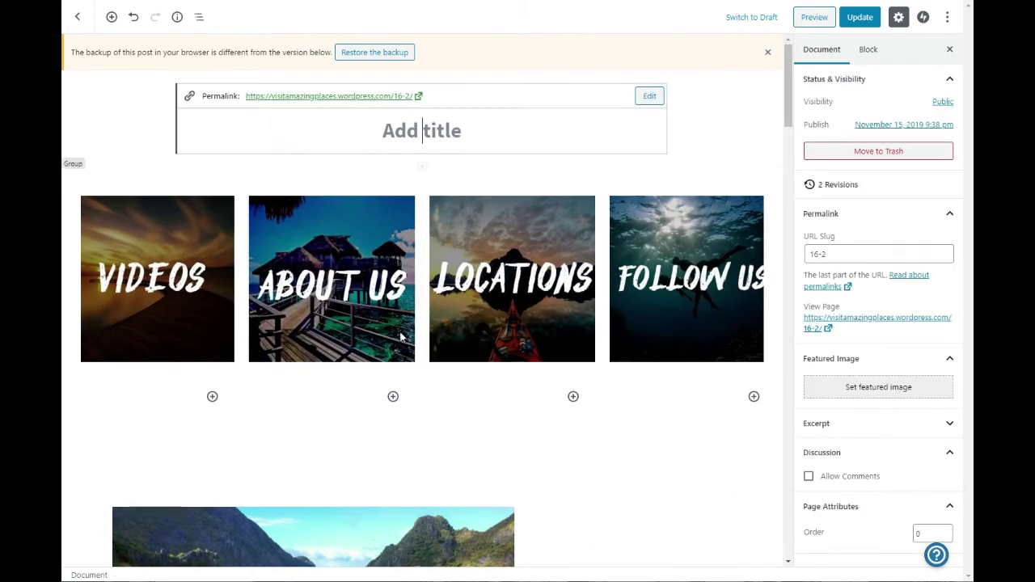
Update the published home page with the current image links.
scroll(508, 423, "down", 1)
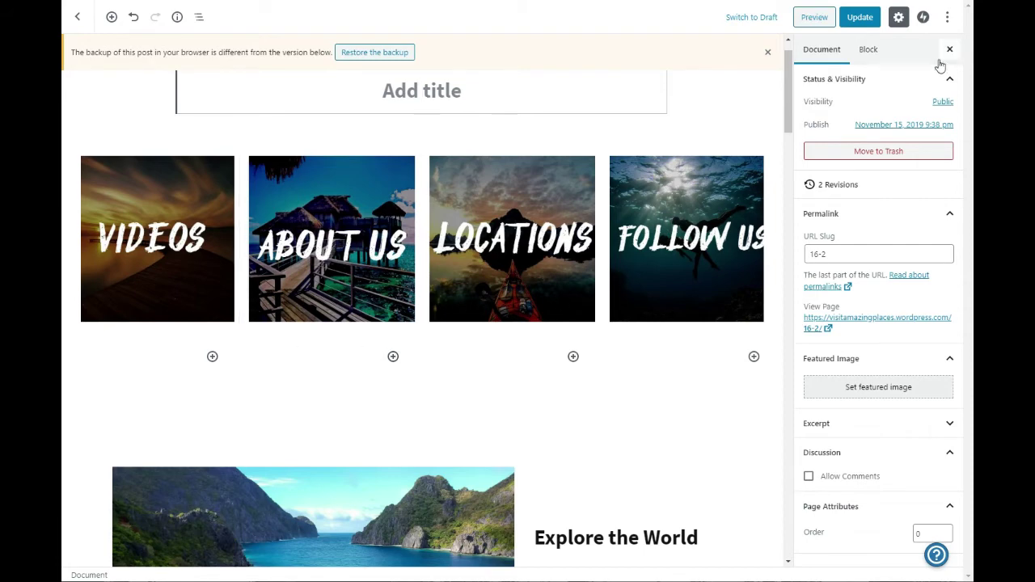
left_click(862, 16)
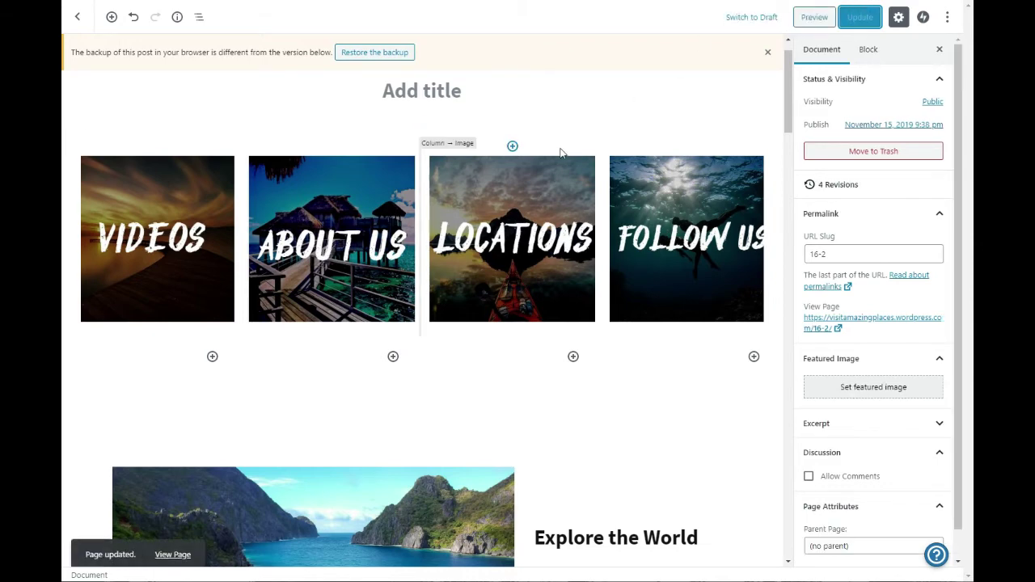
scroll(534, 150, "up", 1)
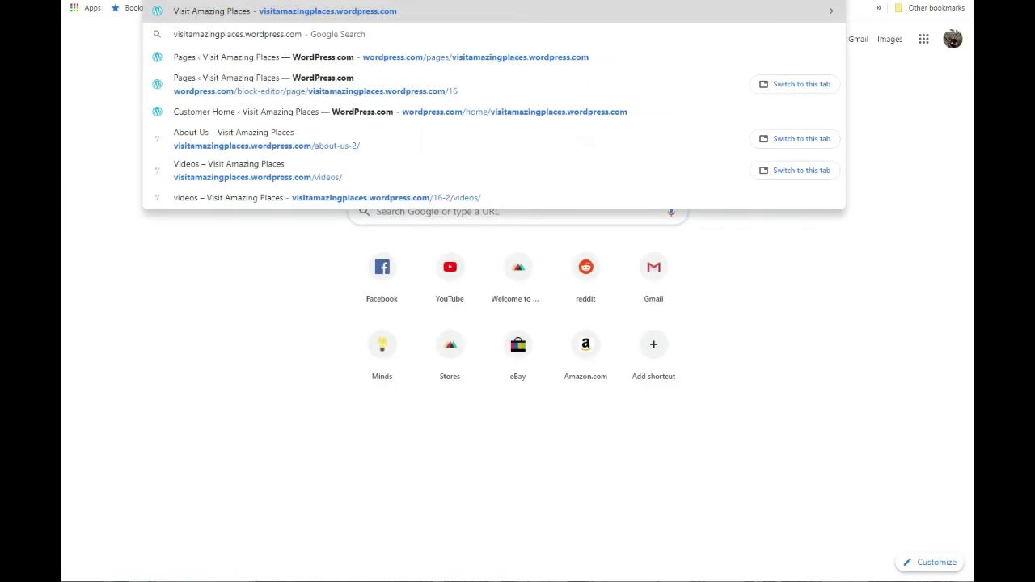
Open visitamazingplaces.wordpress.com in a new tab, start customizing the site and look over its homepage preview.
key("Return")
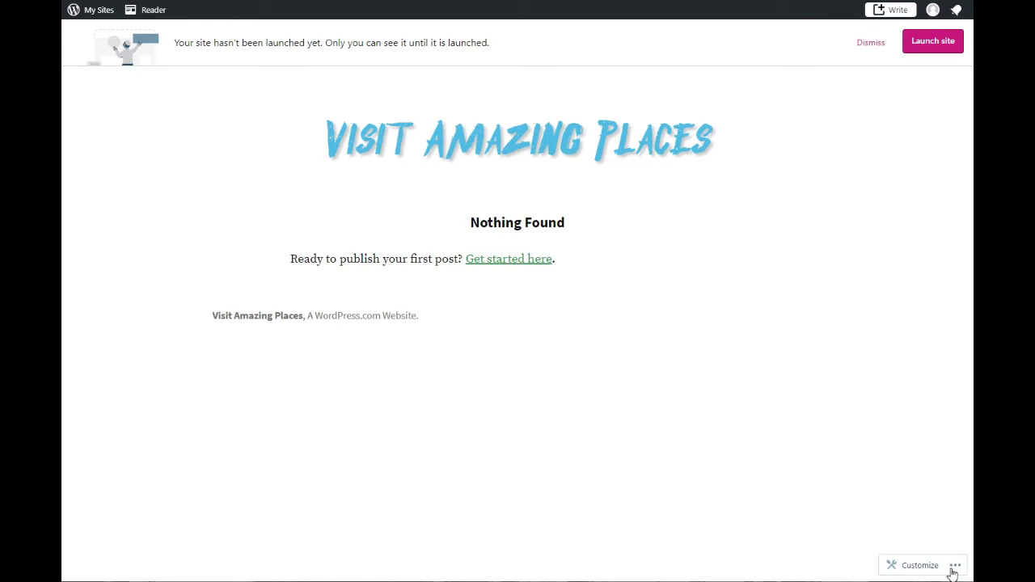
left_click(919, 565)
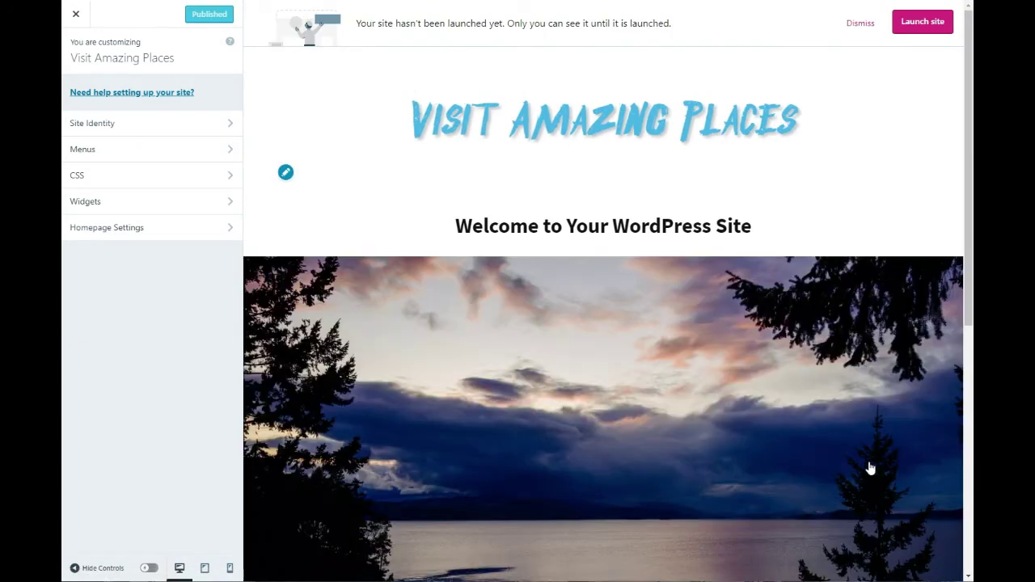
scroll(871, 468, "down", 6)
scroll(868, 467, "up", 4)
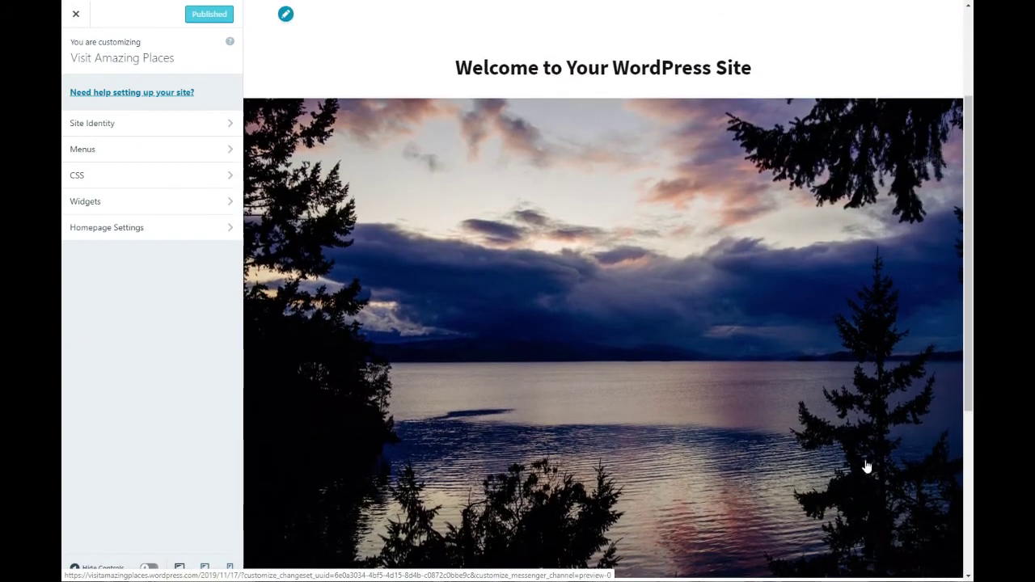
scroll(867, 467, "up", 1)
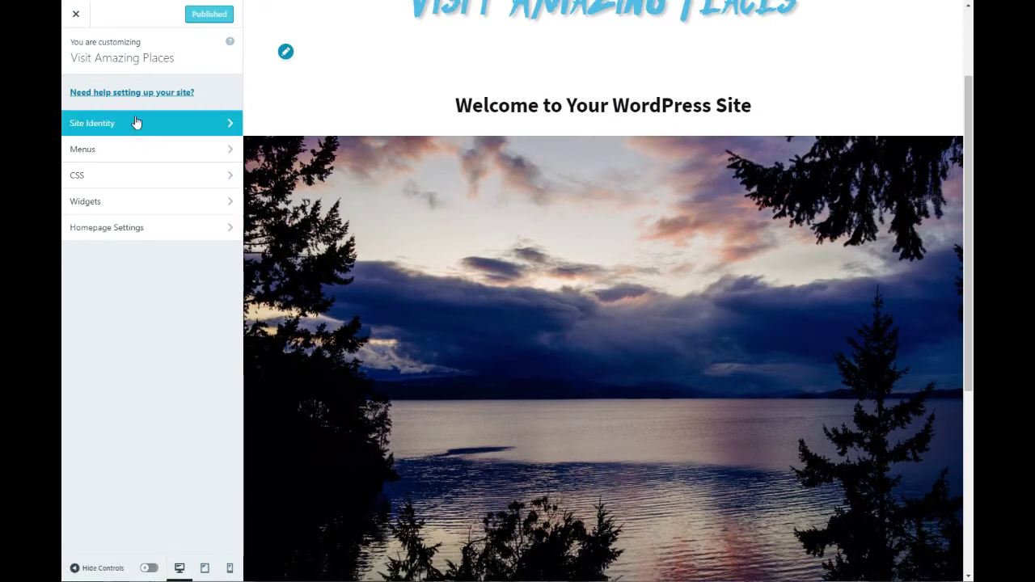
left_click(167, 124)
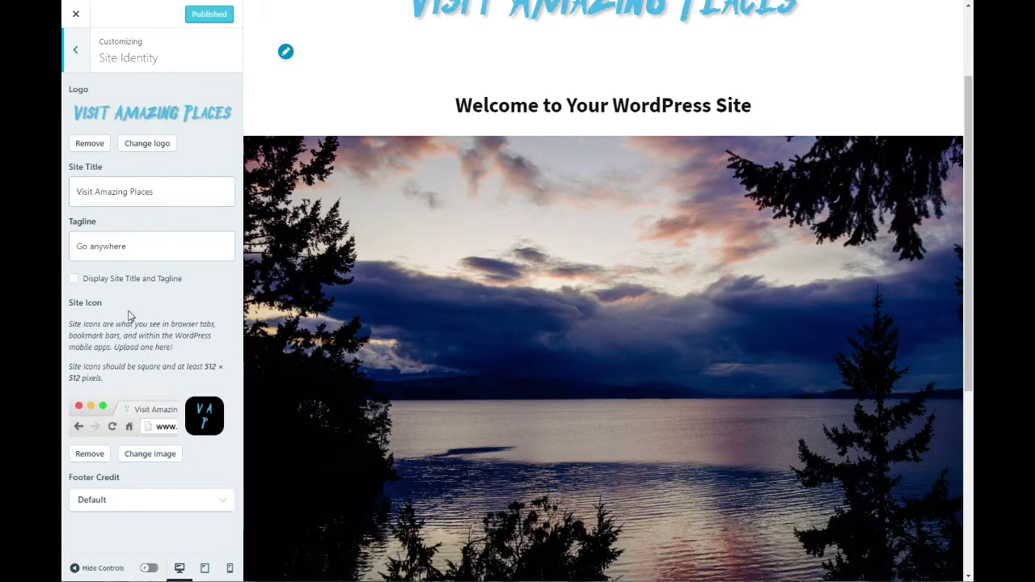
left_click(75, 49)
left_click(123, 224)
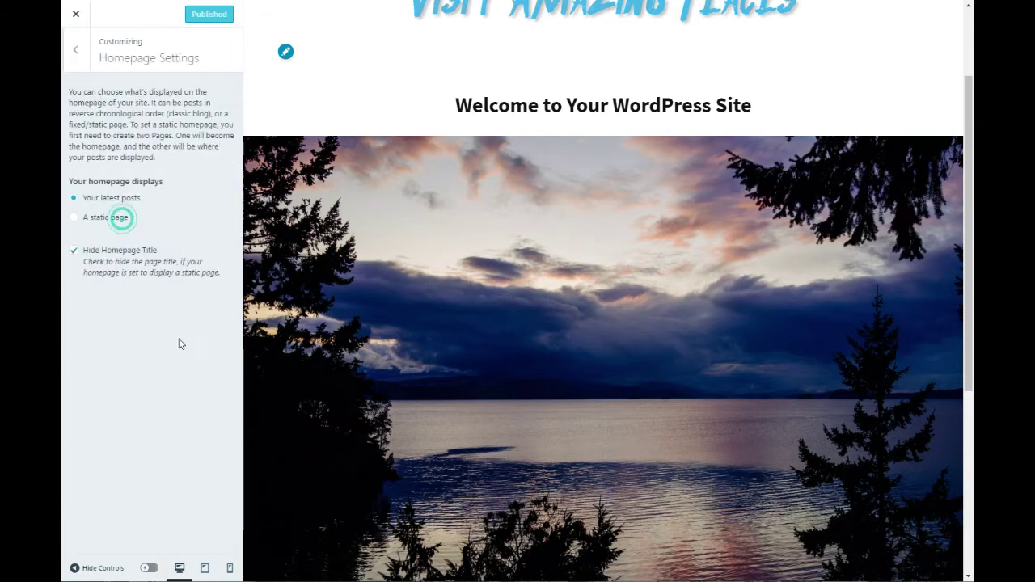
left_click(75, 49)
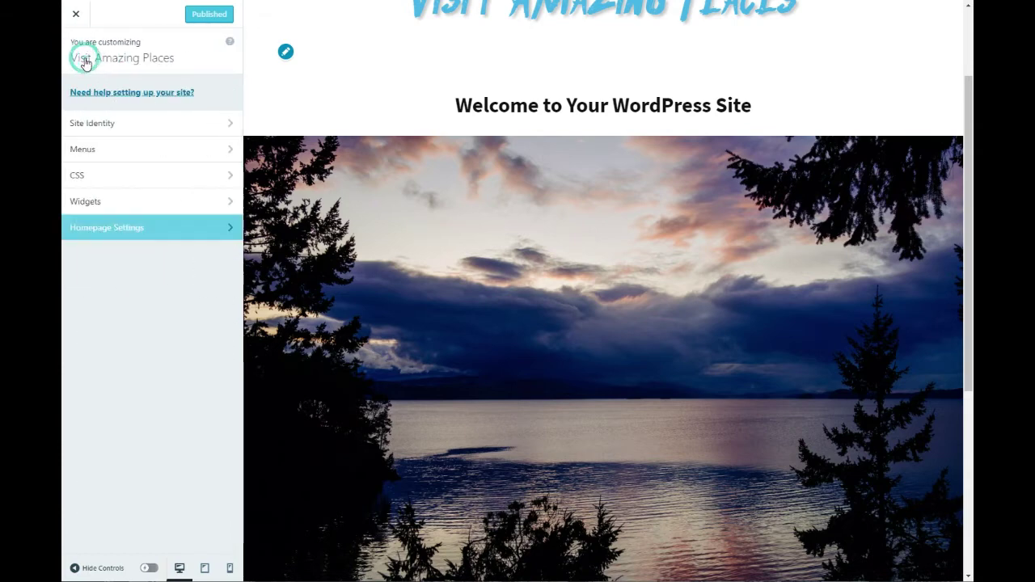
Make the homepage display a static page, choose #16 (no title) as the homepage, and publish the change.
left_click(99, 226)
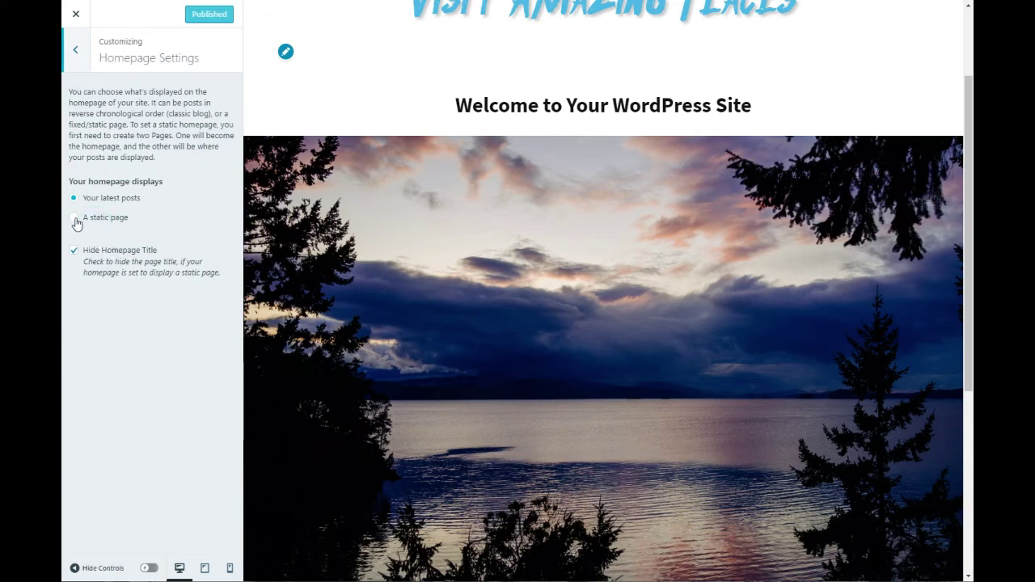
left_click(76, 218)
left_click(108, 268)
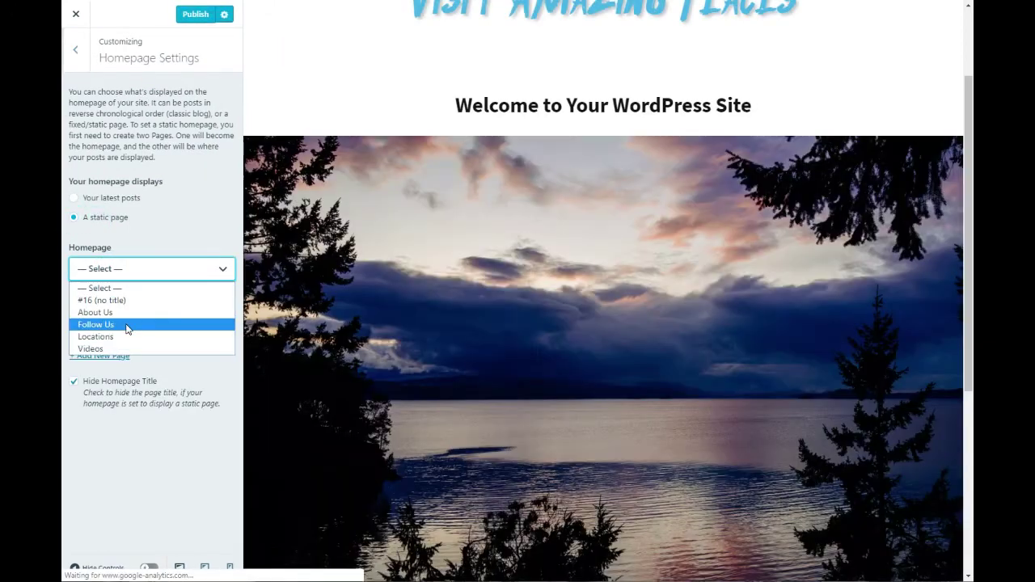
left_click(118, 300)
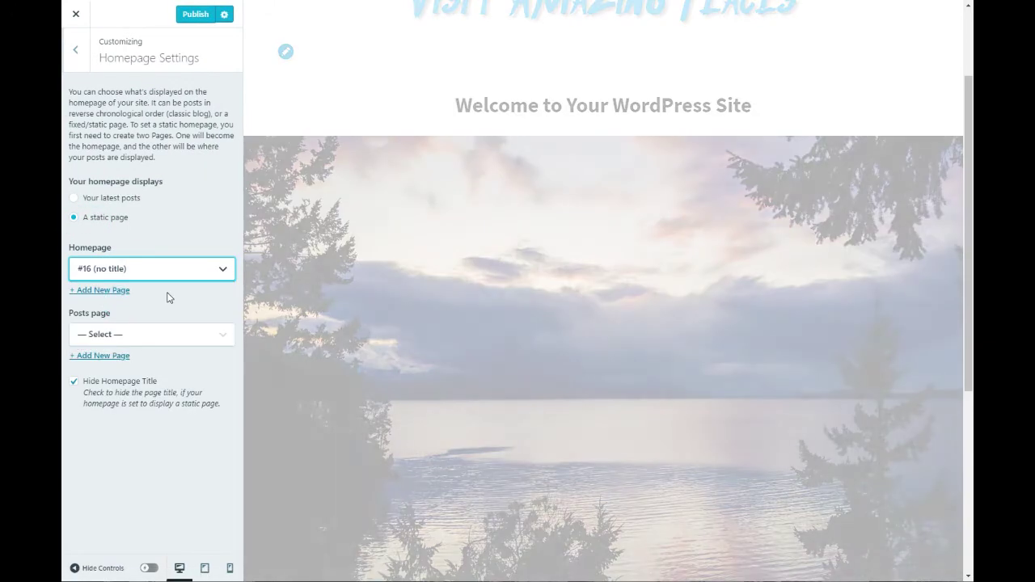
scroll(727, 297, "up", 2)
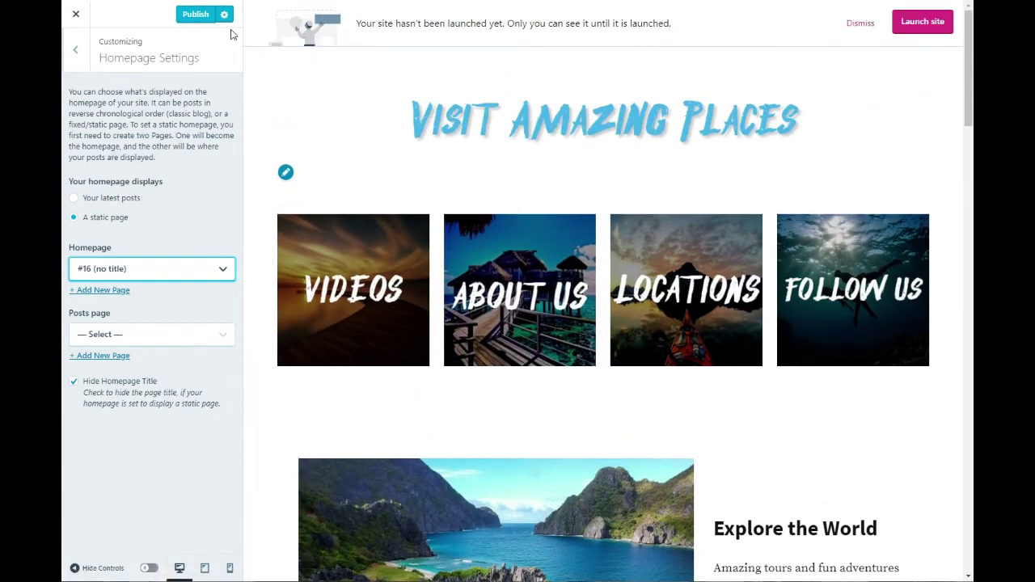
left_click(192, 17)
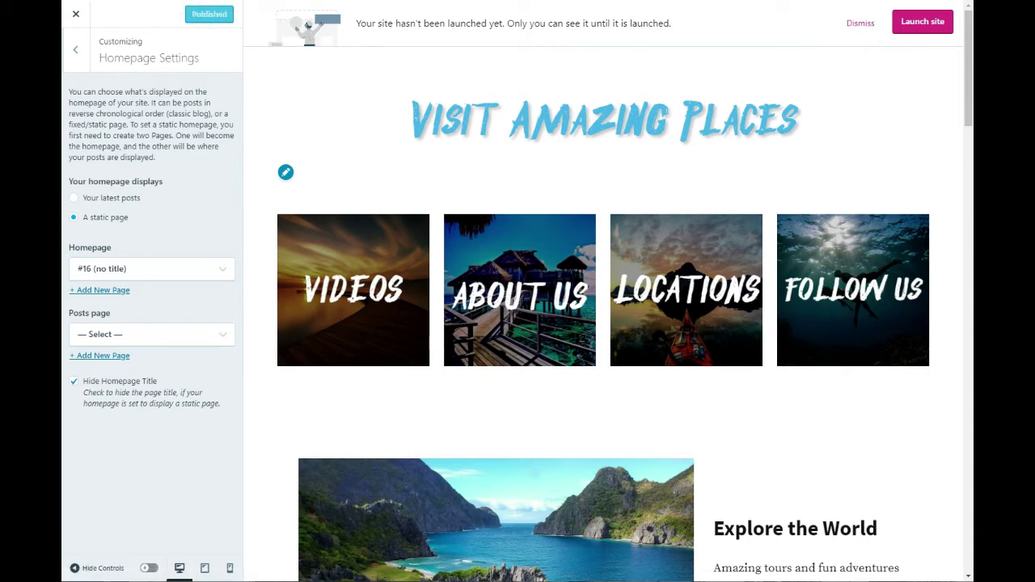
Open visitamazingplaces.wordpress.com in a new tab.
key("ctrl+t")
right_click(774, 0)
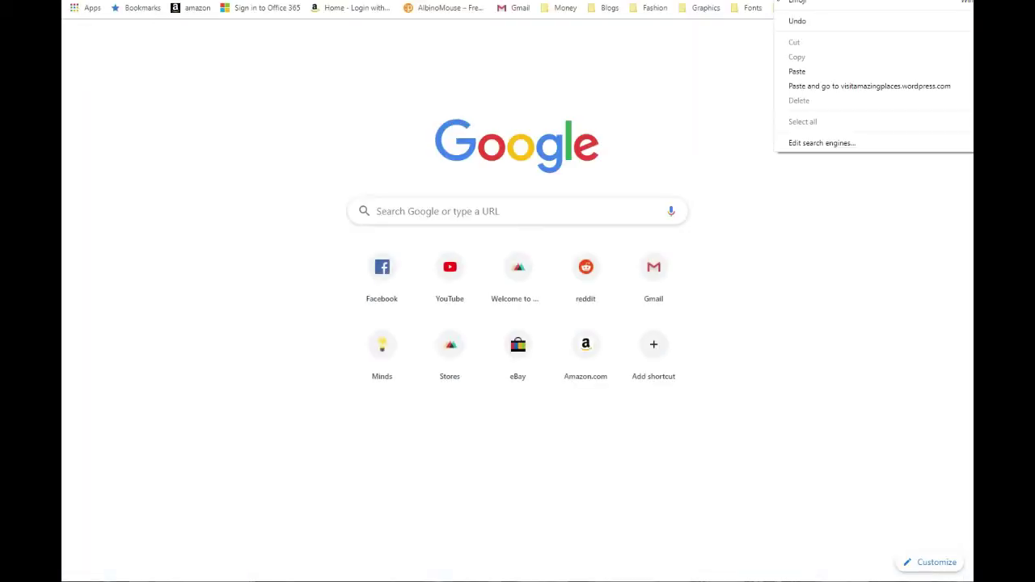
left_click(817, 73)
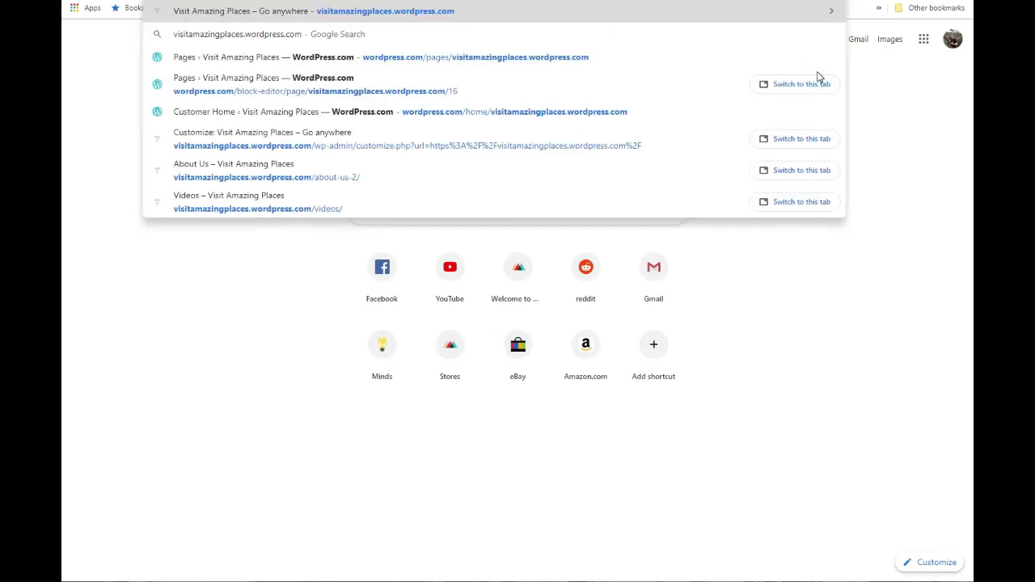
key("Return")
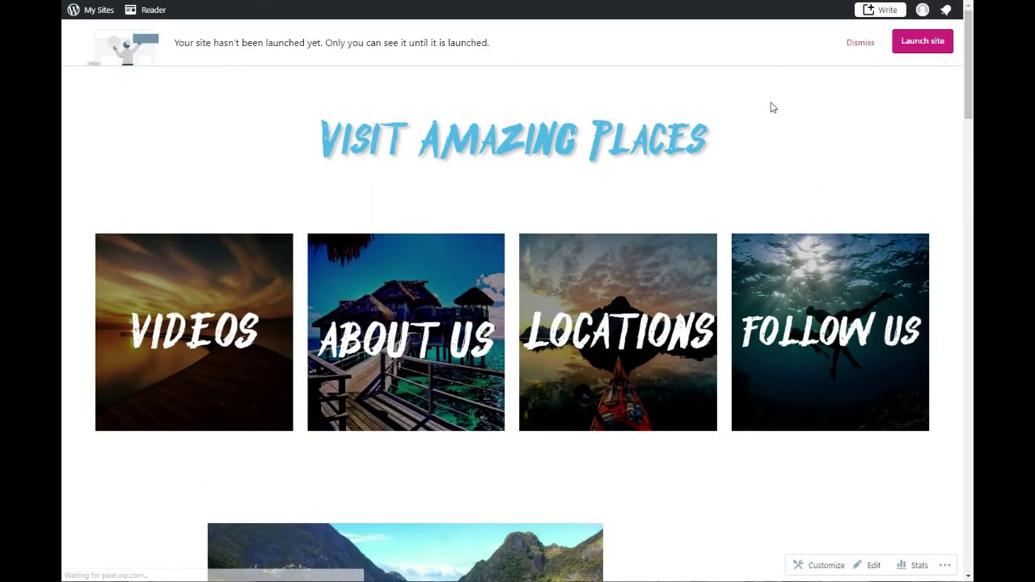
Look over the live homepage, from its linked images through the Explore the World and Discover Unlimited Beauty sections.
scroll(769, 105, "down", 5)
scroll(799, 383, "up", 5)
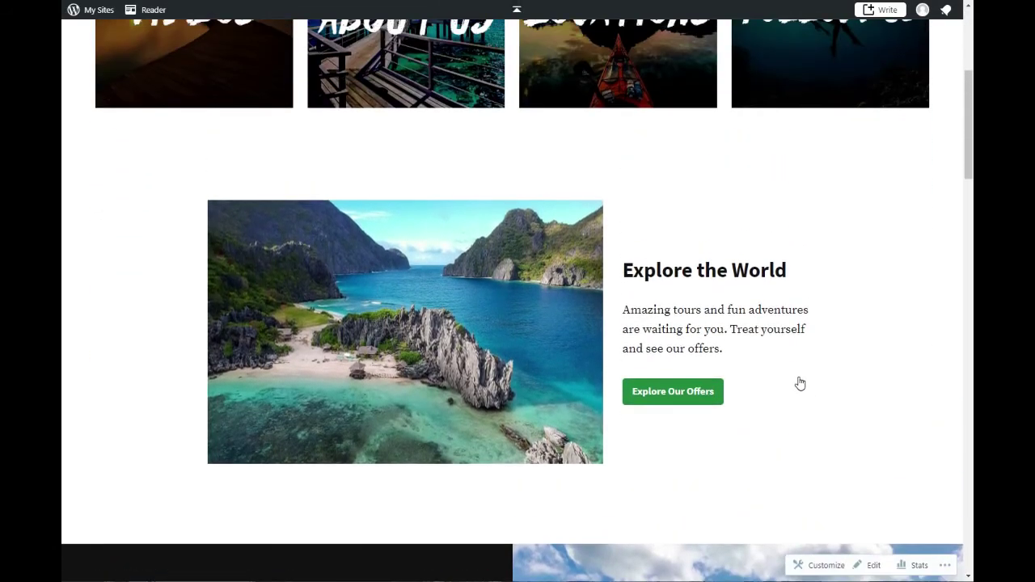
scroll(762, 348, "down", 2)
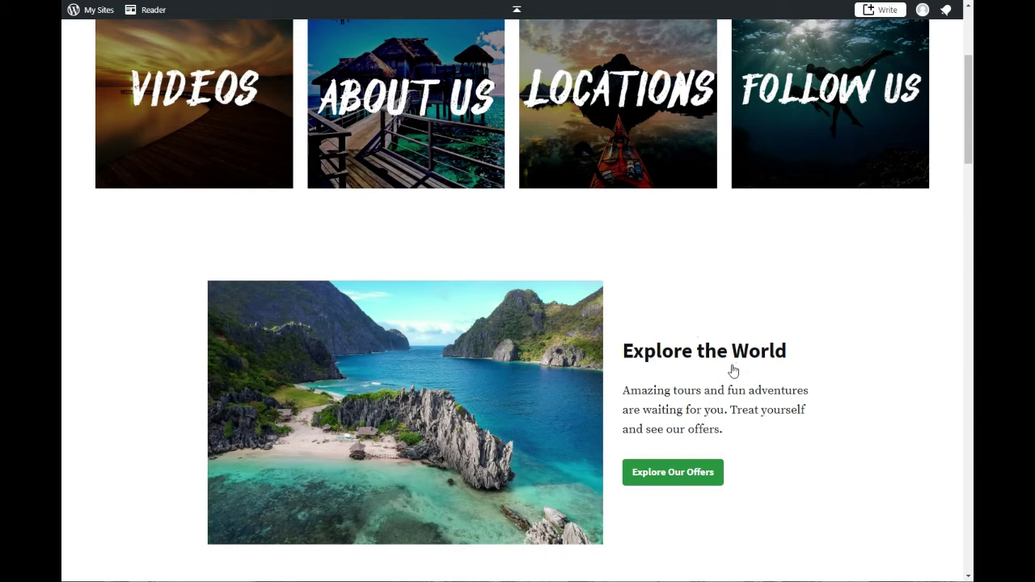
scroll(738, 343, "down", 4)
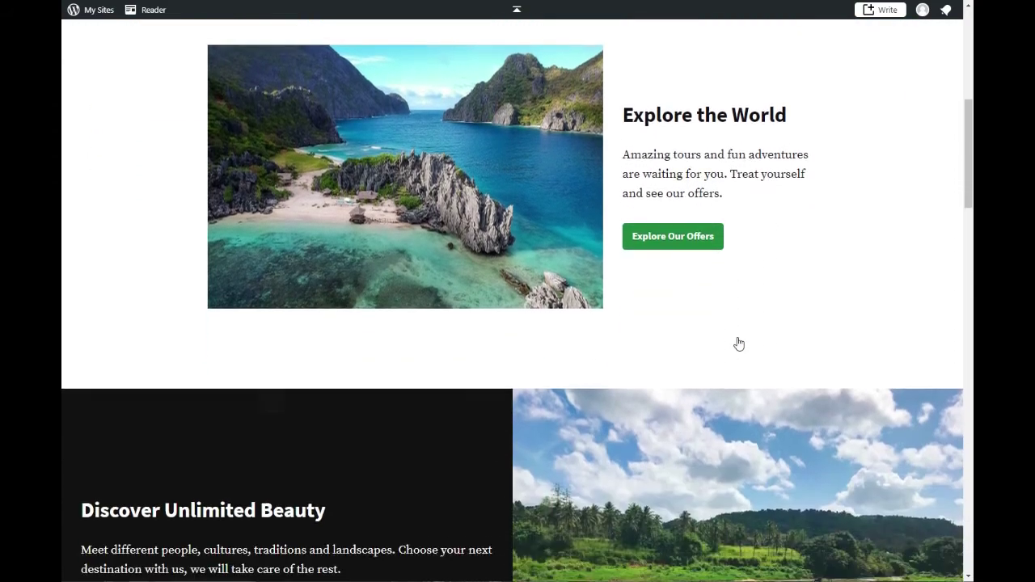
scroll(737, 342, "up", 2)
scroll(744, 338, "down", 3)
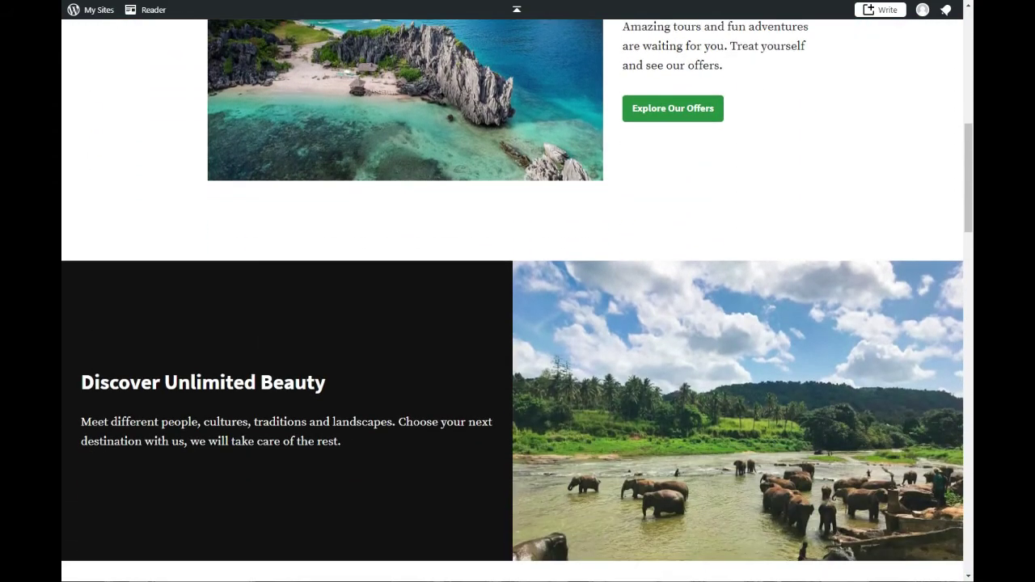
left_click_drag(967, 165, 969, 56)
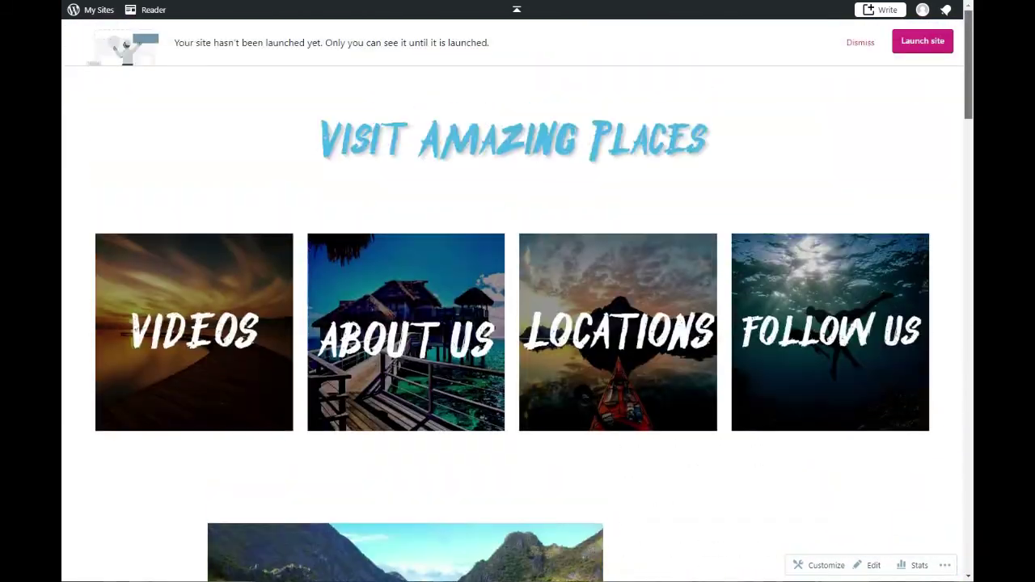
scroll(516, 9, "down", 2)
scroll(516, 8, "up", 1)
scroll(516, 9, "down", 2)
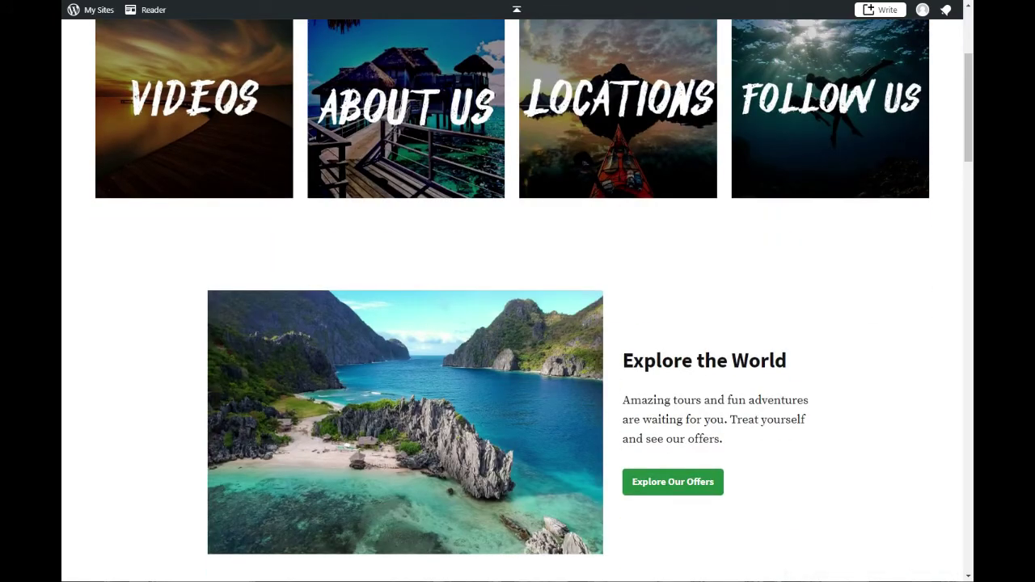
Return to the site's Pages list and open the untitled homepage for editing.
left_click(396, 2)
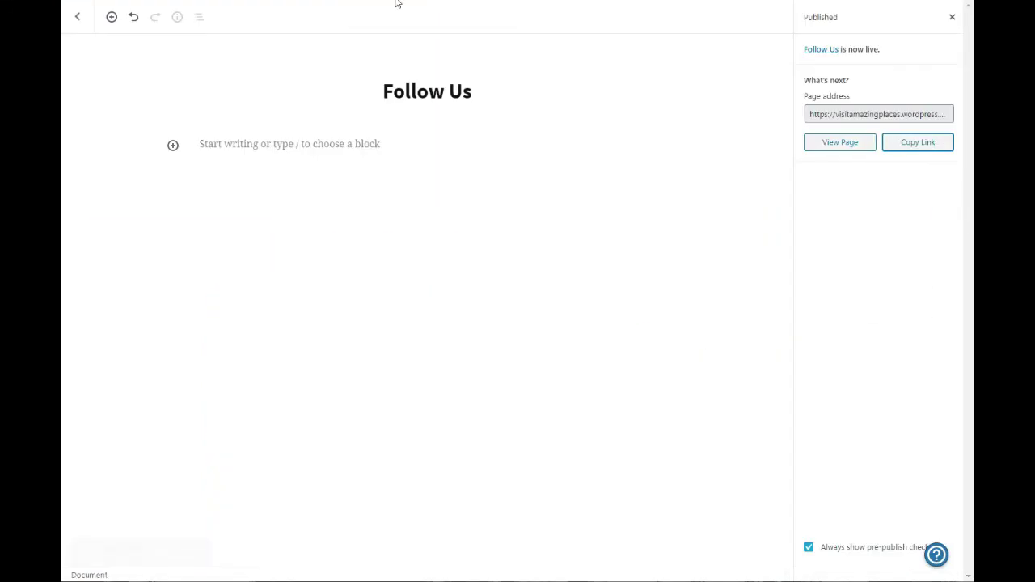
left_click(306, 3)
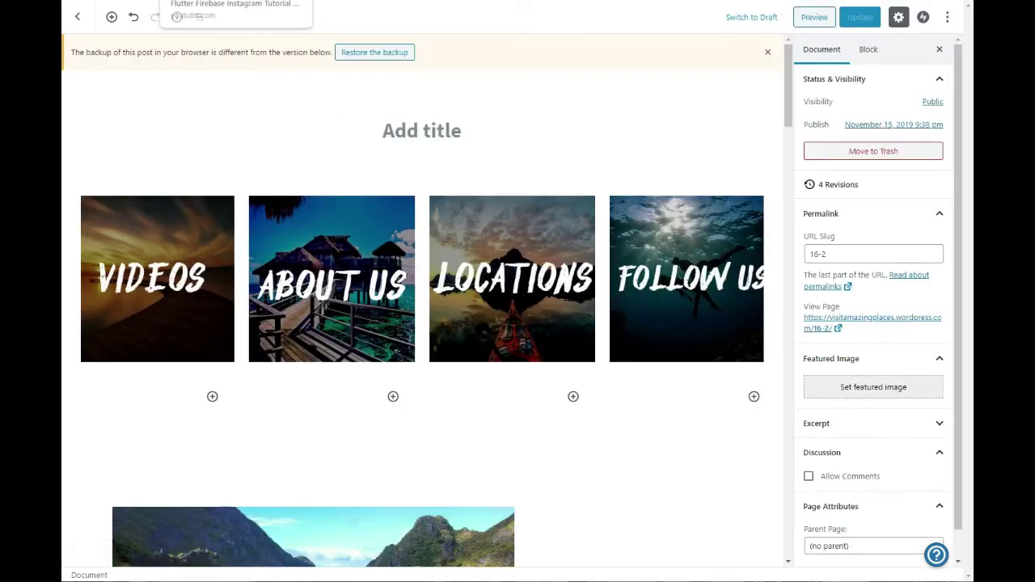
left_click(77, 16)
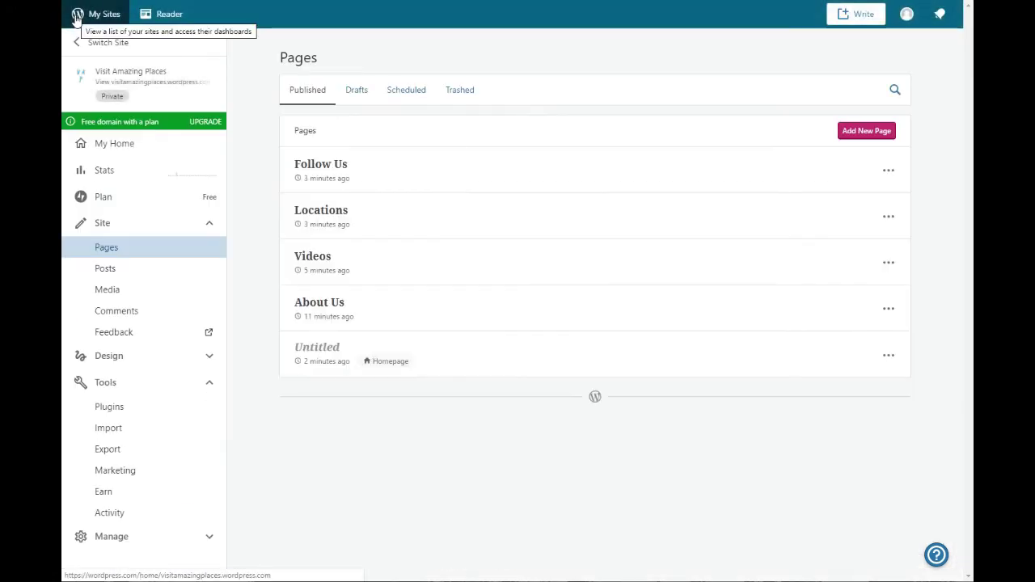
left_click(333, 351)
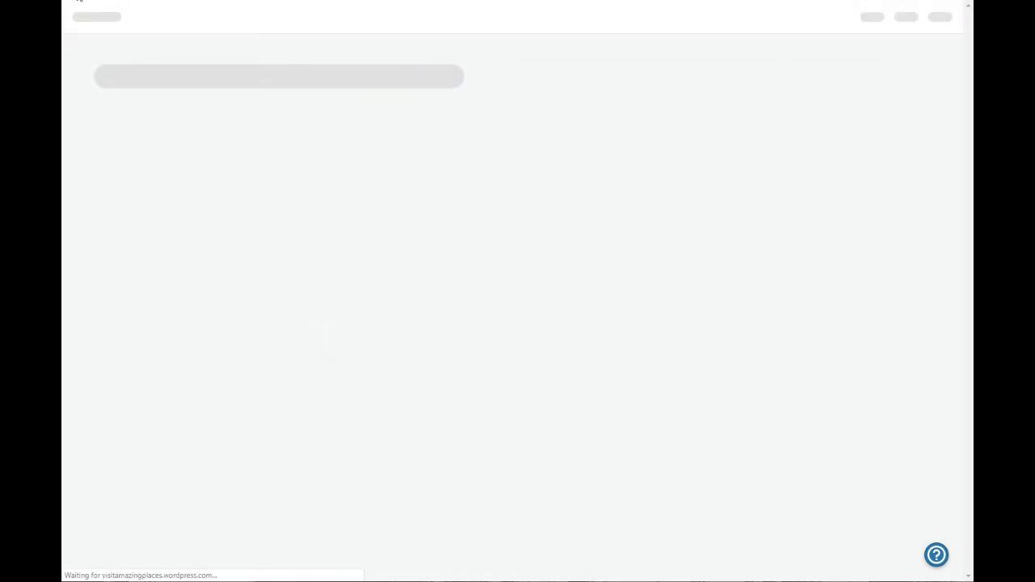
left_click(78, 2)
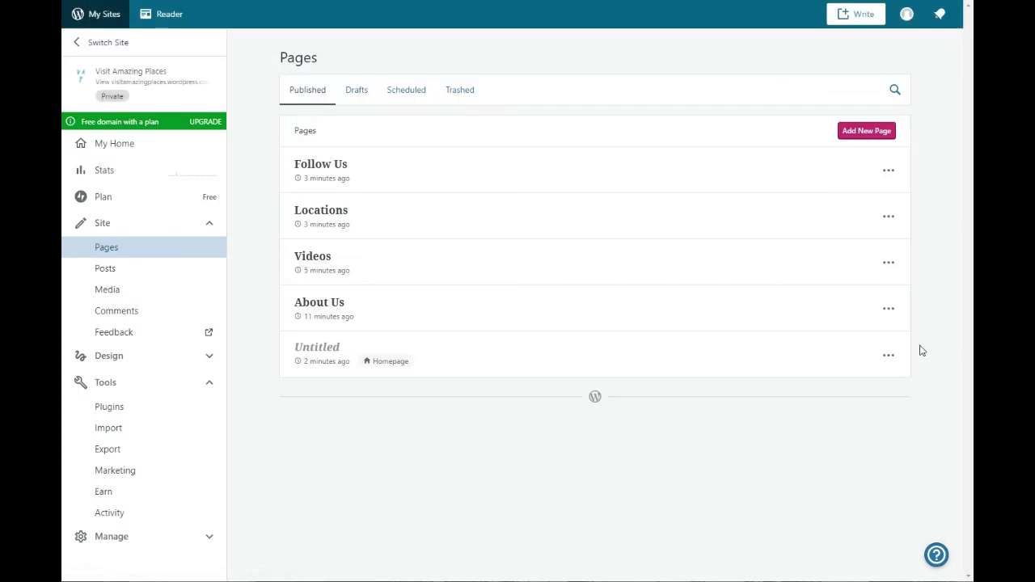
left_click(888, 355)
left_click(832, 389)
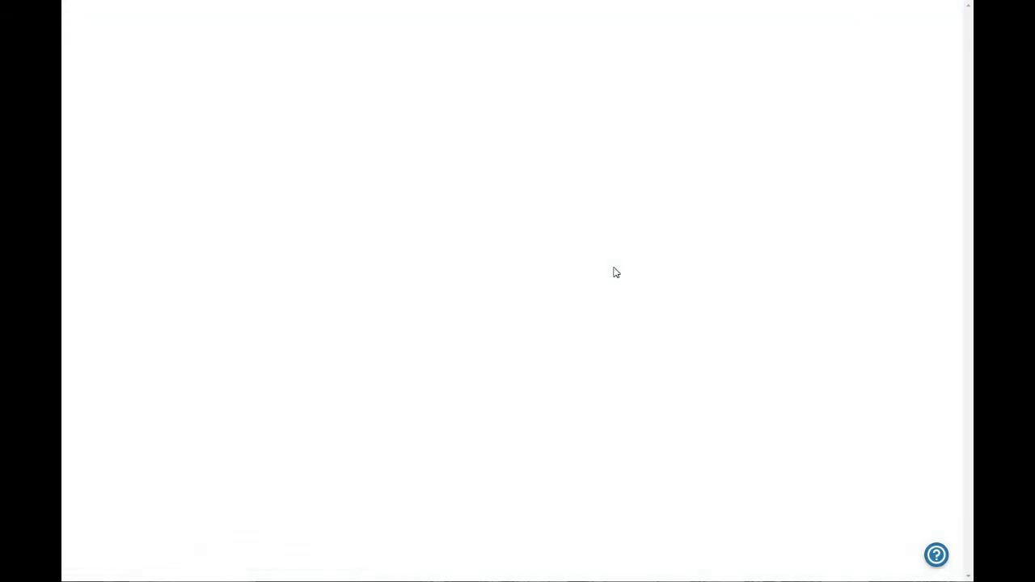
Try the title Home on the untitled homepage, clear it, and reopen the page from the Pages list.
left_click(428, 91)
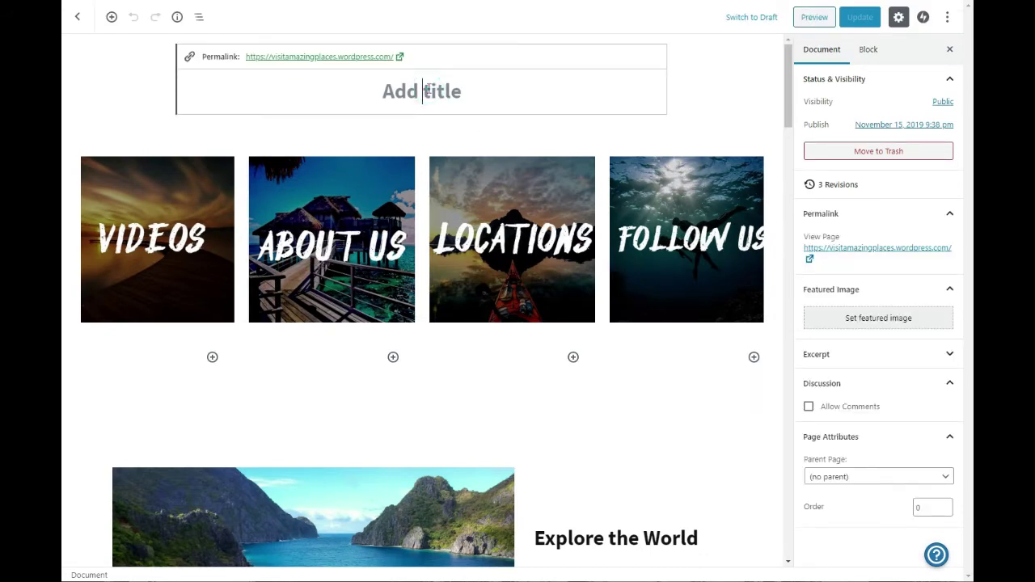
type("Home")
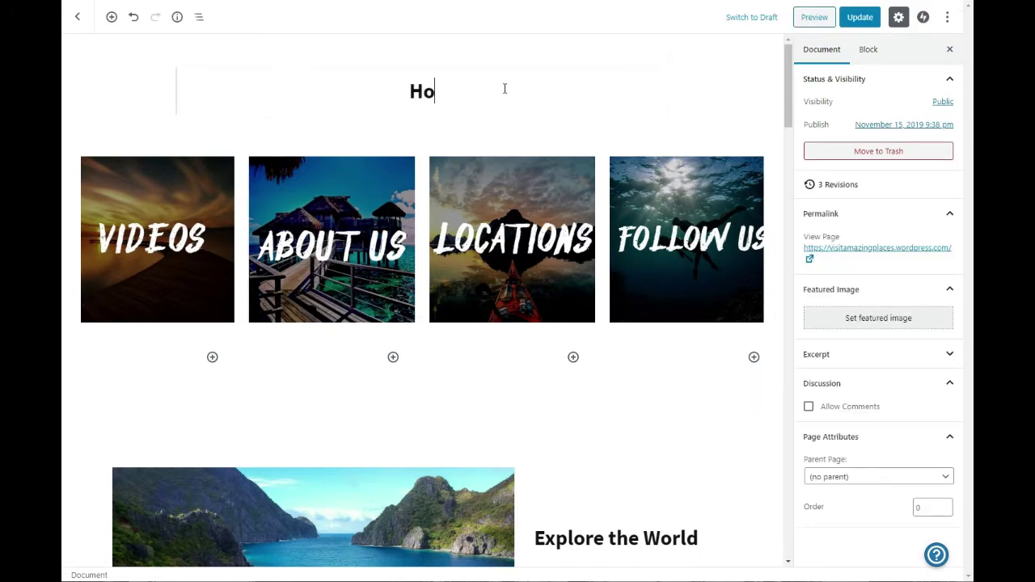
key("BackSpace")
key("BackSpace")
key("BackSpace")
key("BackSpace")
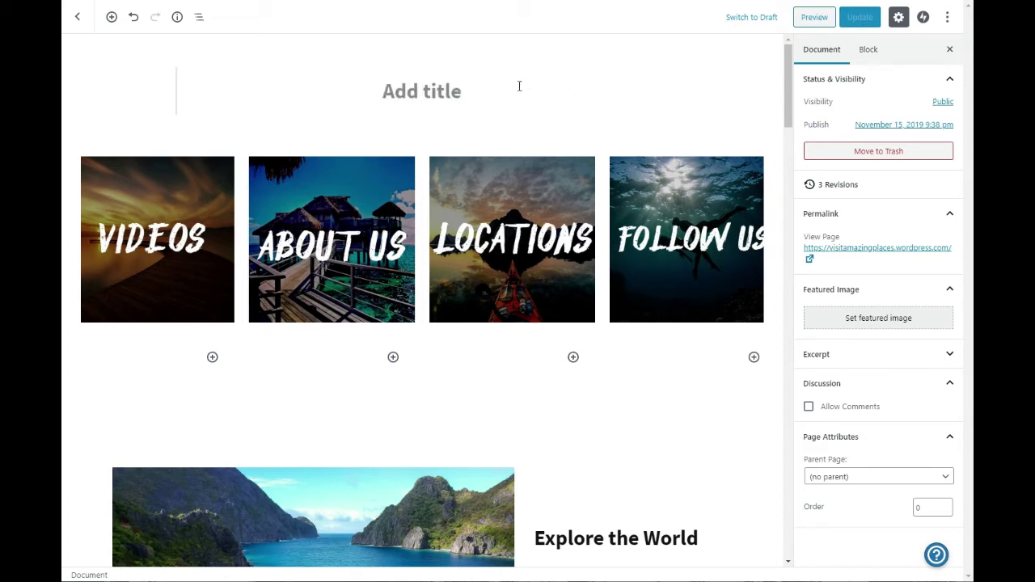
left_click(77, 17)
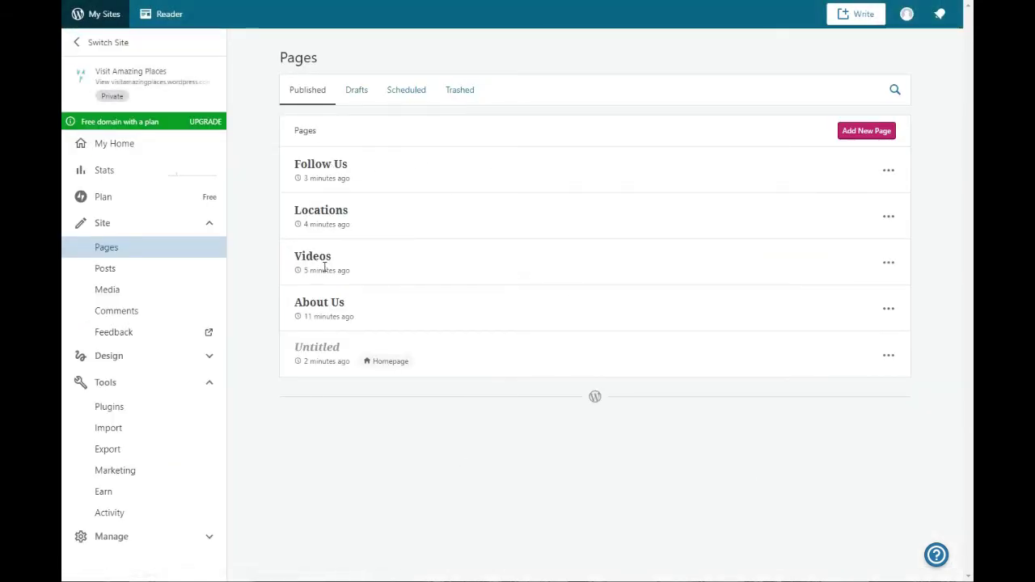
left_click(886, 358)
left_click(805, 389)
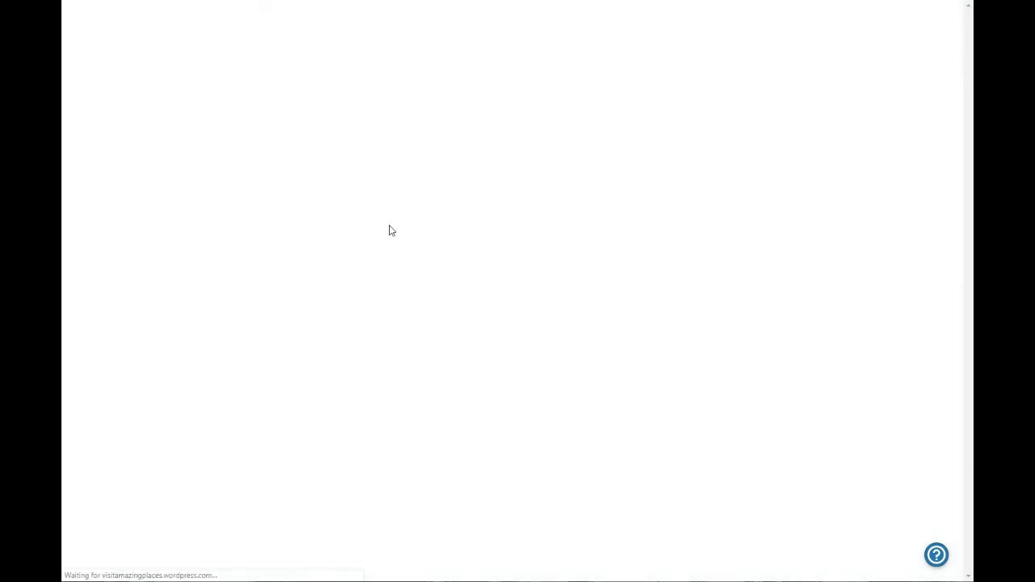
Replace the island image beside Explore the World with the Let's Go image from the media library.
scroll(539, 415, "down", 3)
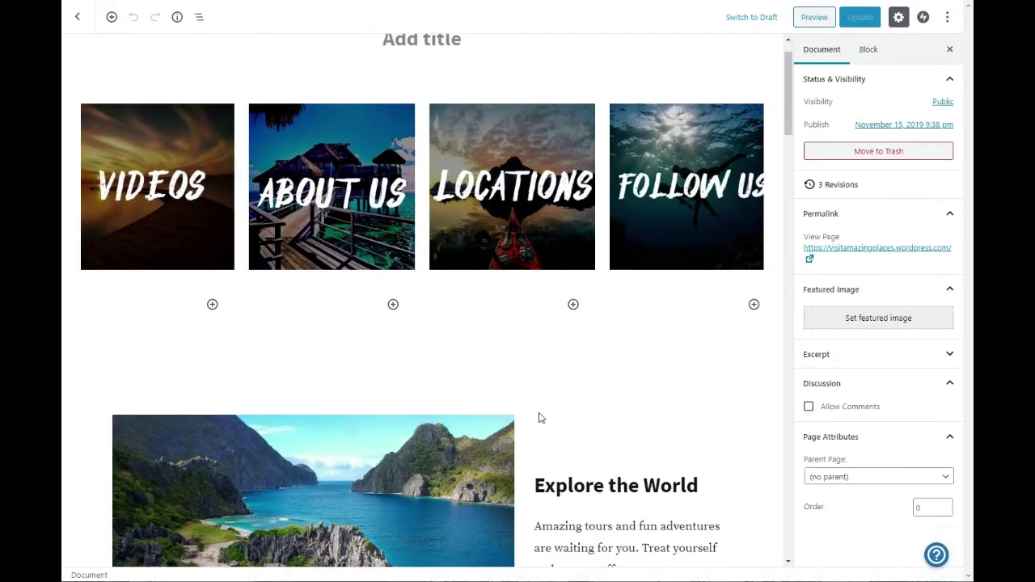
left_click(315, 373)
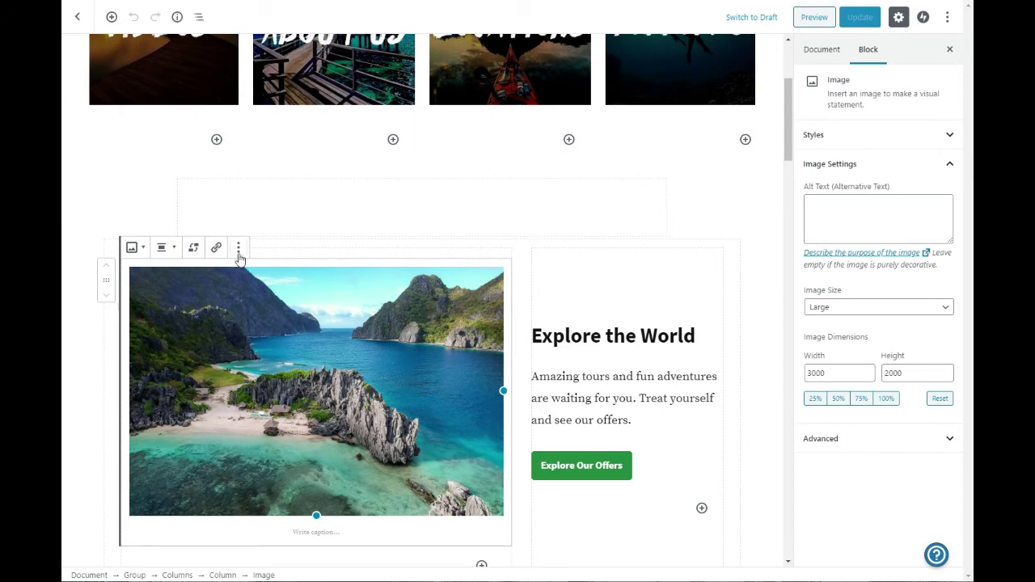
left_click(193, 248)
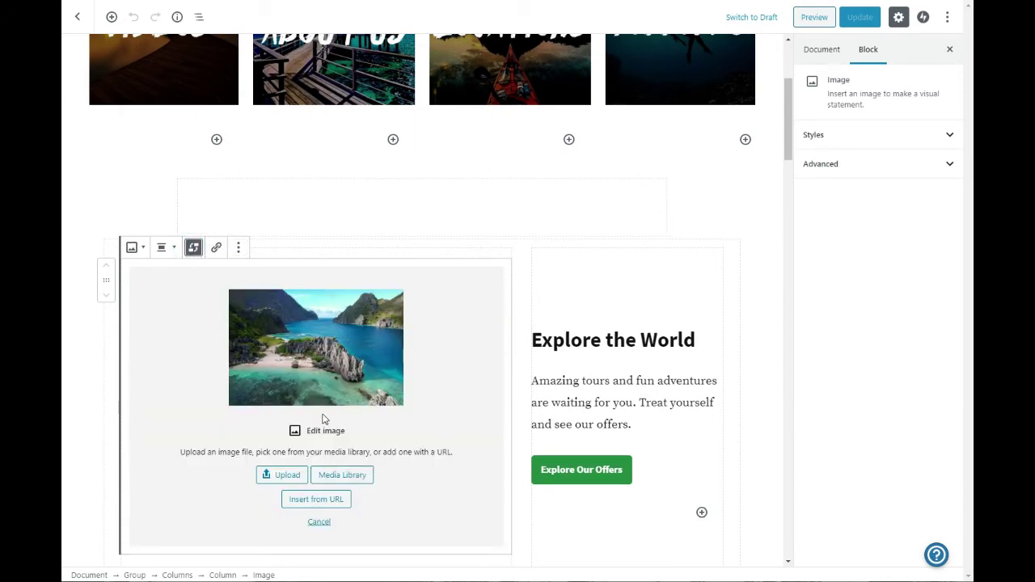
left_click(343, 476)
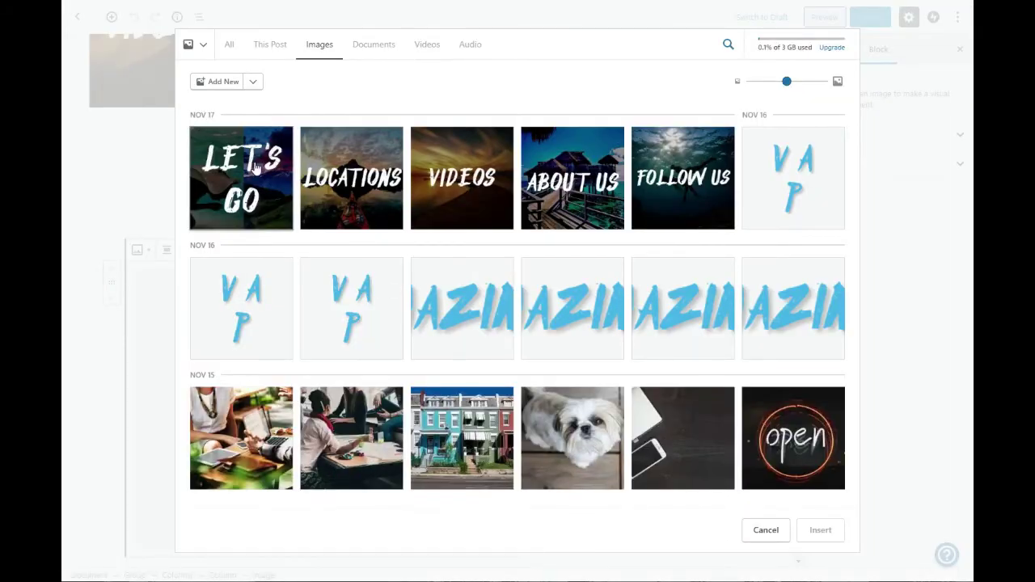
left_click(820, 530)
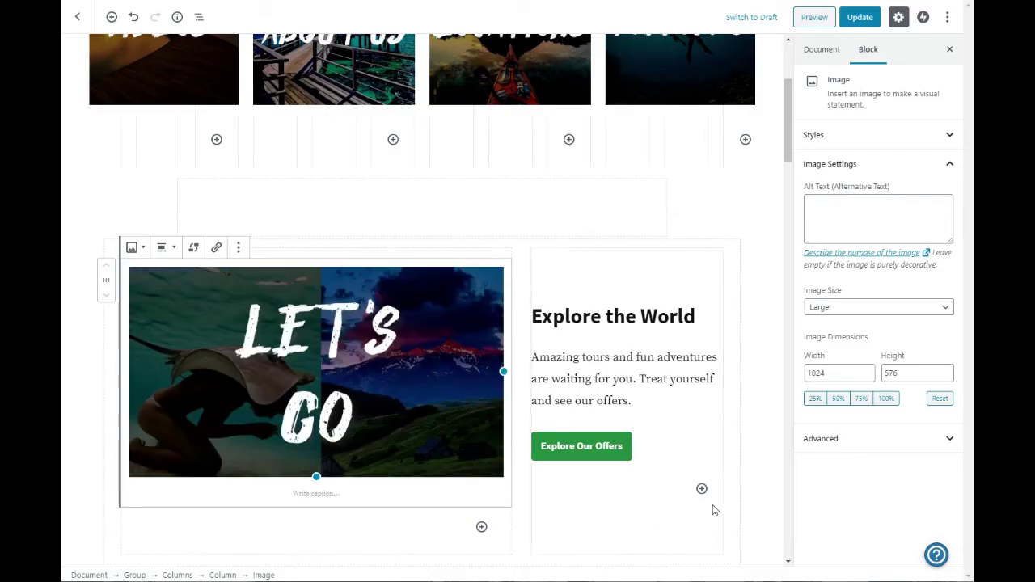
Check the Explore Our Offers button's link and get the Locations page's address through the Locations image's link.
left_click(665, 340)
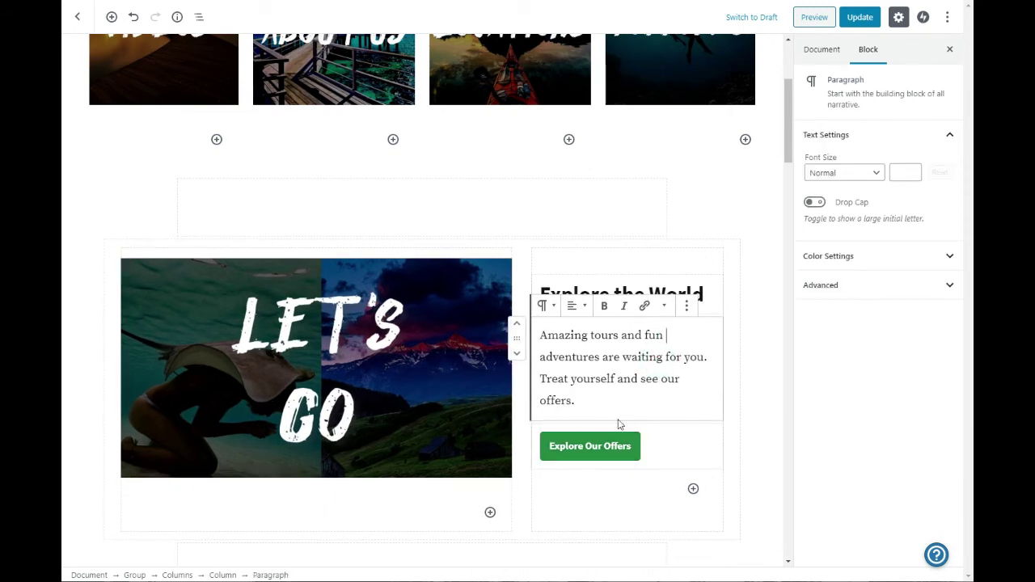
left_click(608, 451)
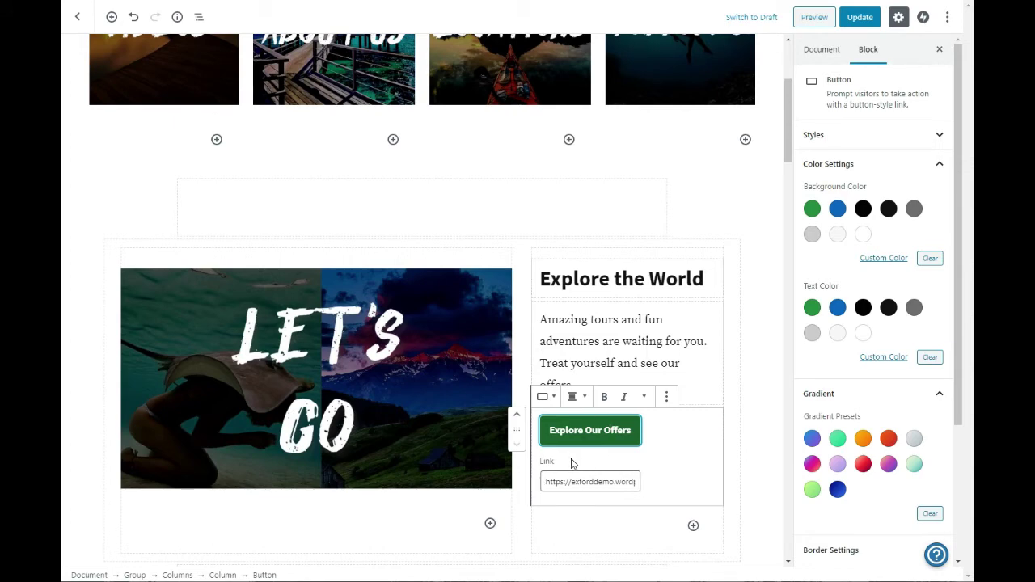
scroll(575, 231, "up", 1)
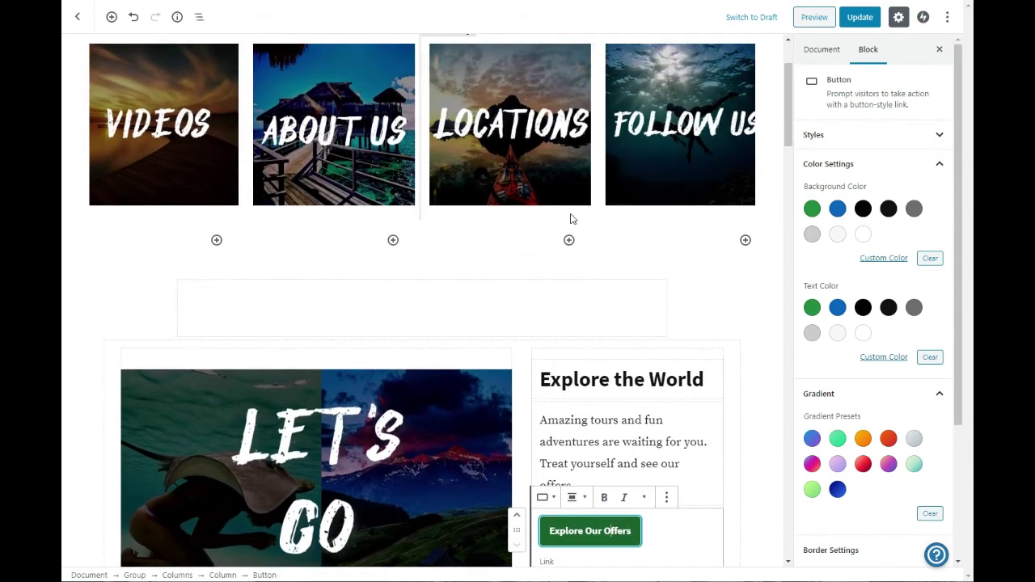
left_click(512, 78)
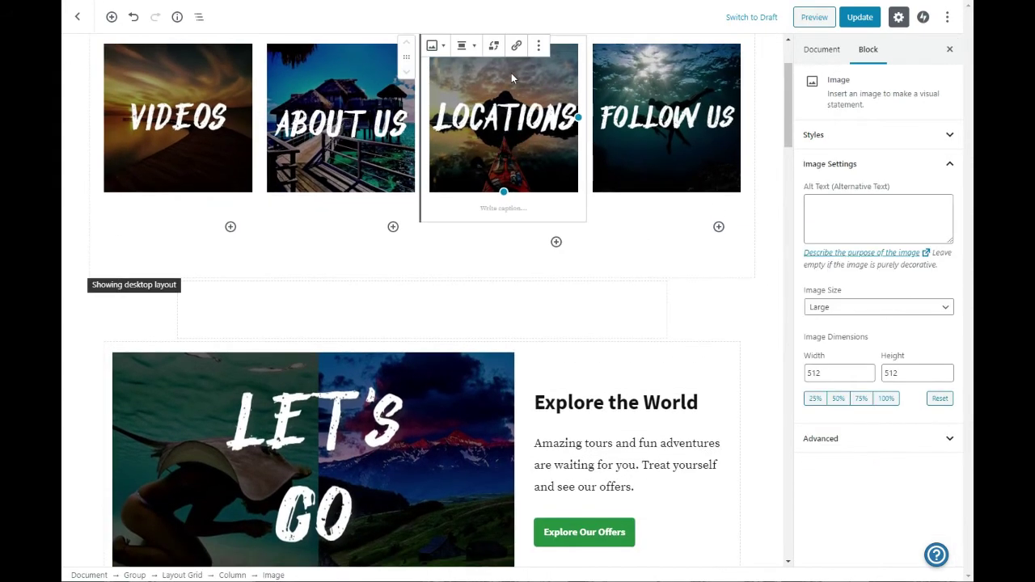
left_click(516, 47)
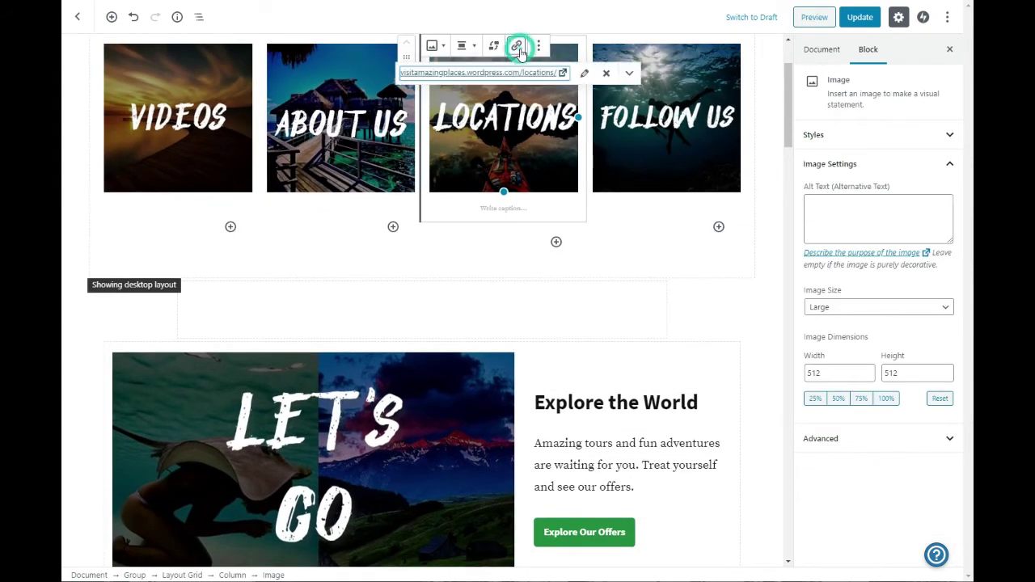
left_click(558, 73)
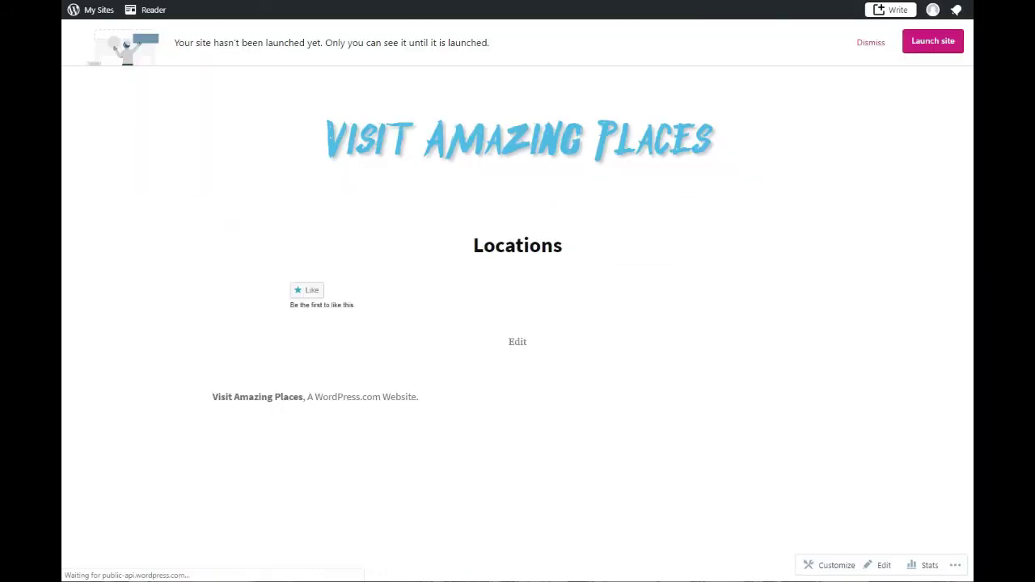
key("ctrl+w")
scroll(593, 418, "down", 3)
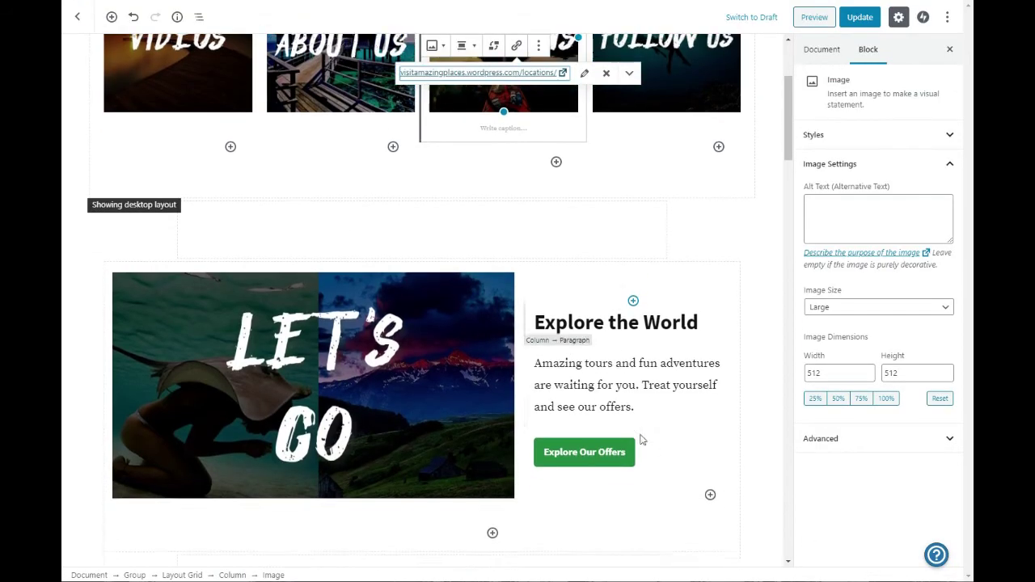
left_click(593, 418)
triple_click(601, 461)
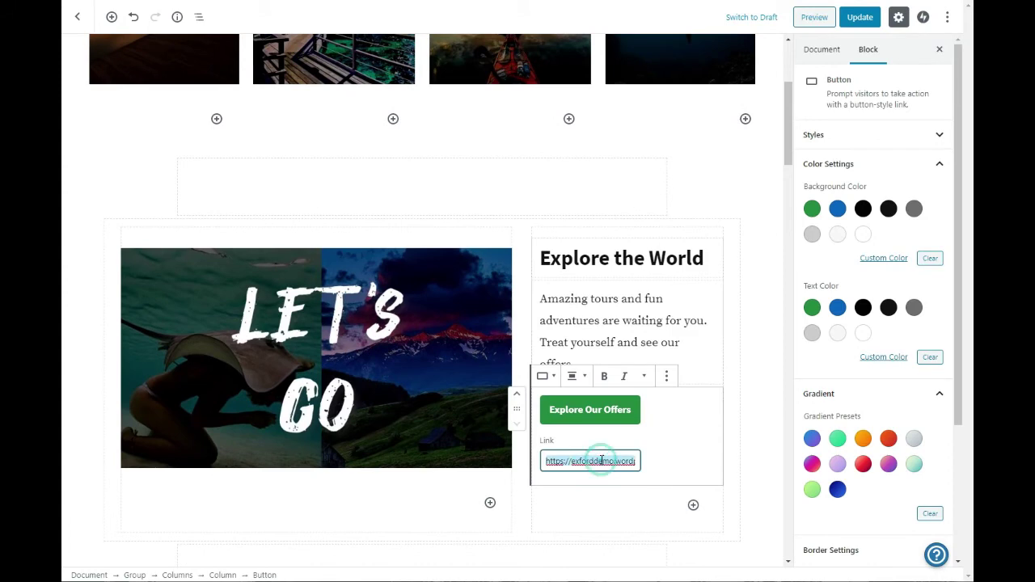
type("https://visitamazingplaces.wordpress.com/locations/")
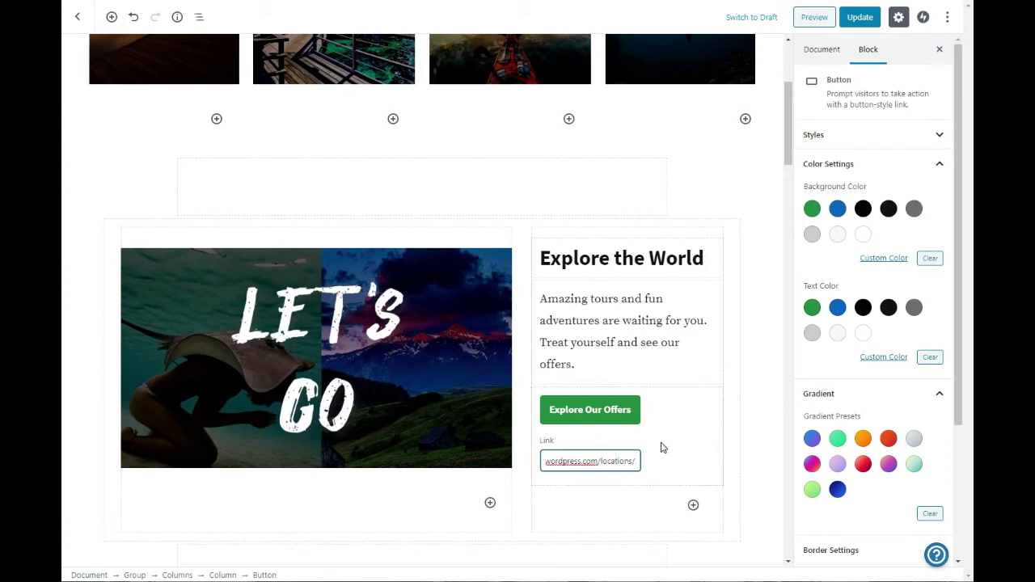
left_click(662, 444)
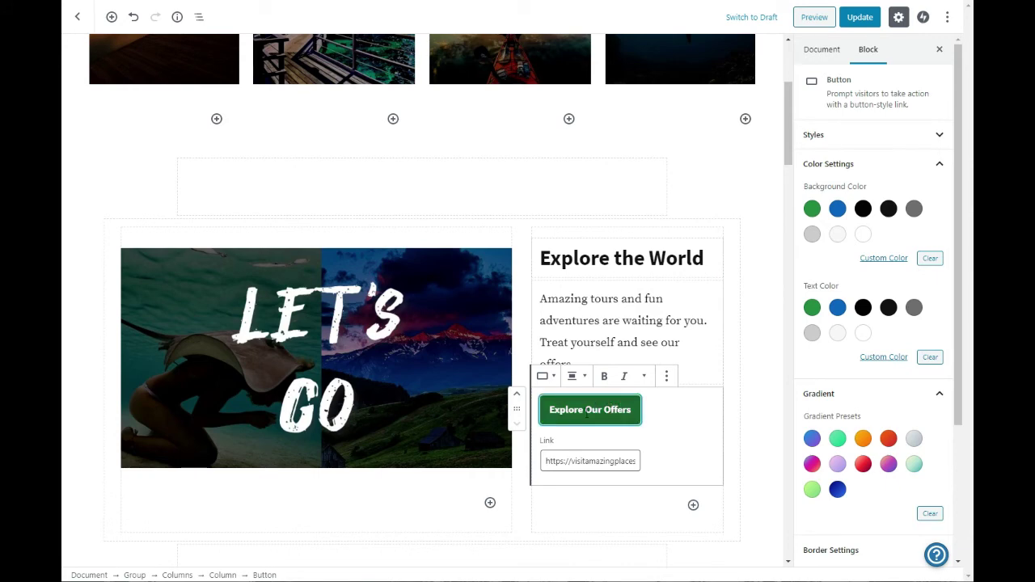
Replace the Explore the World heading beside the Let's Go image with the text Let's Go Somewhere.
left_click(632, 320)
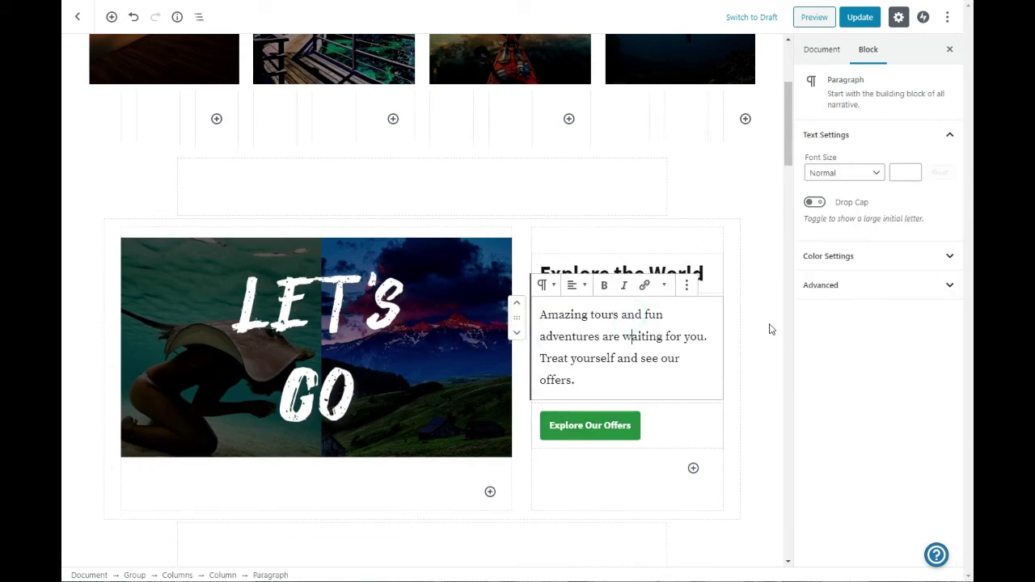
left_click(667, 273)
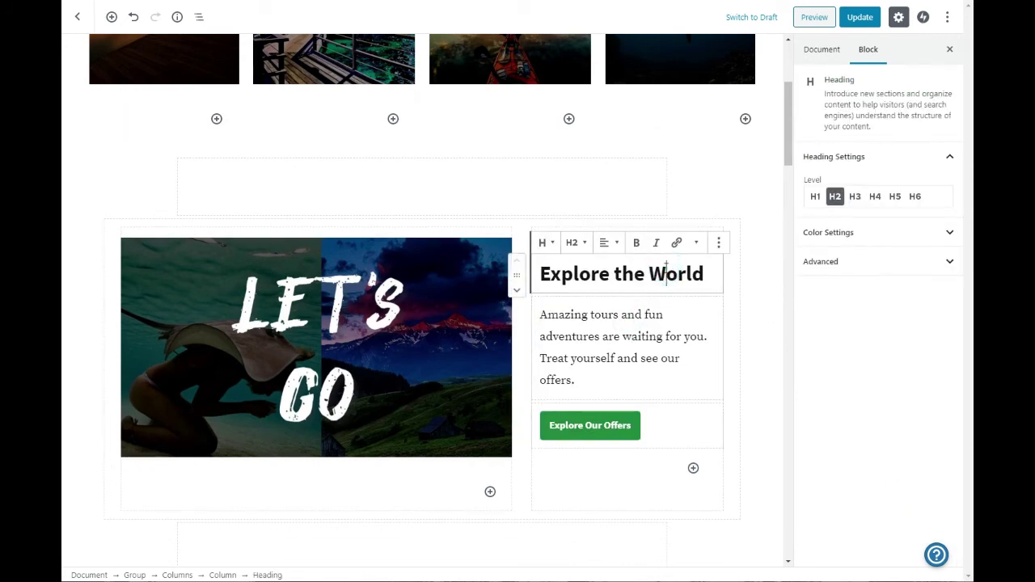
left_click_drag(706, 276, 553, 274)
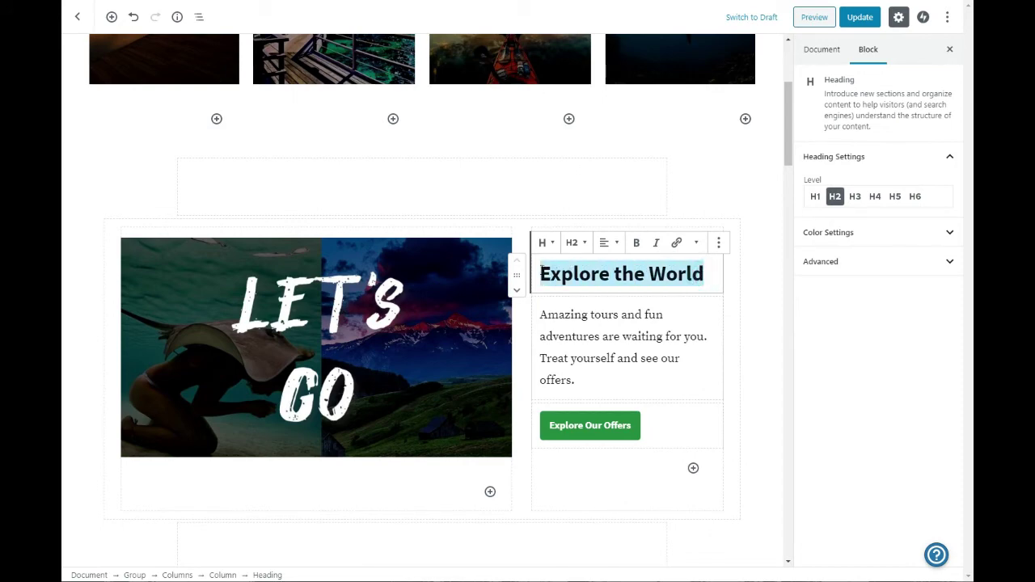
type("Let")
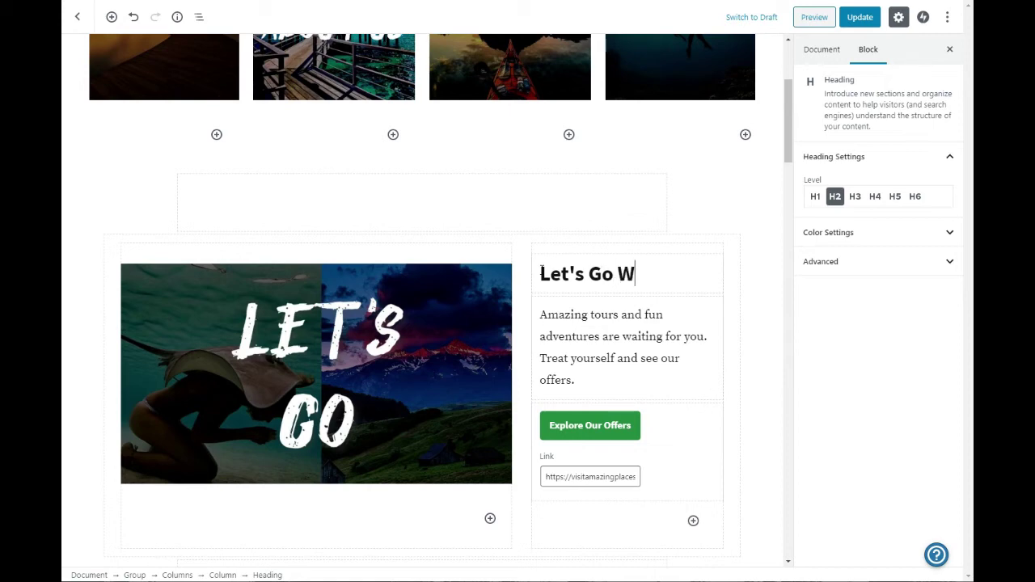
type("'s Go Somewher")
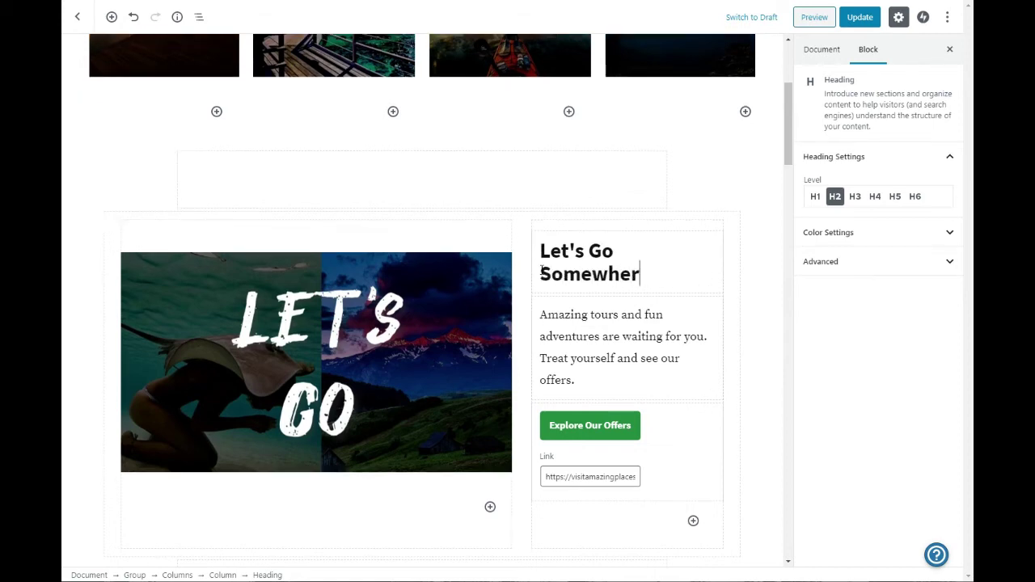
type("e")
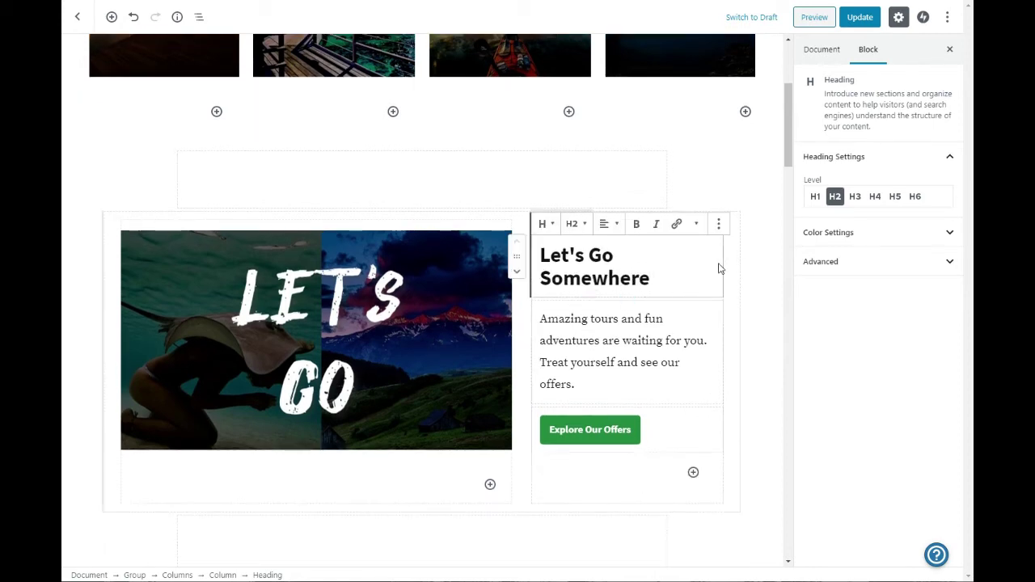
Center the Let's Go Somewhere heading, comparing it with left alignment before keeping it centered.
left_click(622, 341)
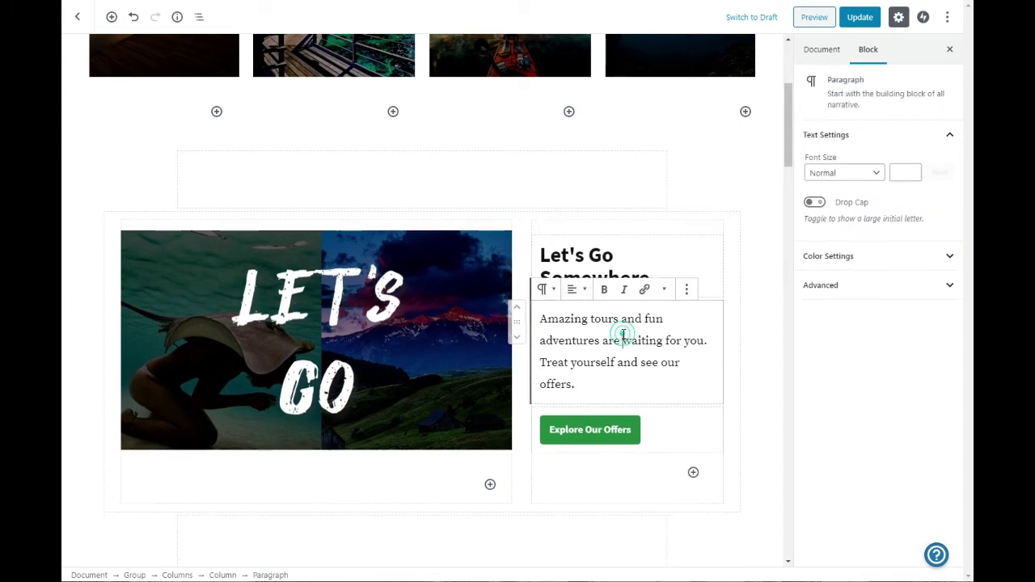
left_click(655, 272)
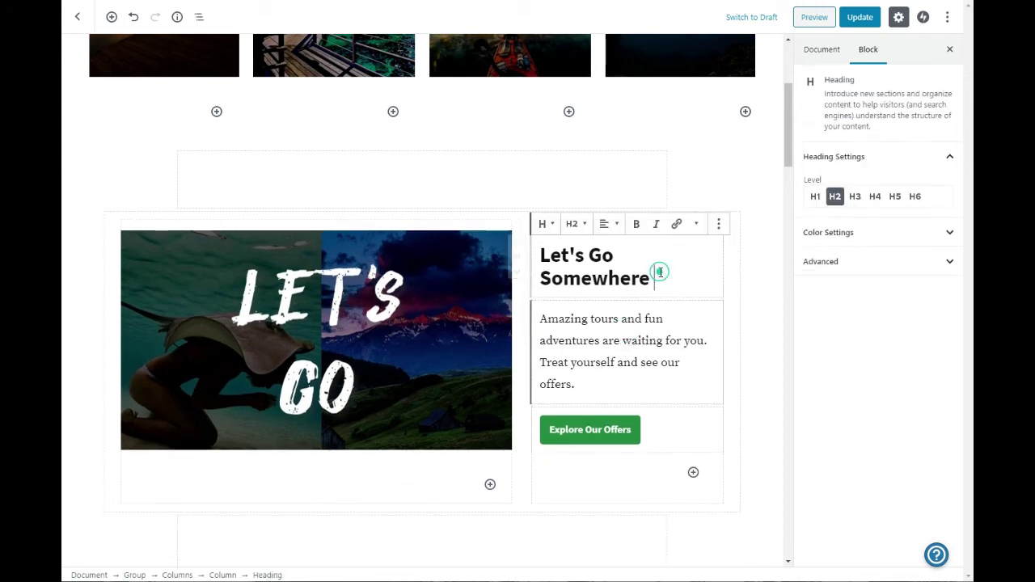
left_click(603, 230)
left_click(590, 166)
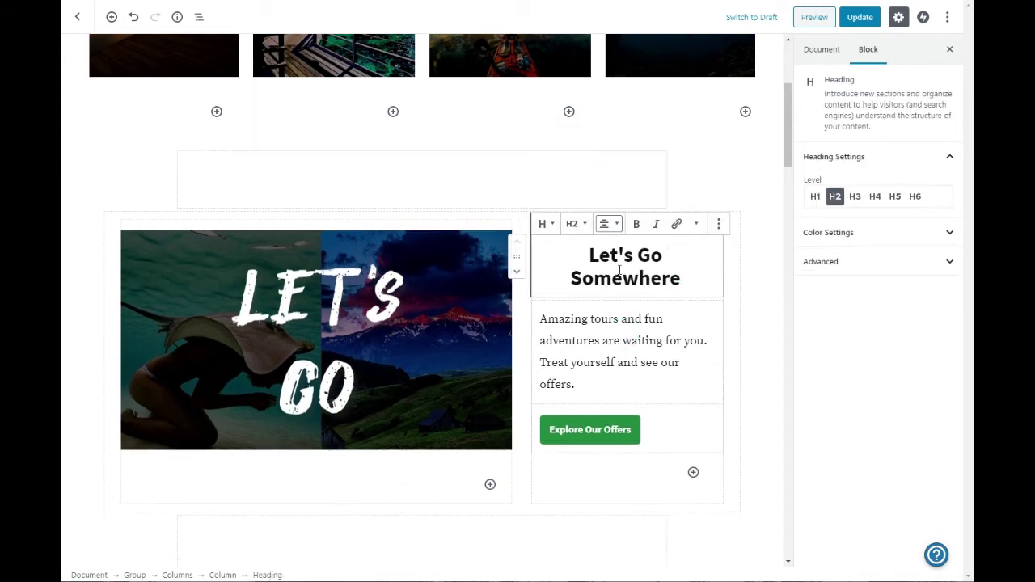
left_click(608, 224)
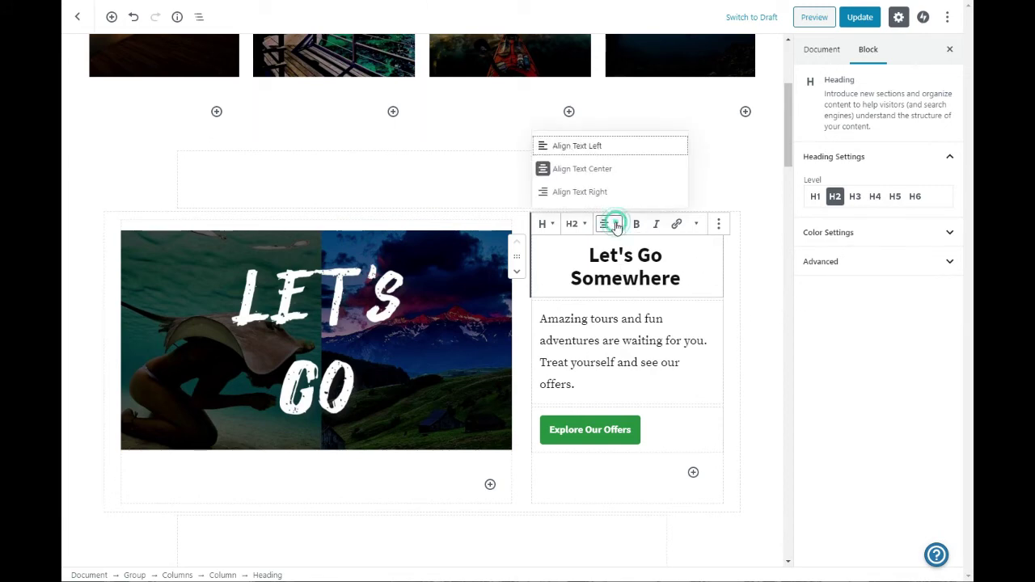
left_click(585, 146)
left_click(608, 224)
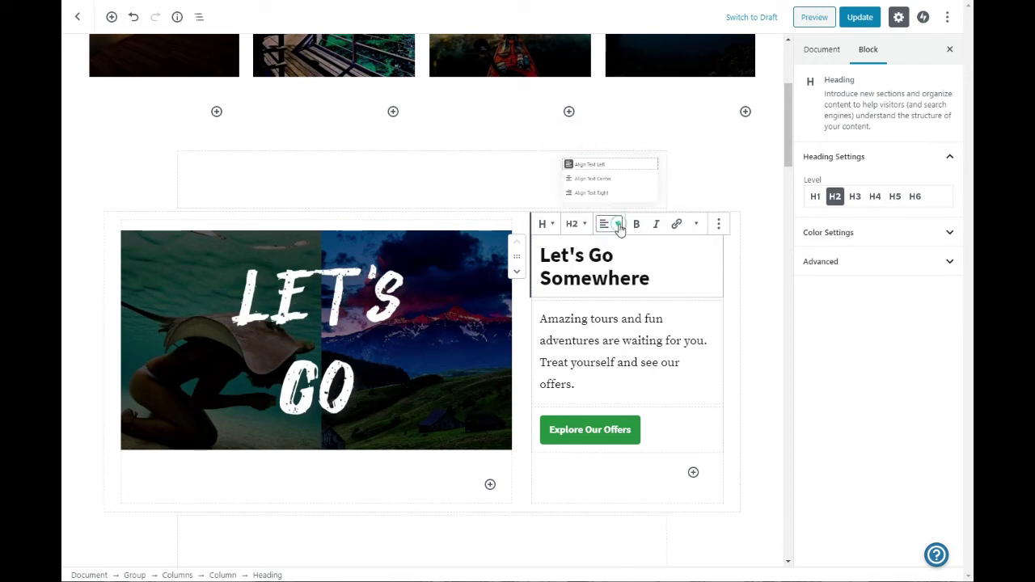
left_click(588, 167)
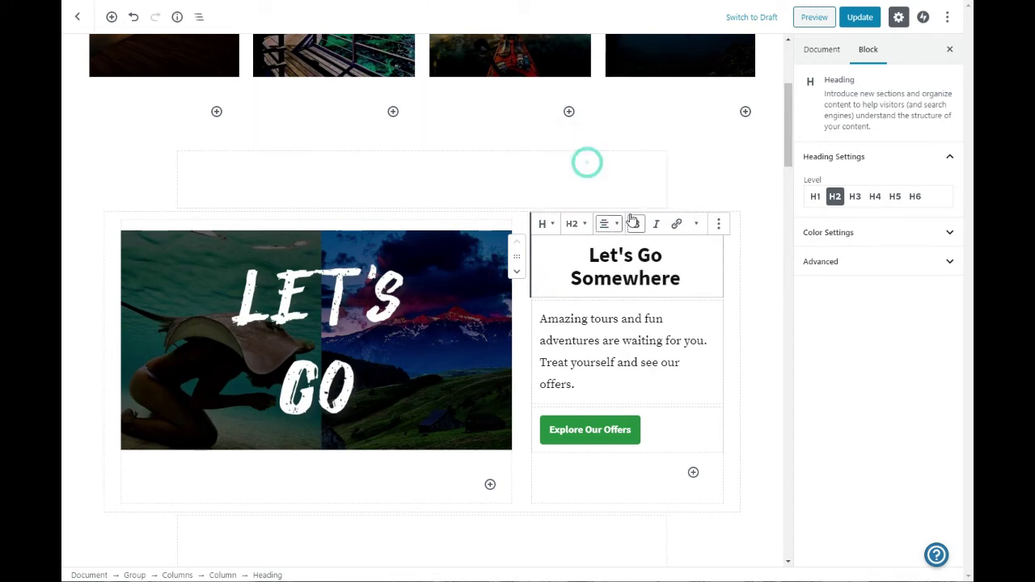
left_click(696, 224)
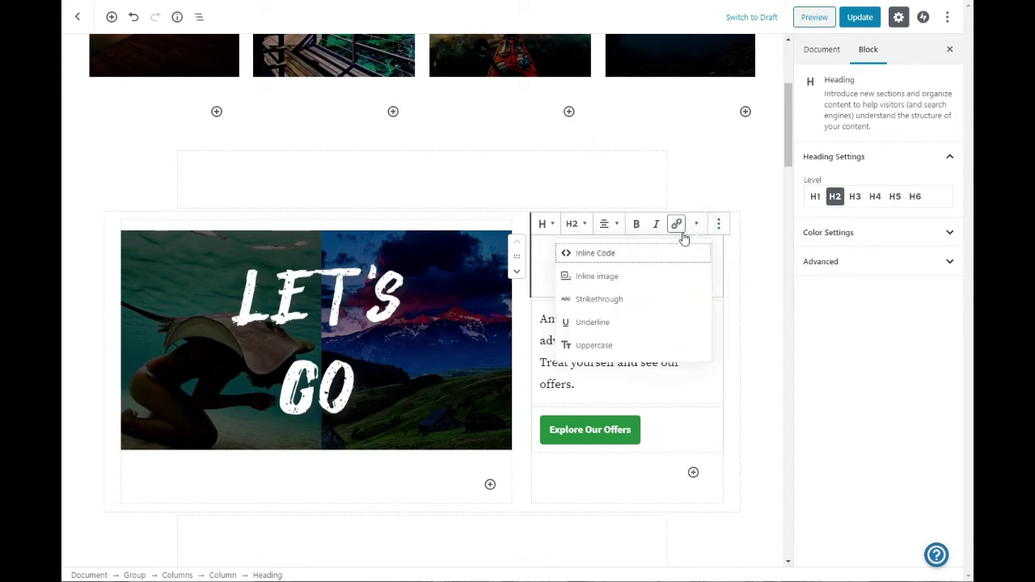
left_click(719, 226)
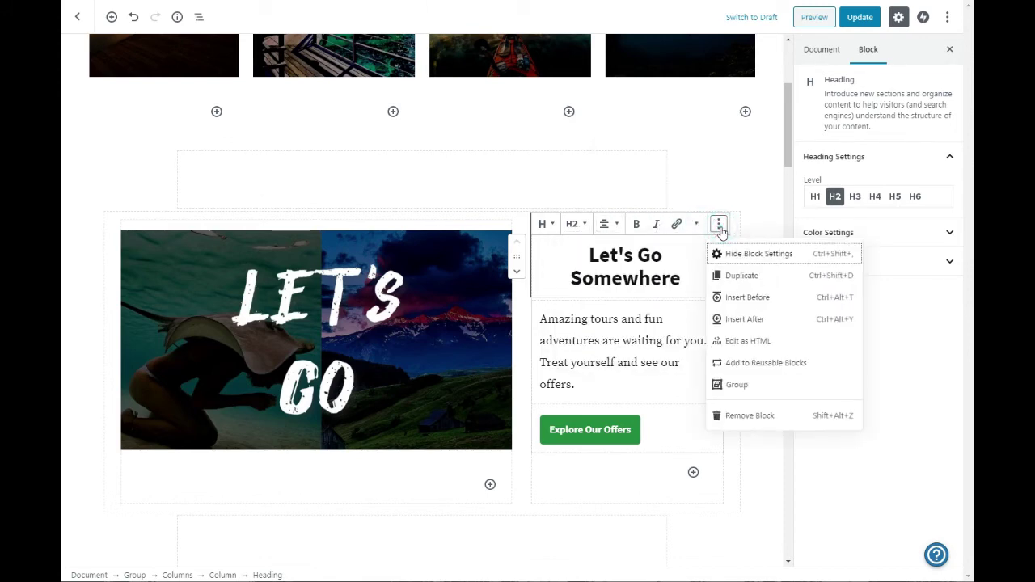
left_click(664, 264)
left_click(547, 225)
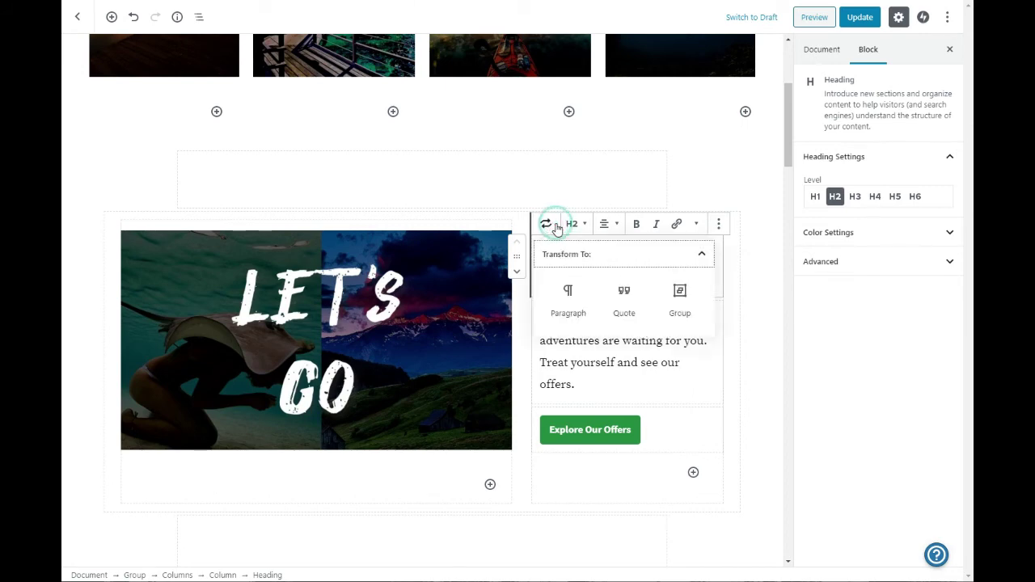
Change the Let's Go Somewhere heading to Heading 3 and expand its advanced and color settings.
left_click(578, 224)
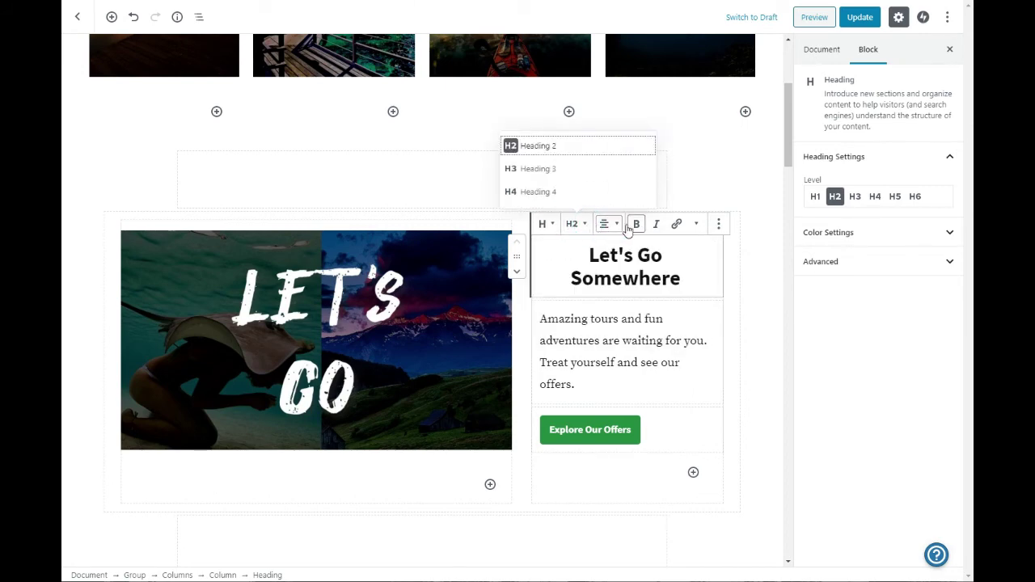
left_click(555, 169)
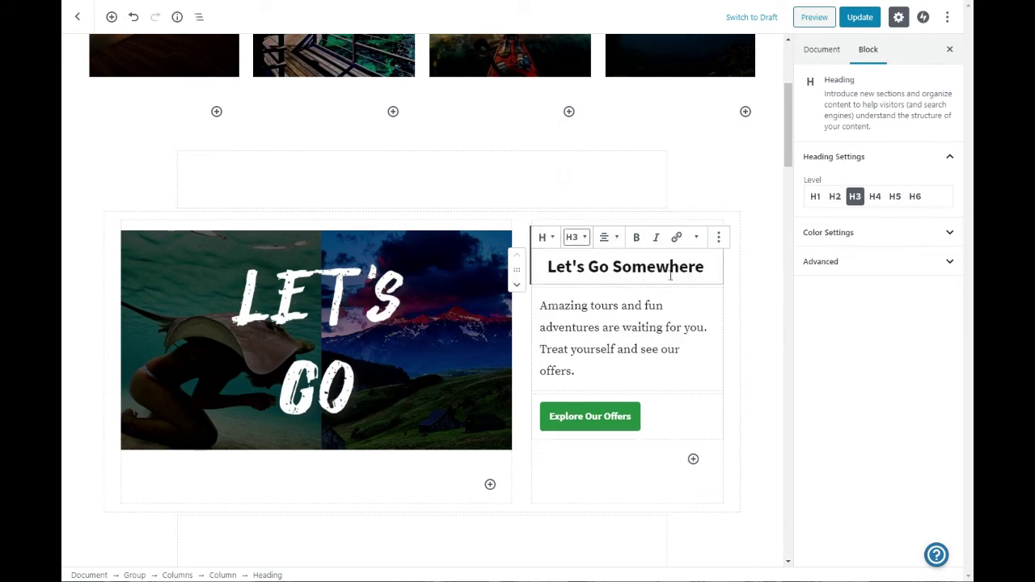
left_click(669, 270)
left_click(931, 263)
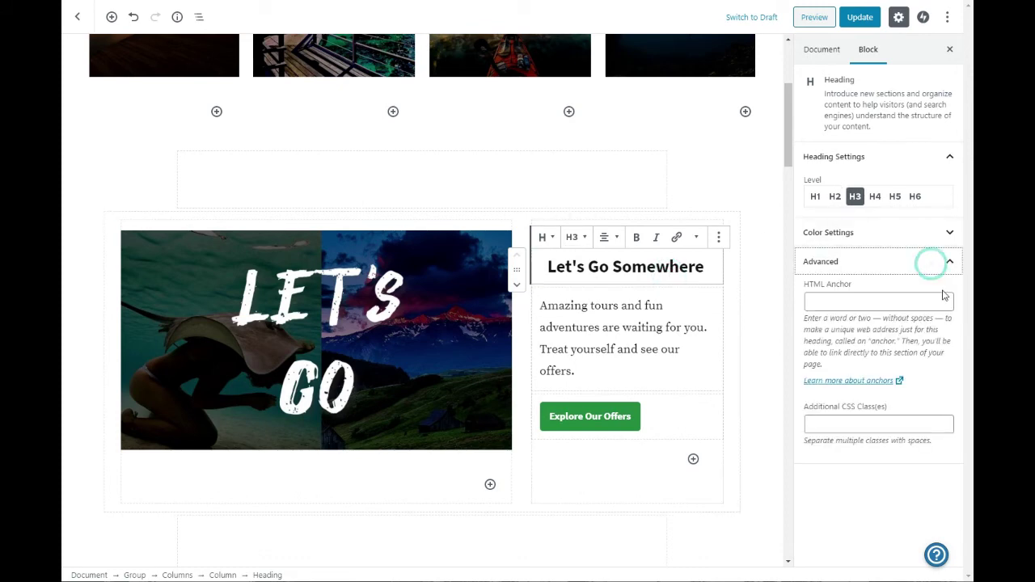
left_click(933, 233)
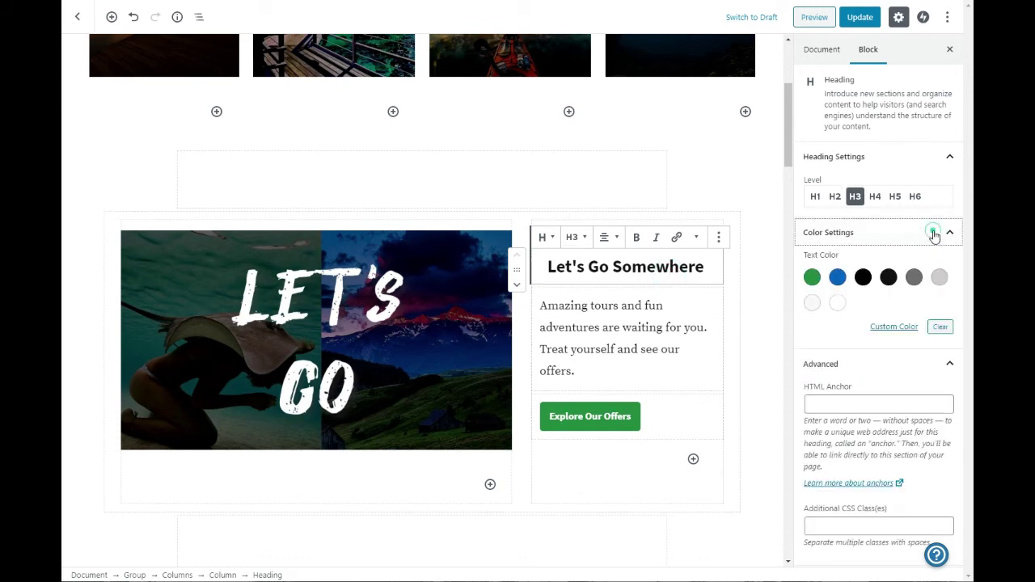
Replace the paragraph's sentence Treat yourself and see our offers with See where you can go. and update the page.
left_click(645, 349)
left_click_drag(608, 370, 537, 351)
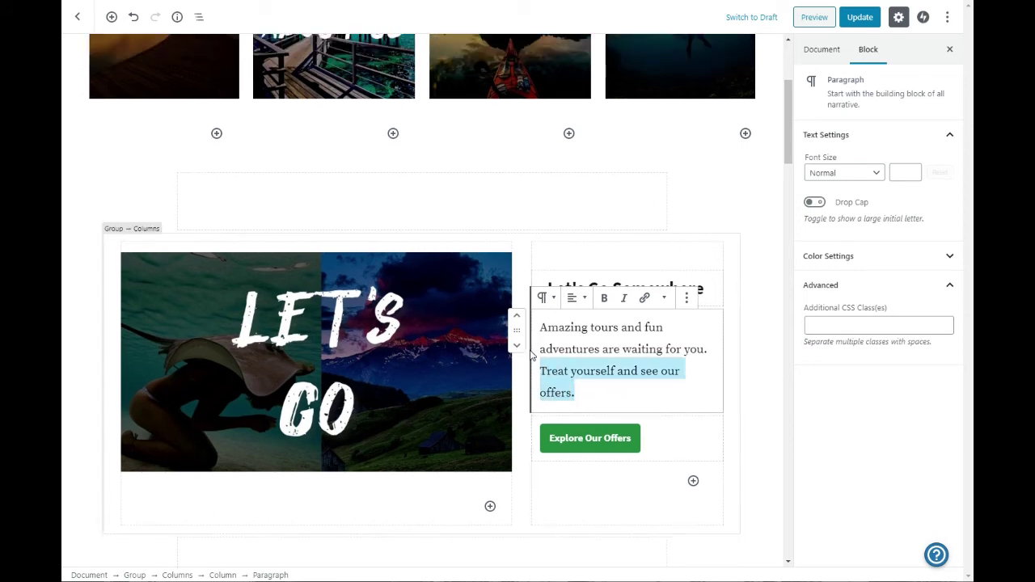
type("See where you can go.")
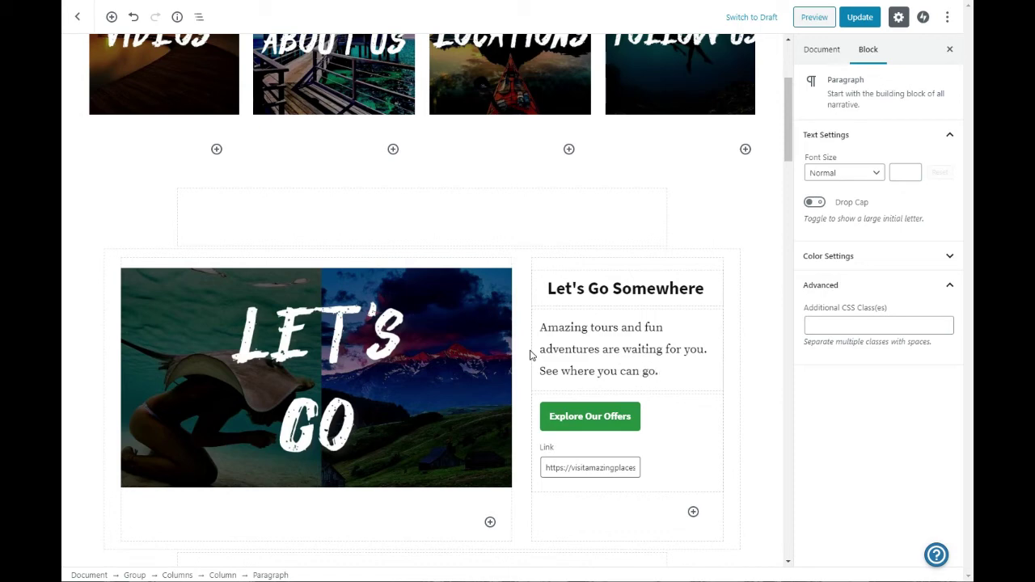
left_click(859, 17)
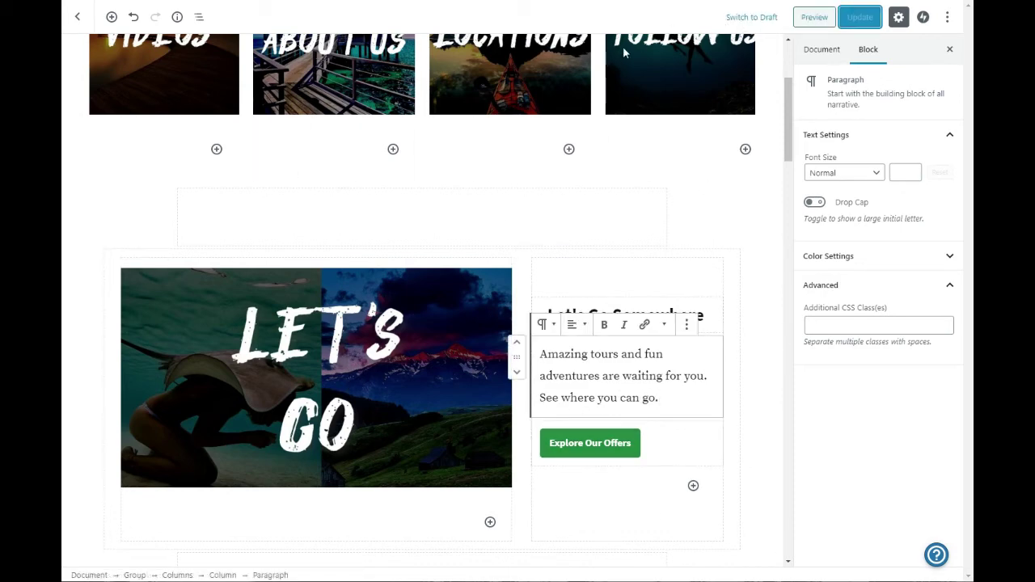
left_click(390, 374)
left_click(216, 257)
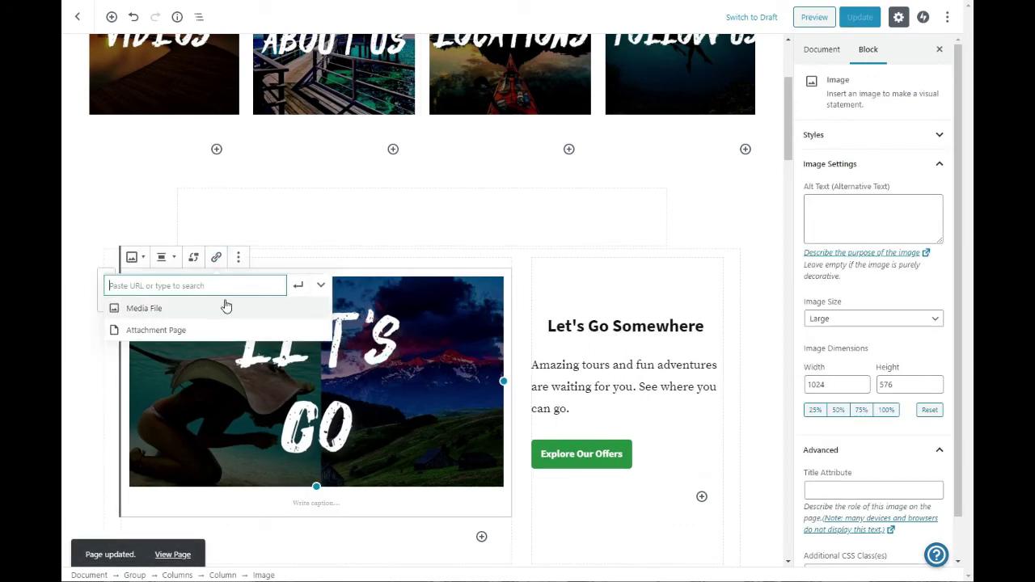
type("https://visitamazingplaces.wordpress.com/locations/")
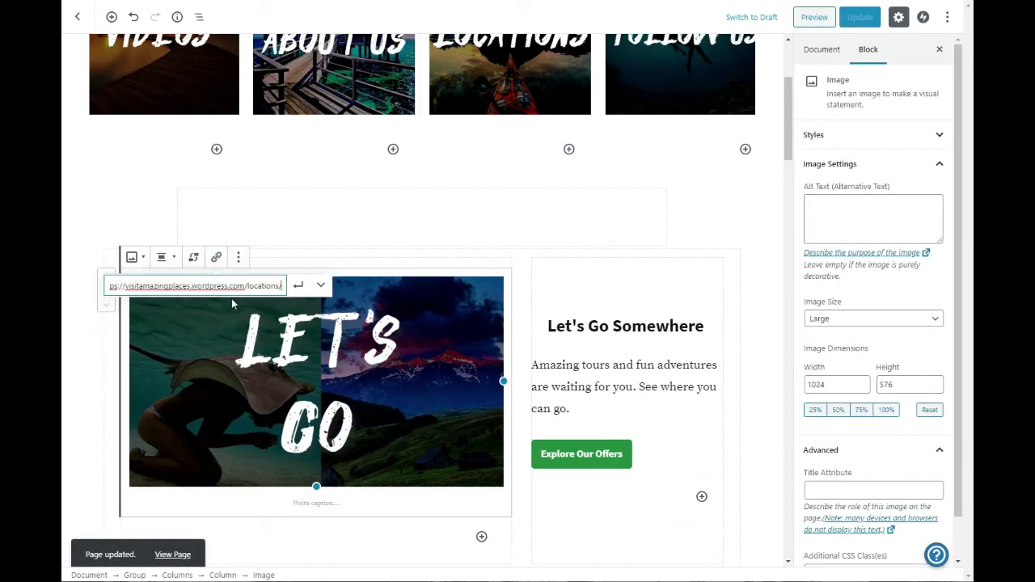
left_click(295, 277)
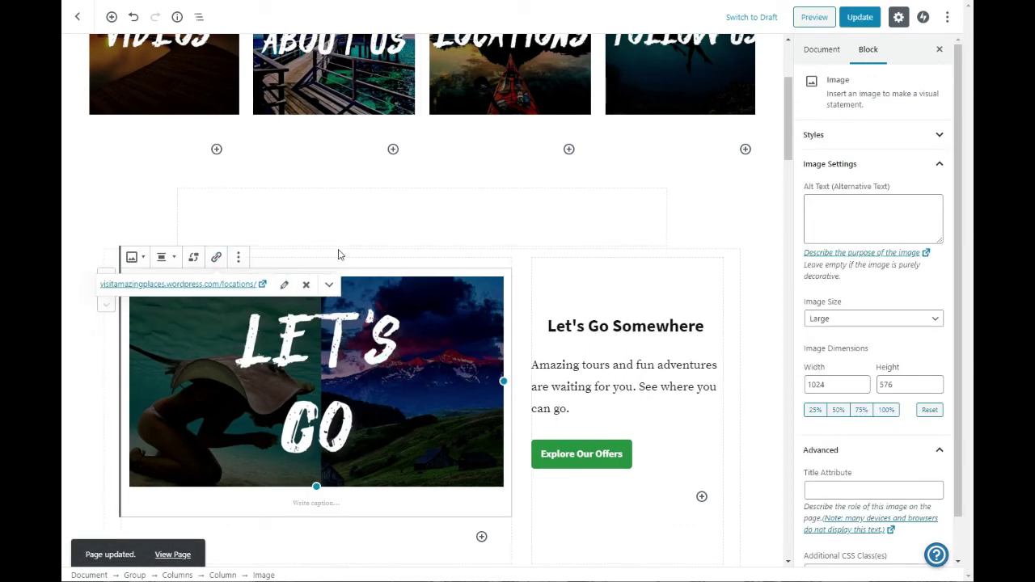
Remove the Discover Unlimited Beauty media and text block with the elephant photo below the Let's Go section.
left_click(775, 225)
scroll(726, 316, "down", 3)
scroll(725, 316, "down", 5)
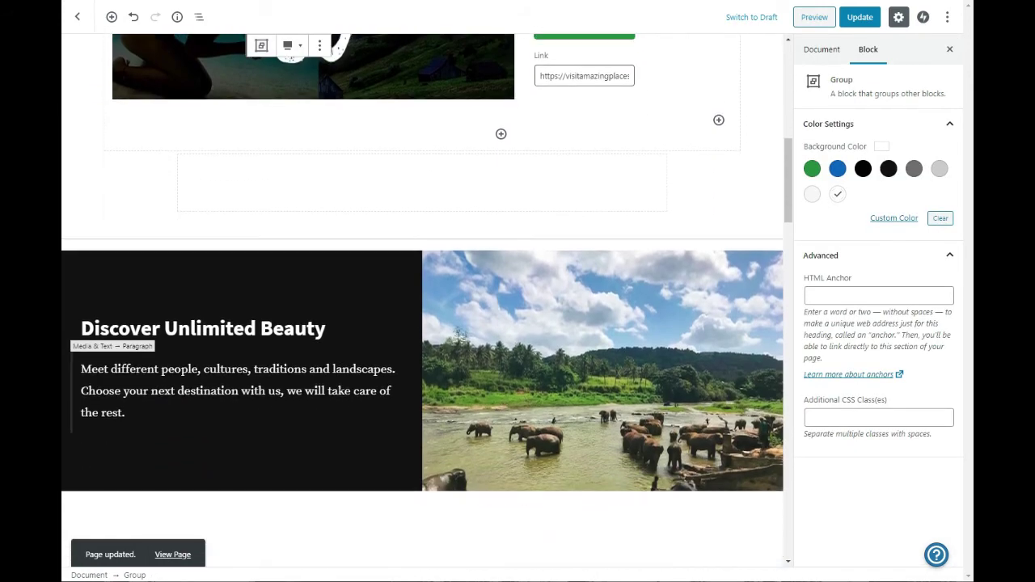
left_click(380, 253)
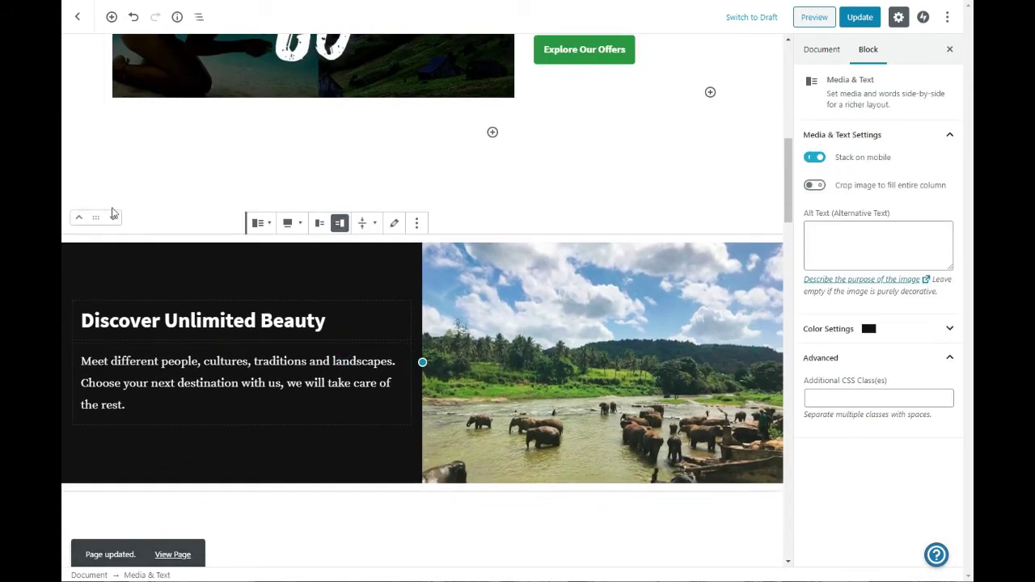
left_click(418, 224)
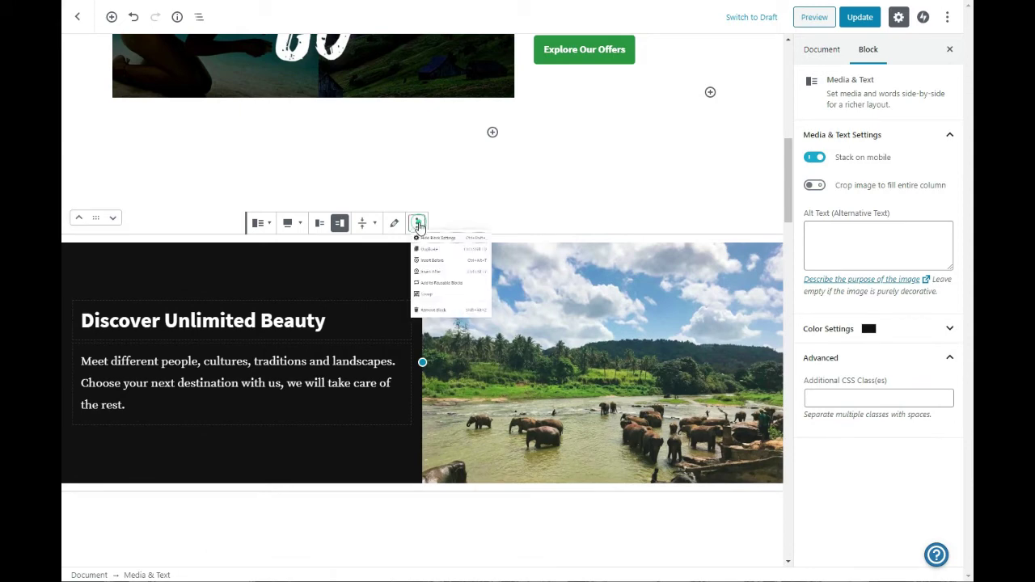
left_click(456, 393)
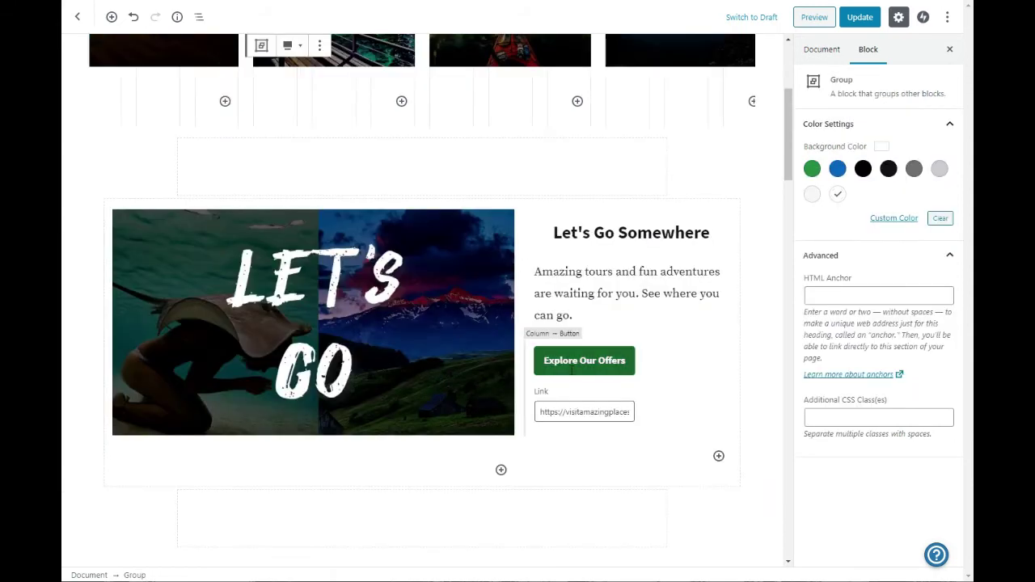
Remove the four-image gallery and then the columns holding the Upcoming Tours and Destinations text.
scroll(485, 340, "down", 6)
left_click(372, 266)
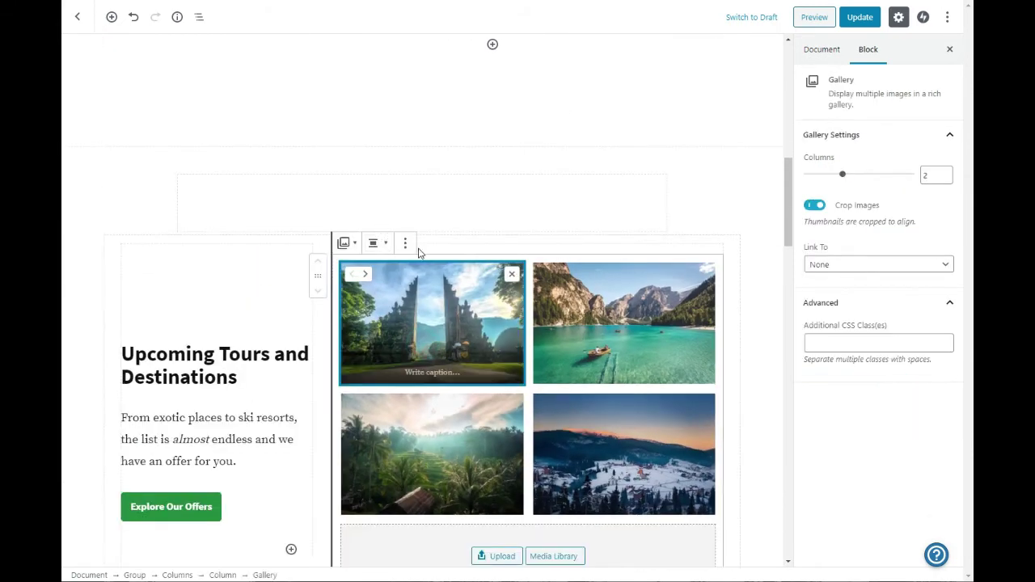
left_click(405, 242)
left_click(440, 442)
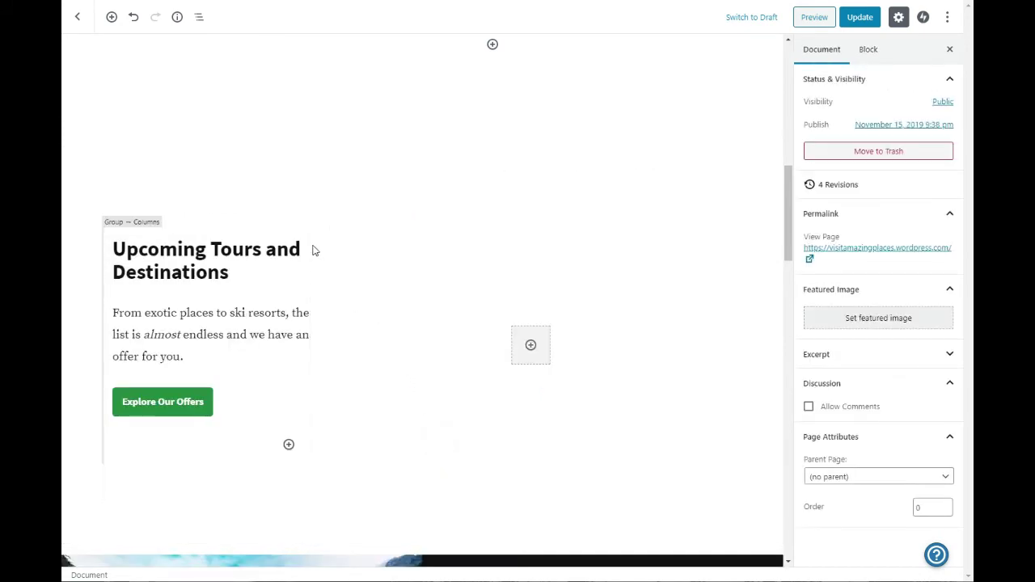
left_click(349, 224)
left_click(356, 226)
left_click(446, 393)
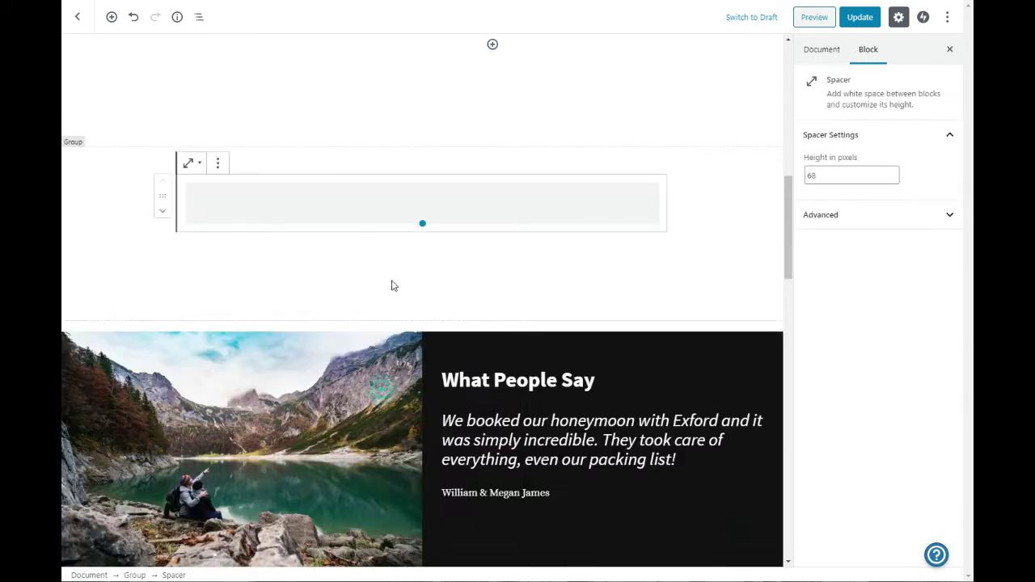
Remove the empty spacer blocks from the group between the Let's Go section and the What People Say block.
left_click(217, 163)
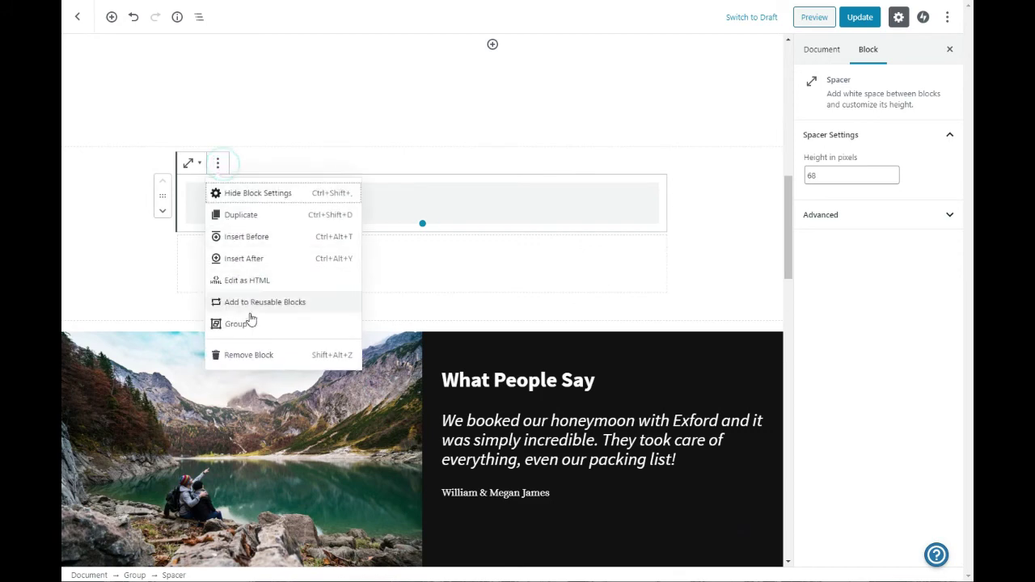
left_click(257, 355)
key("ctrl+z")
scroll(615, 423, "down", 5)
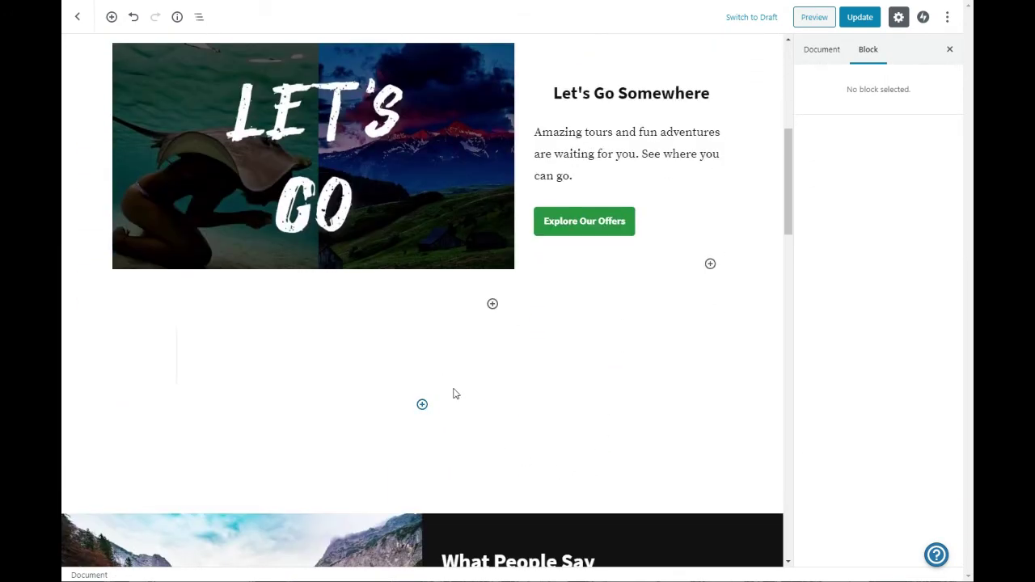
left_click(421, 353)
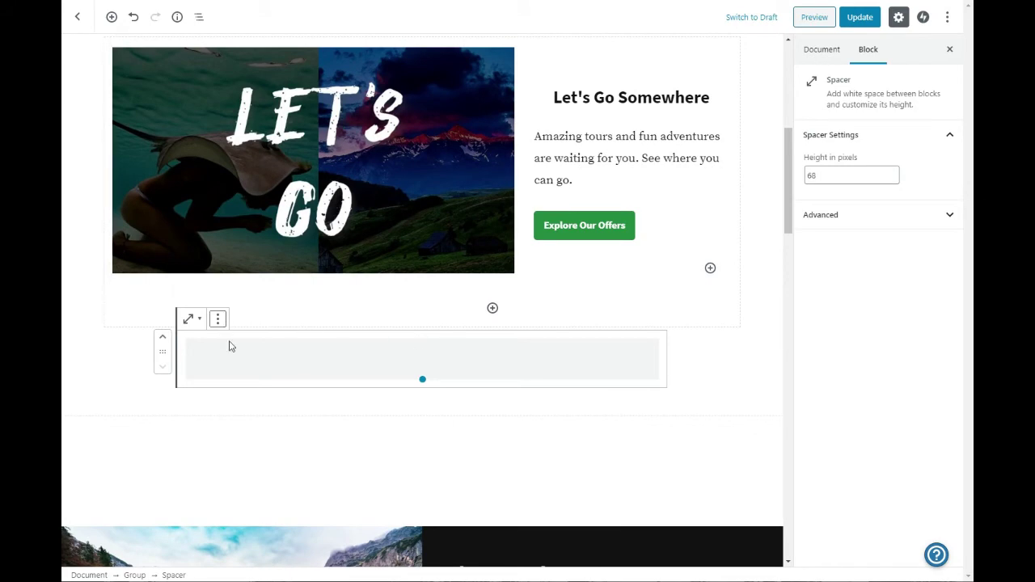
scroll(229, 346, "down", 1)
left_click(412, 412)
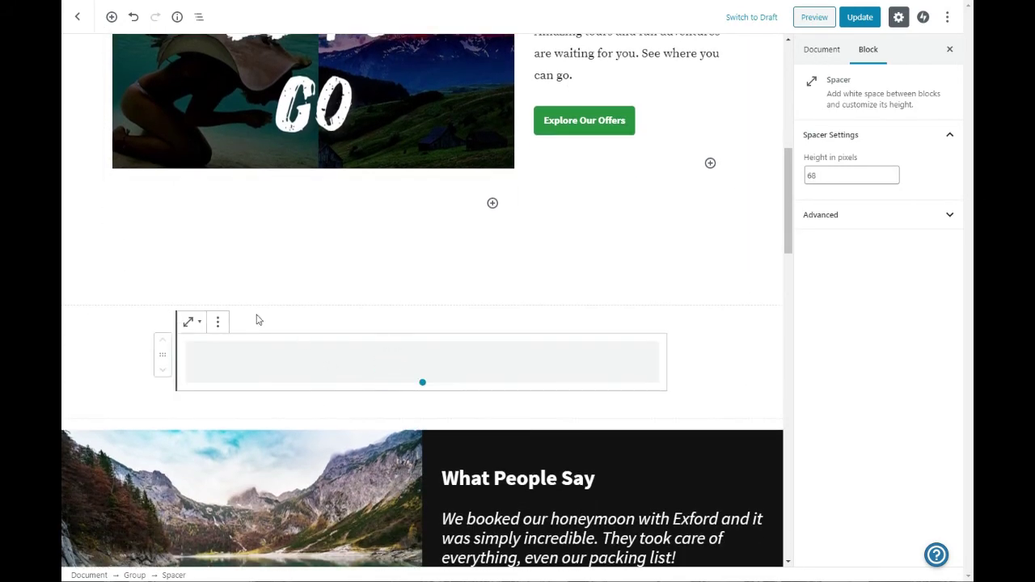
left_click(218, 324)
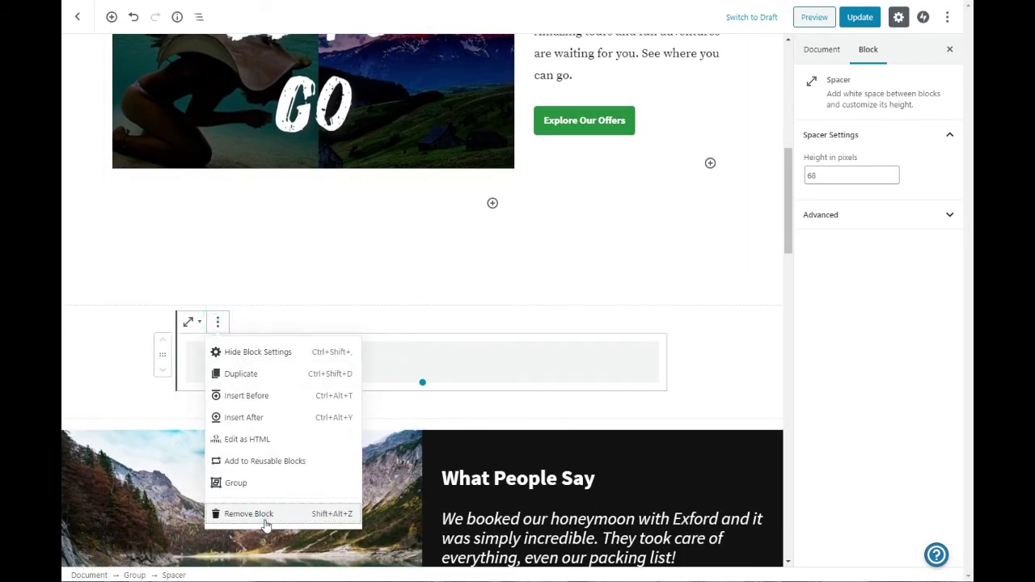
left_click(267, 515)
Remove the What People Say media and text block with the mountain lake photo.
left_click(252, 446)
left_click(415, 372)
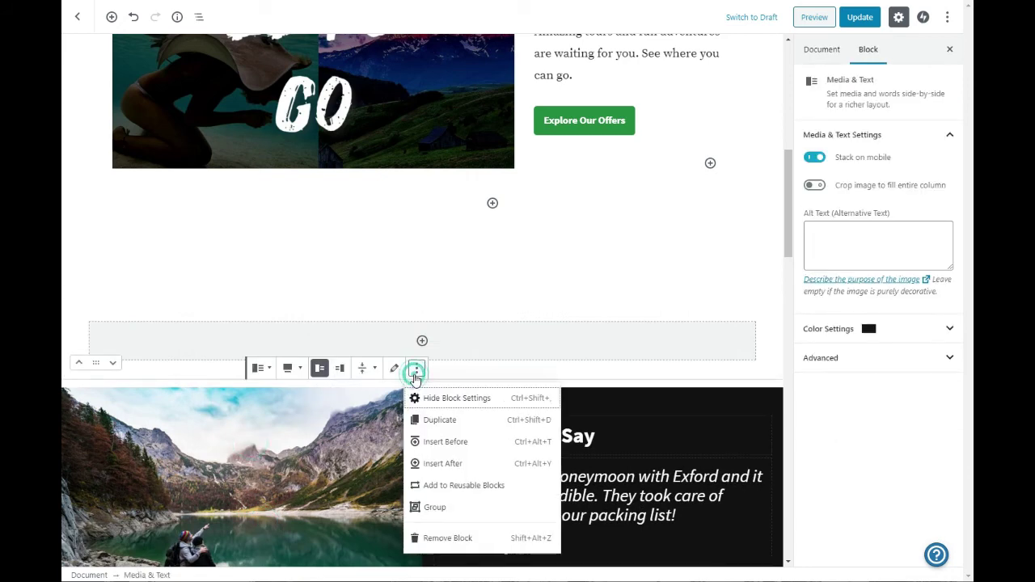
left_click(470, 539)
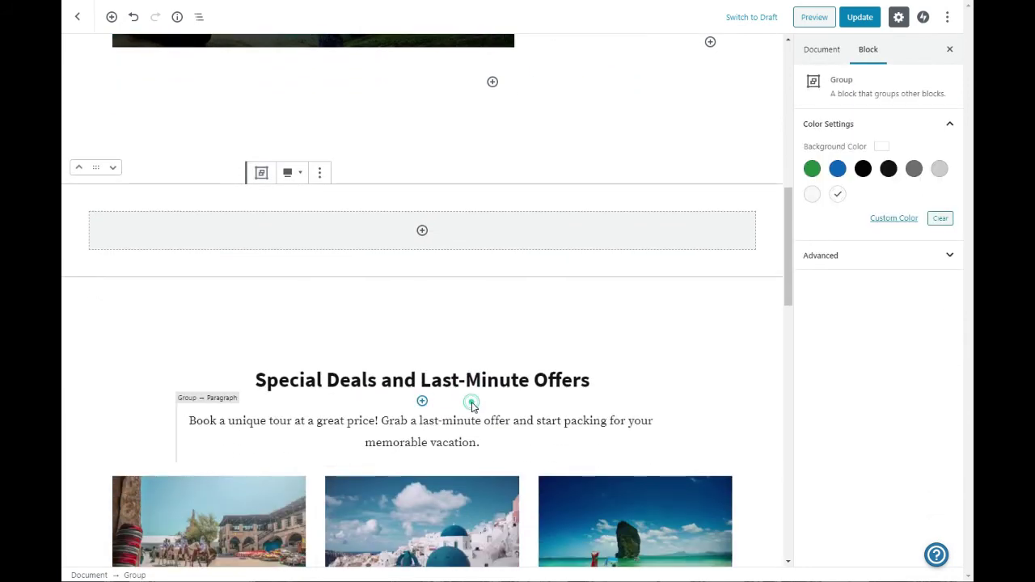
Remove the Special Deals and Last-Minute Offers heading and the Book a unique tour paragraph below it.
left_click(473, 402)
left_click(368, 335)
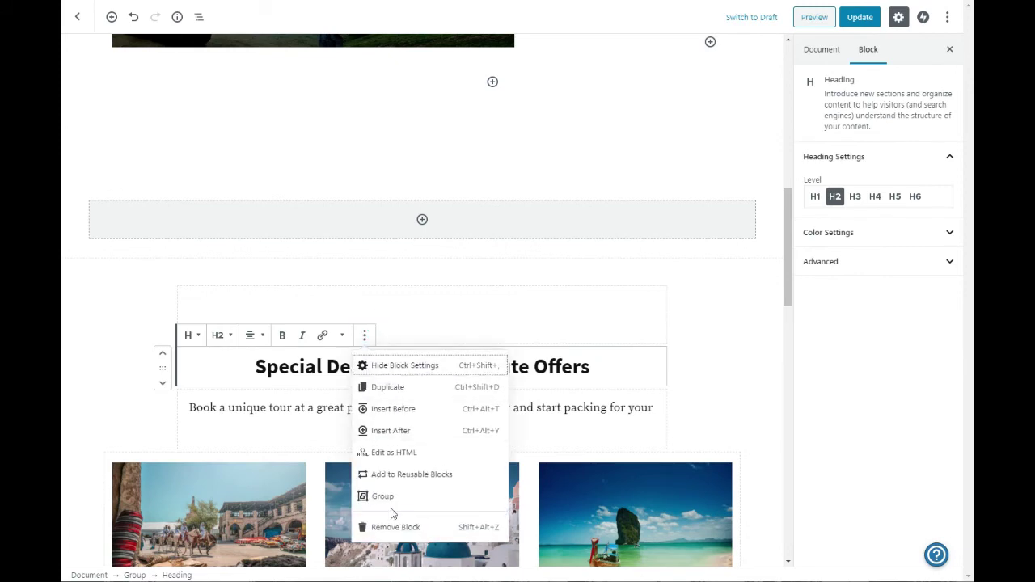
left_click(396, 526)
left_click(351, 363)
scroll(406, 457, "down", 7)
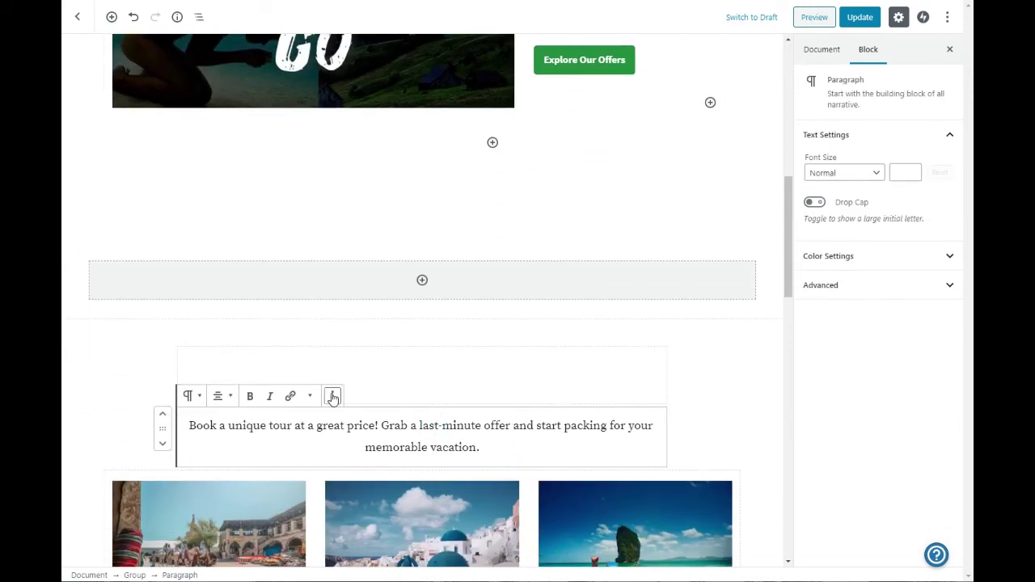
left_click(332, 396)
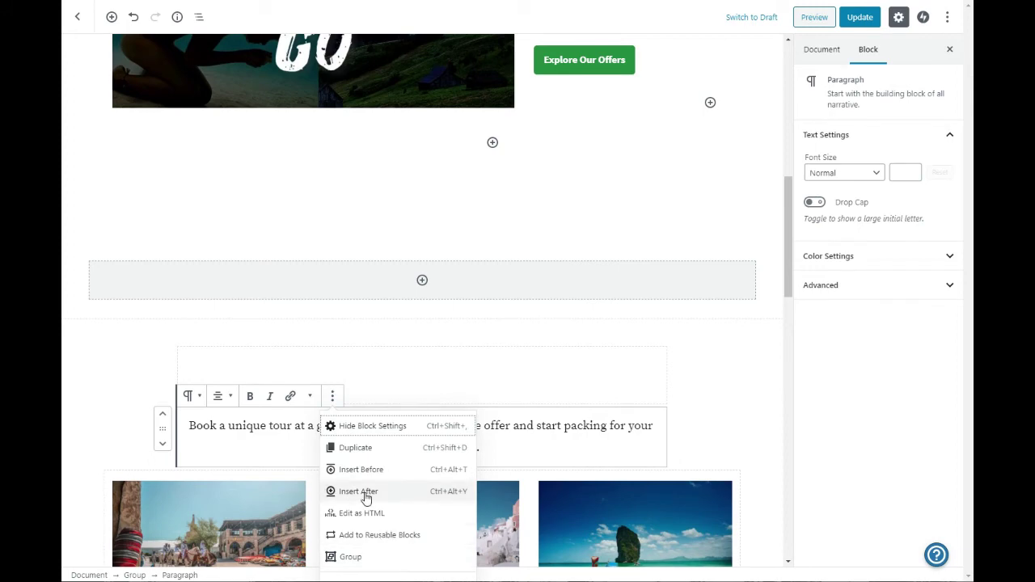
scroll(467, 506, "down", 3)
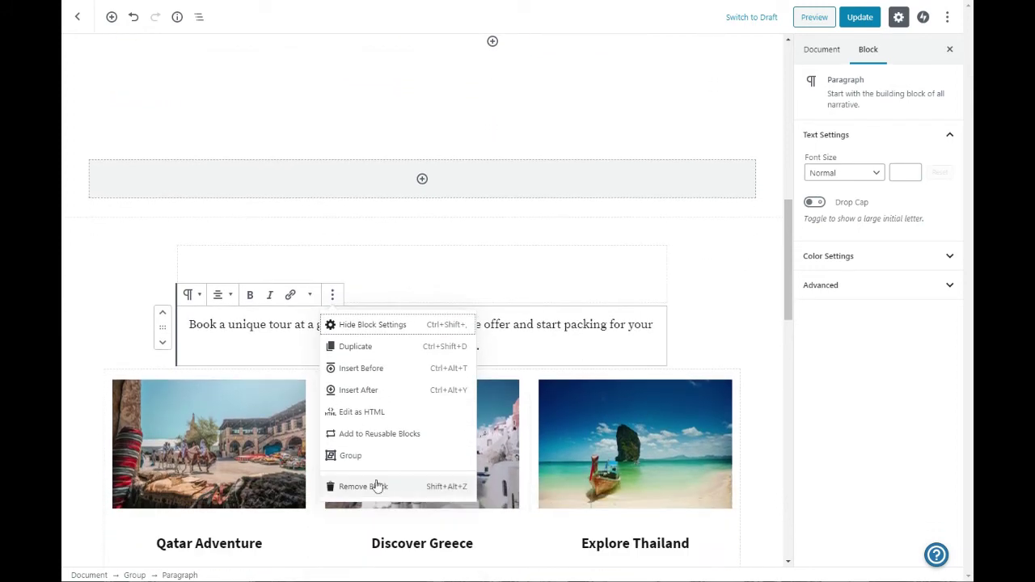
left_click(377, 485)
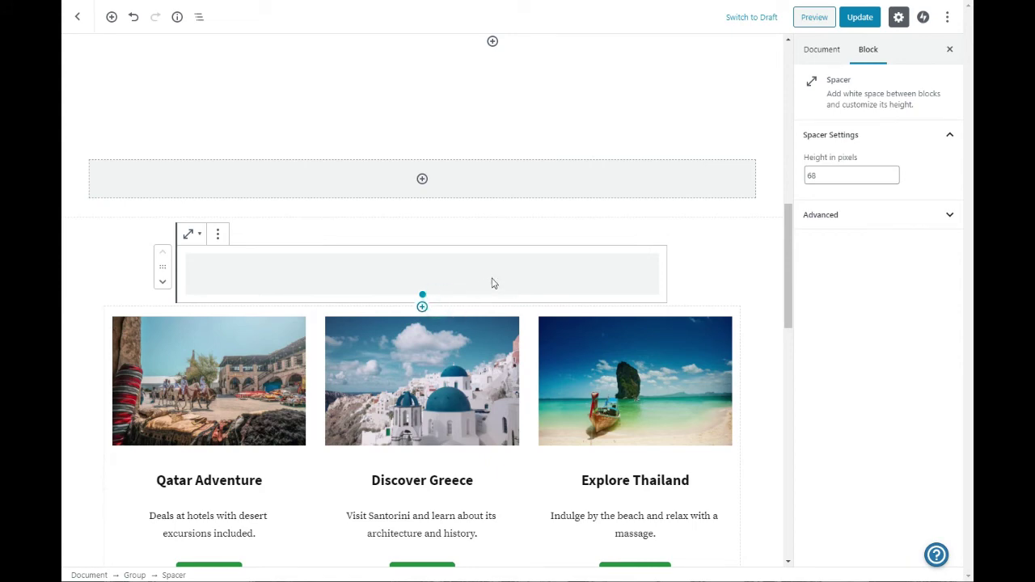
Remove the spacer above the three offer columns and the image above Qatar Adventure.
left_click(219, 235)
left_click(235, 425)
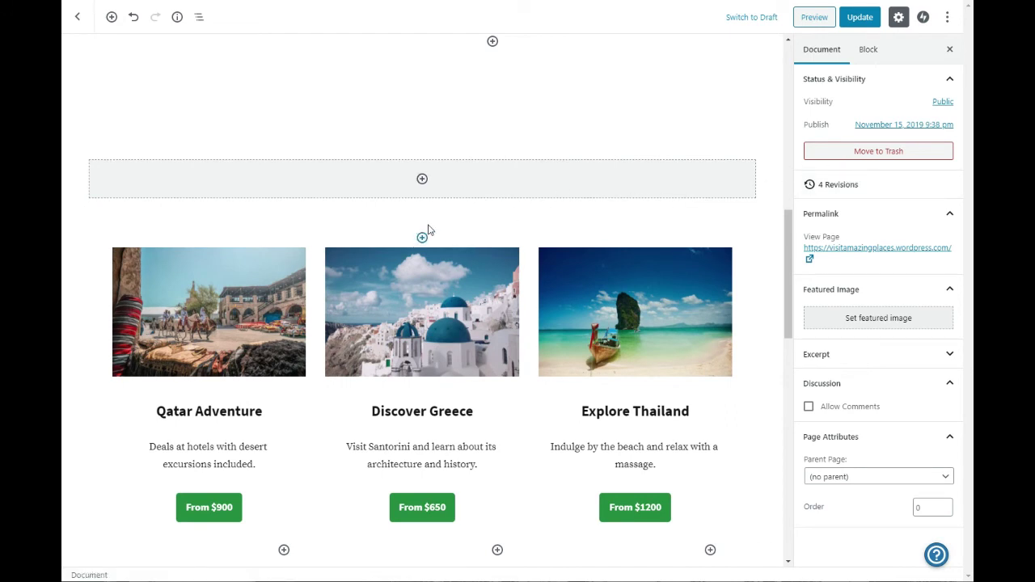
left_click(292, 255)
left_click(240, 254)
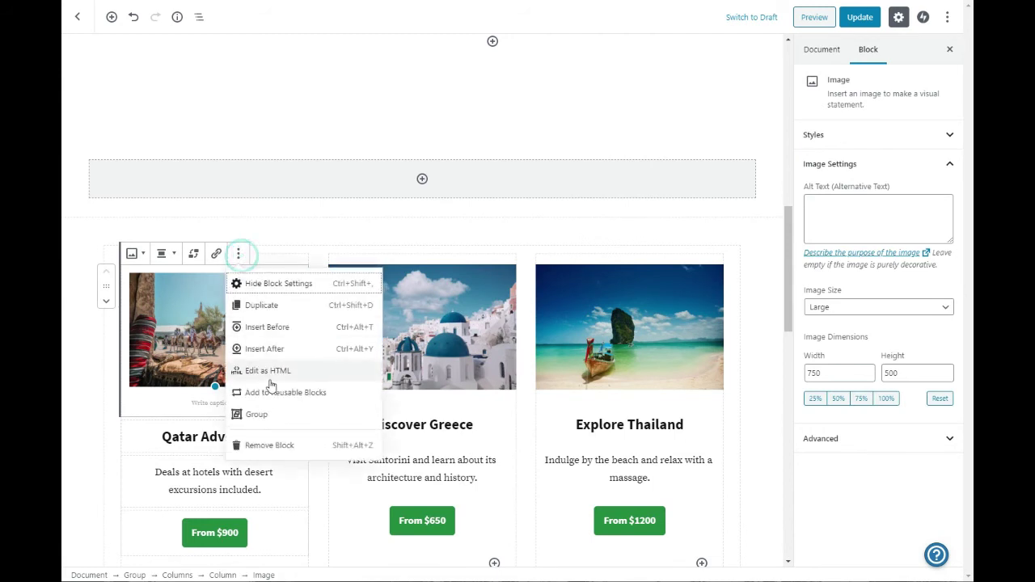
left_click(289, 441)
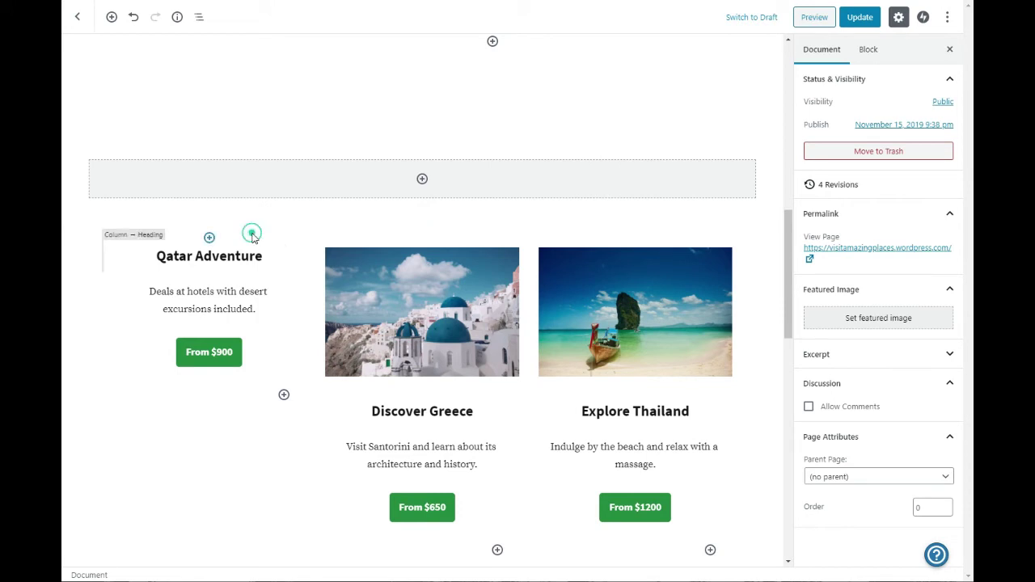
left_click(478, 249)
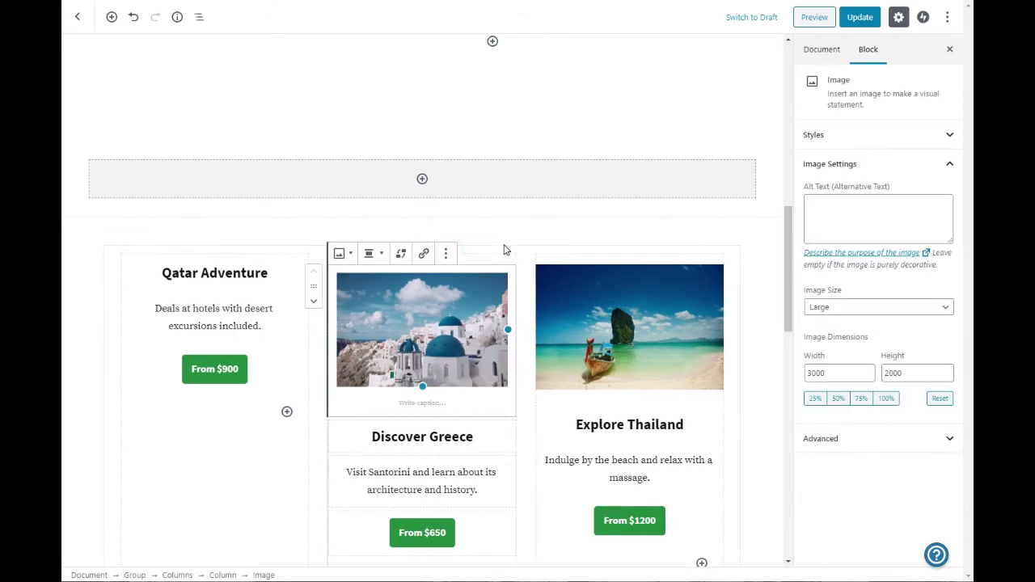
left_click(598, 248)
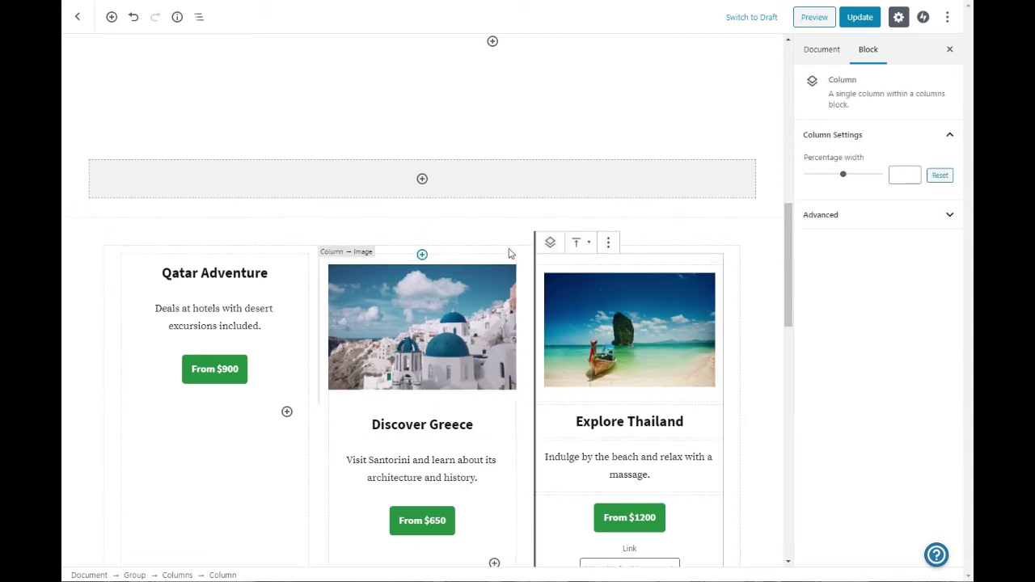
left_click(609, 243)
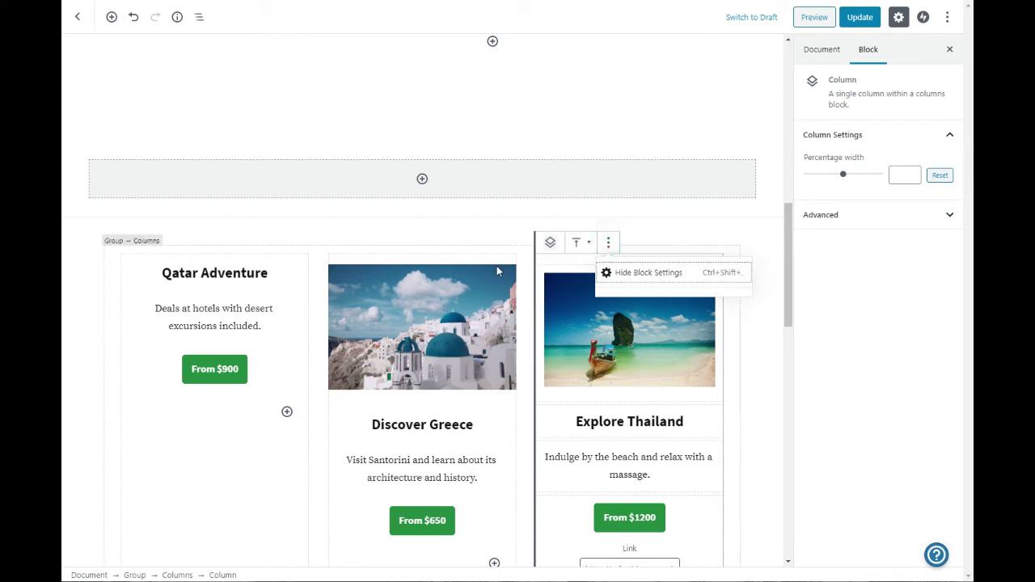
left_click(483, 248)
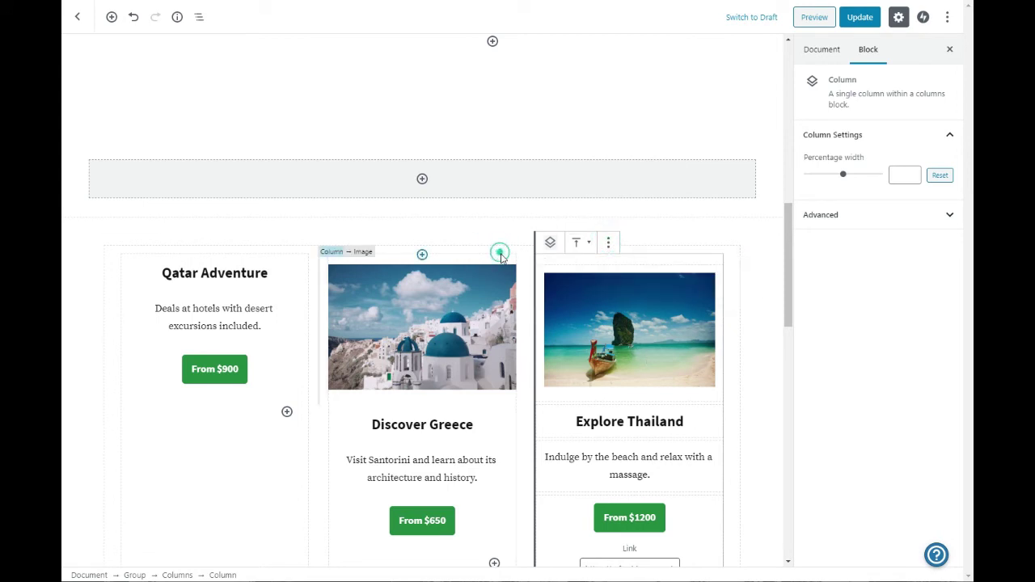
Remove the Exclusive Offer cover block with the palm tree background below the offer columns.
scroll(582, 380, "down", 4)
scroll(566, 388, "down", 2)
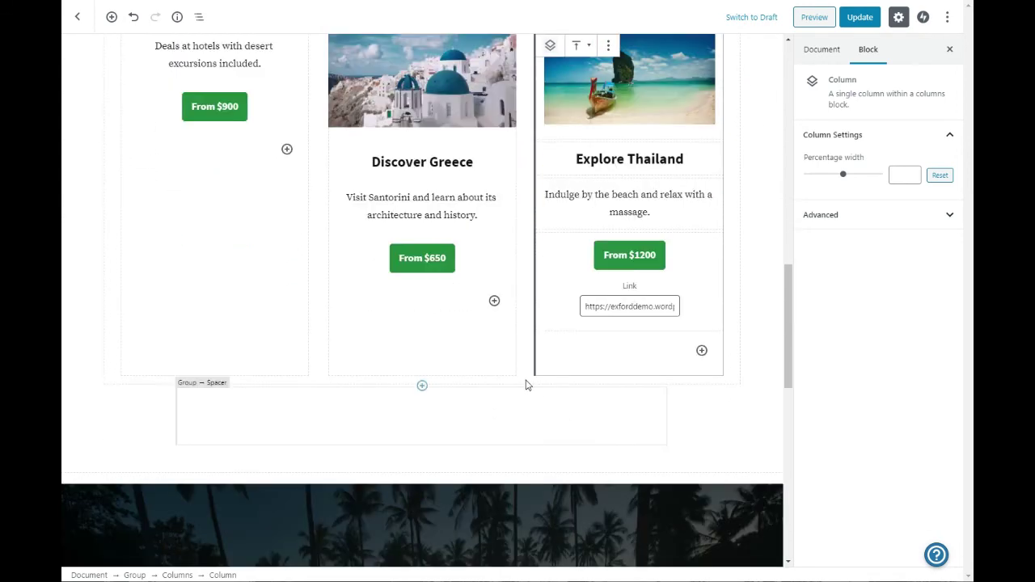
scroll(453, 438, "down", 2)
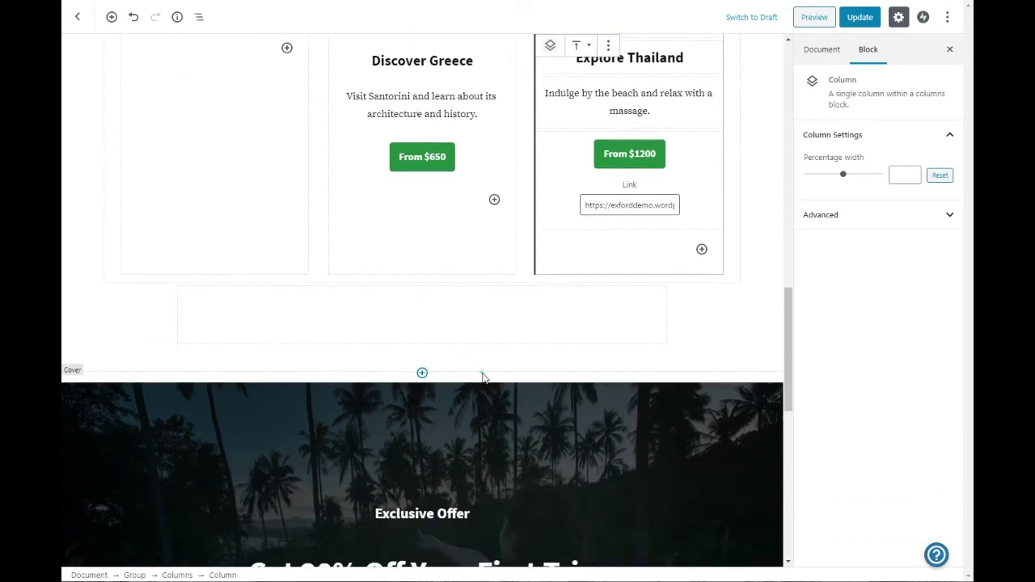
left_click(493, 388)
left_click(346, 279)
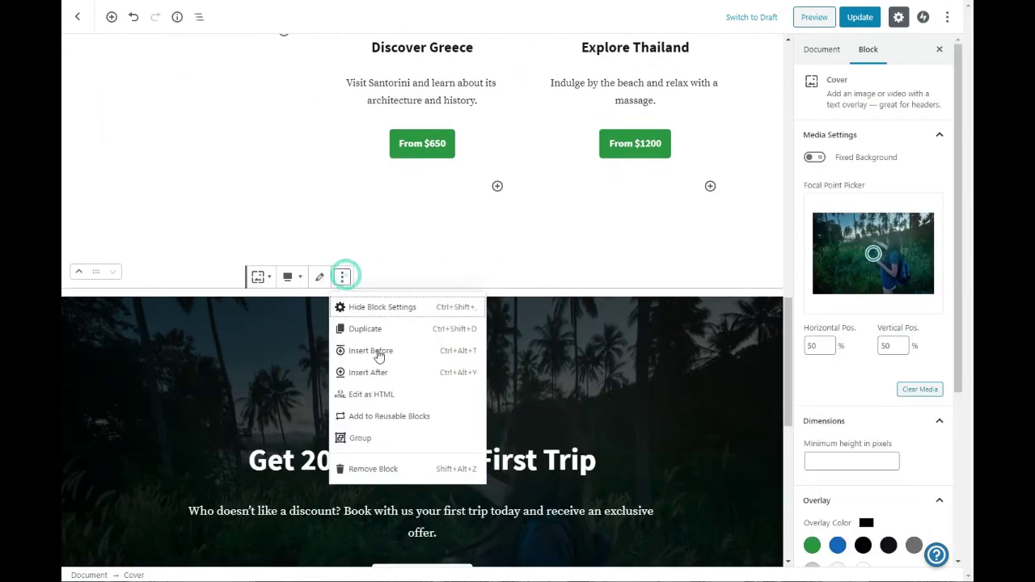
left_click(422, 469)
Remove the images above the Discover Greece and Explore Thailand headings.
left_click(497, 139)
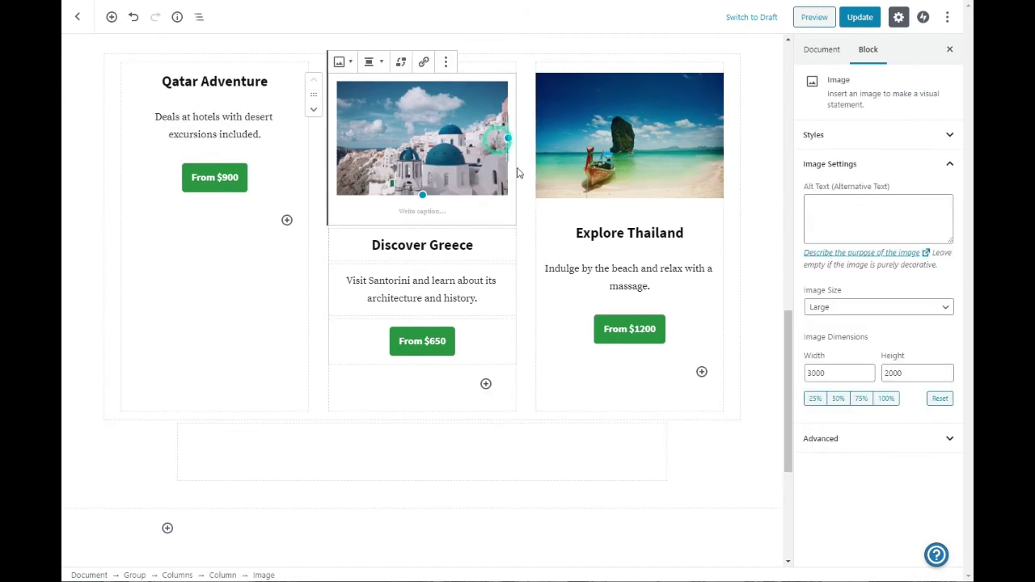
left_click(447, 65)
left_click(476, 252)
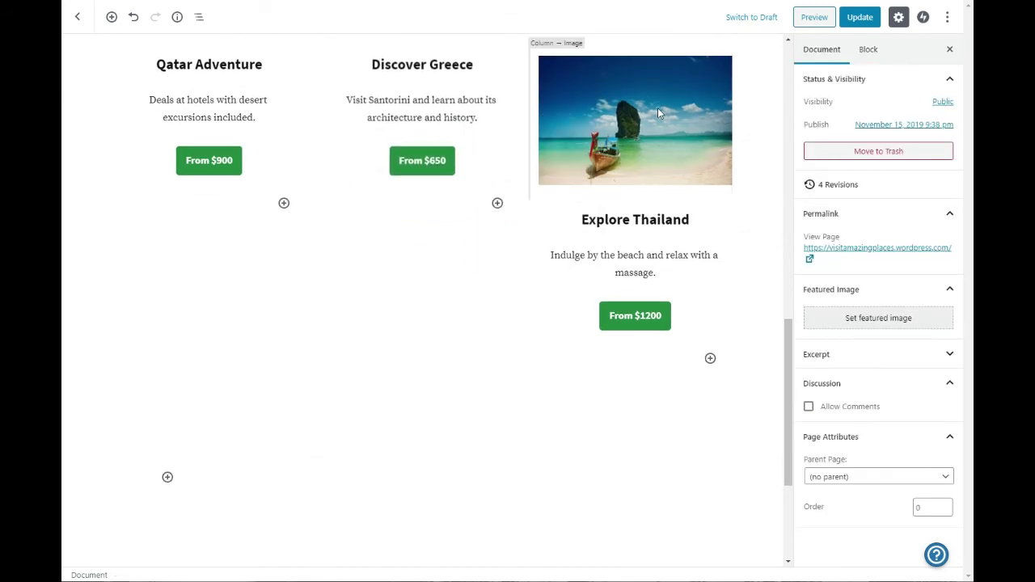
left_click(657, 108)
left_click(652, 62)
left_click(699, 258)
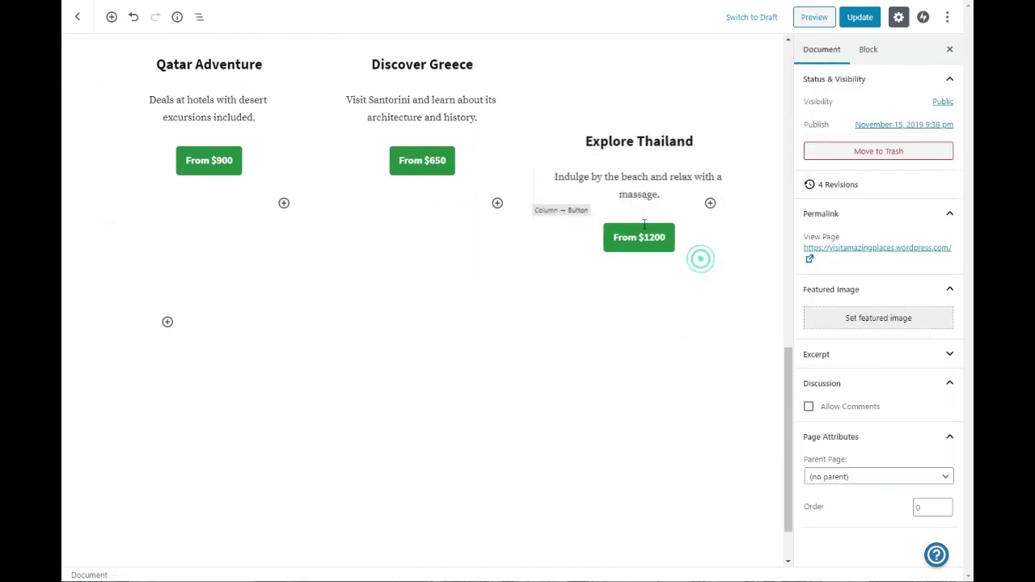
Remove the description paragraphs under the Explore Thailand and Discover Greece headings.
scroll(671, 89, "up", 1)
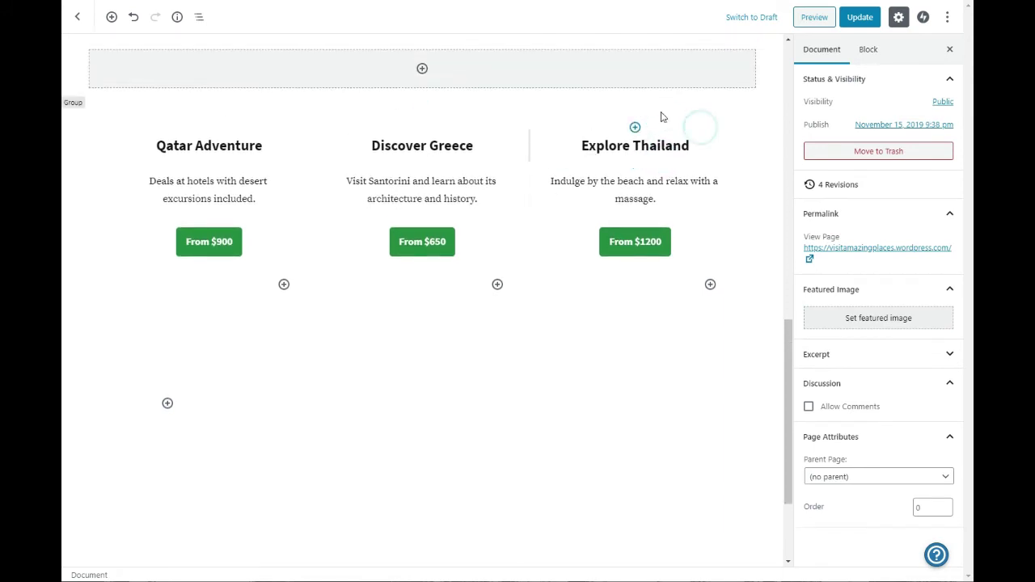
left_click(677, 194)
left_click(691, 178)
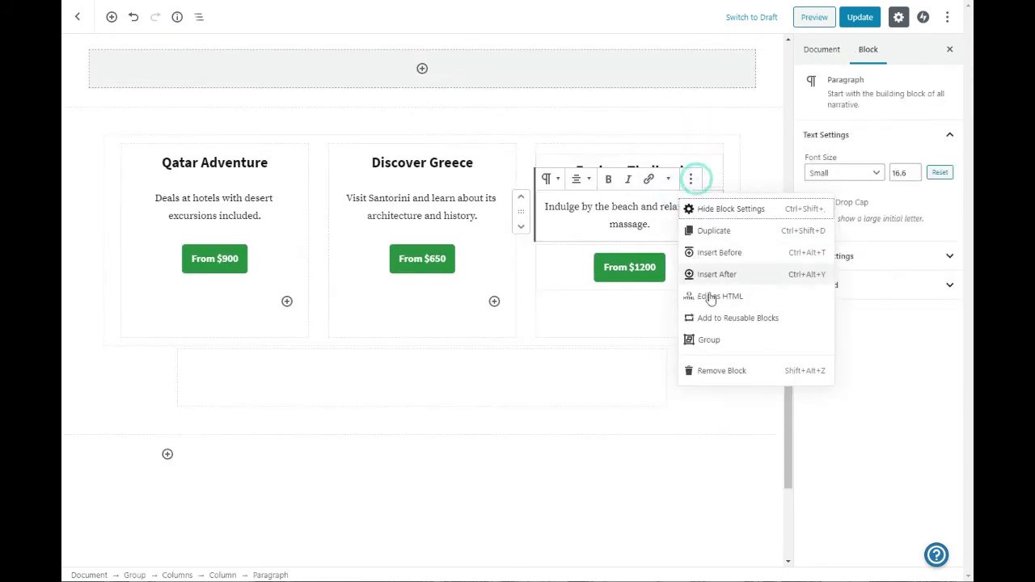
left_click(732, 370)
left_click(493, 203)
left_click(484, 179)
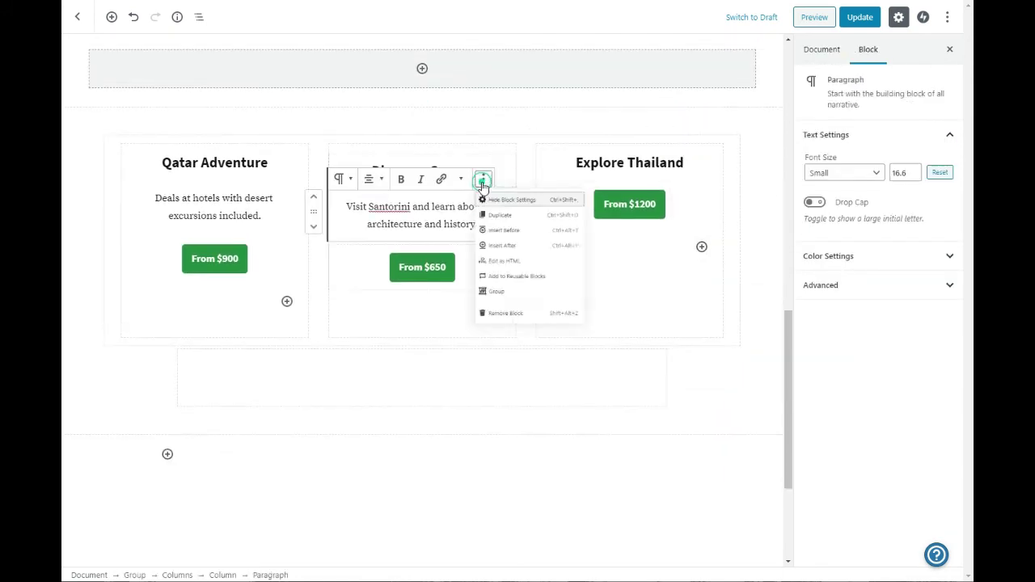
left_click(534, 371)
Remove the Qatar Adventure heading from the first offer column.
left_click(263, 191)
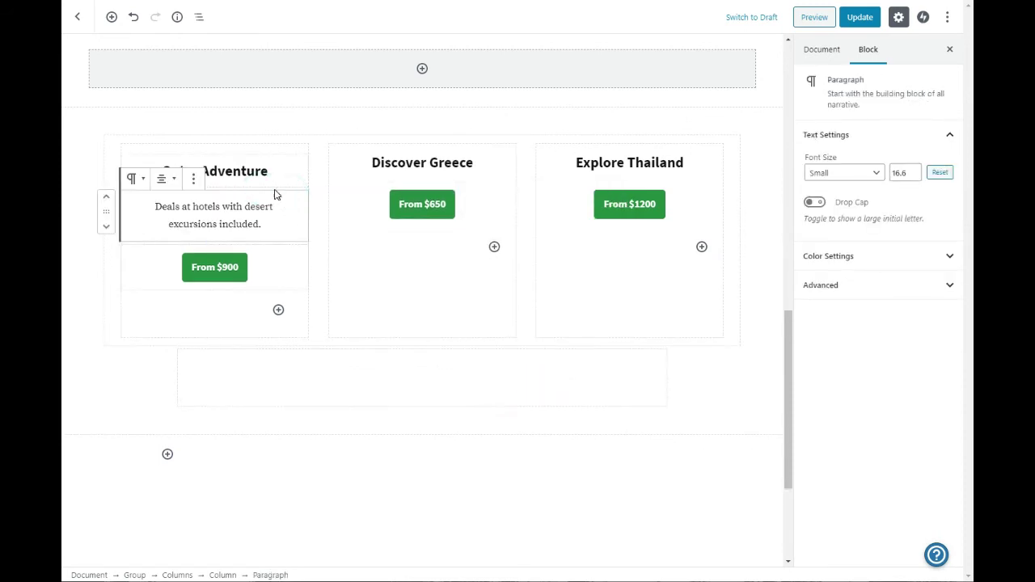
left_click(277, 174)
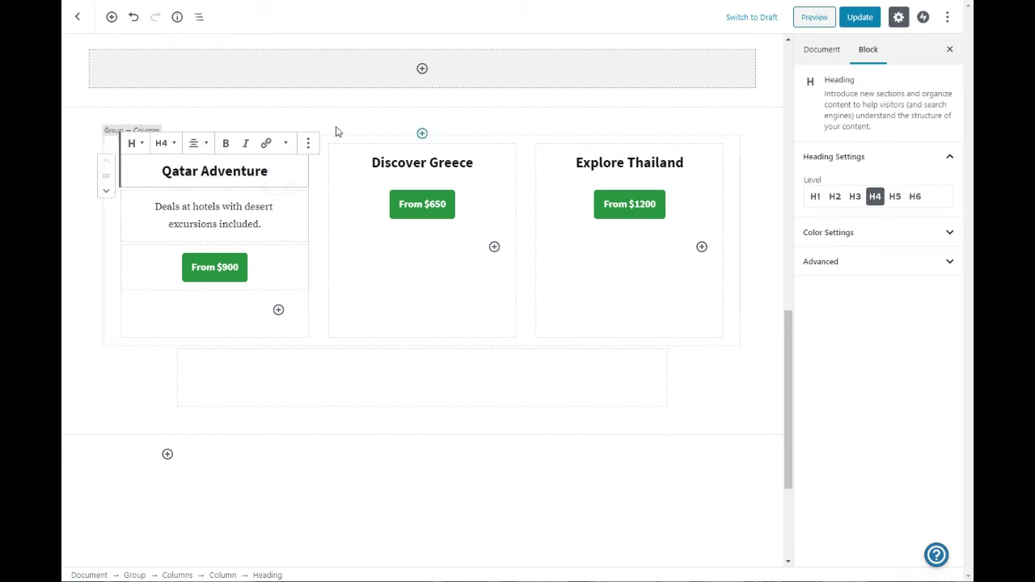
left_click(308, 143)
left_click(349, 335)
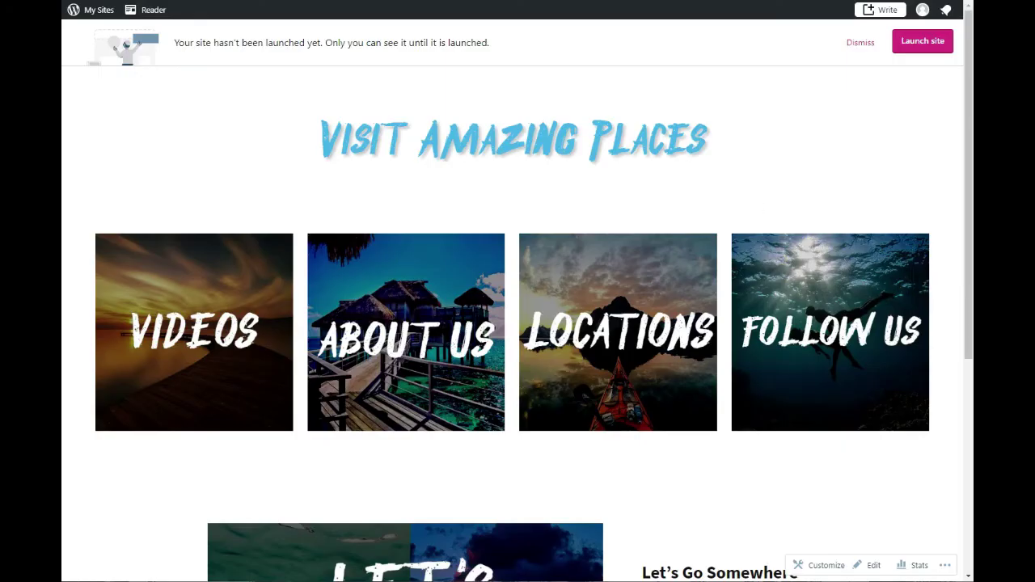
Test the Videos and About Us image links on the published homepage, returning to the homepage after each one.
scroll(468, 188, "down", 4)
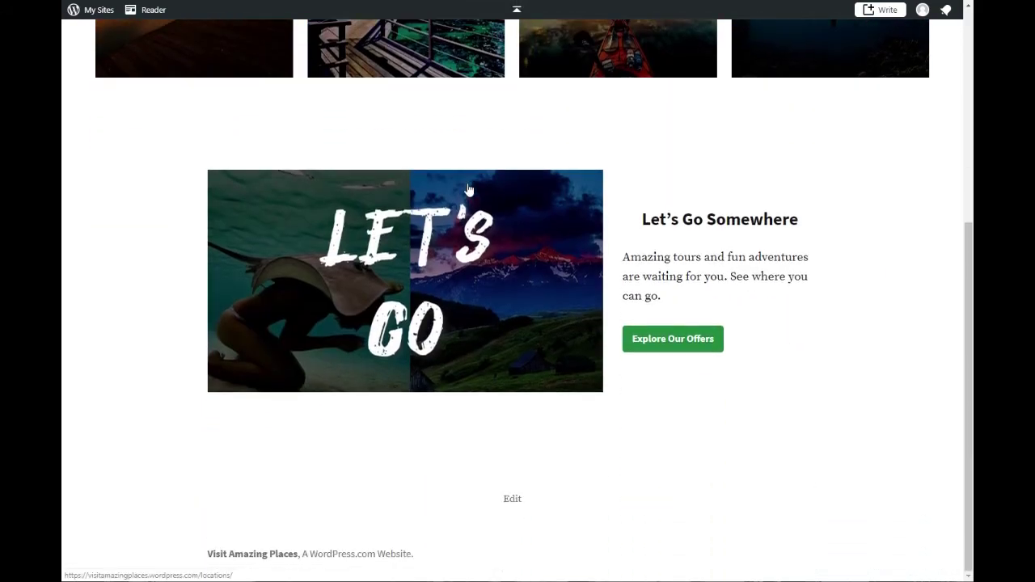
scroll(468, 187, "up", 4)
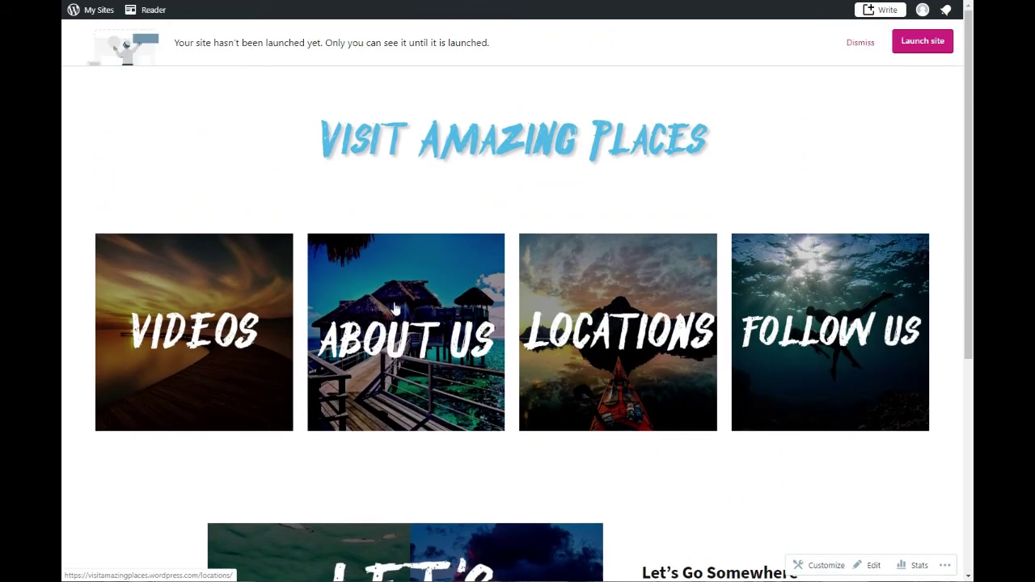
left_click(218, 308)
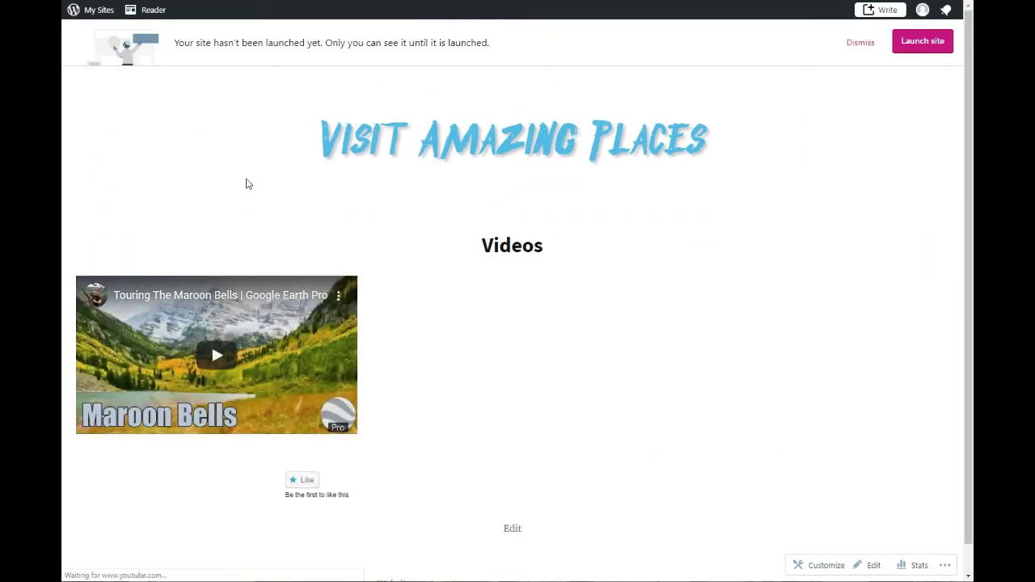
key("alt+Left")
left_click(404, 331)
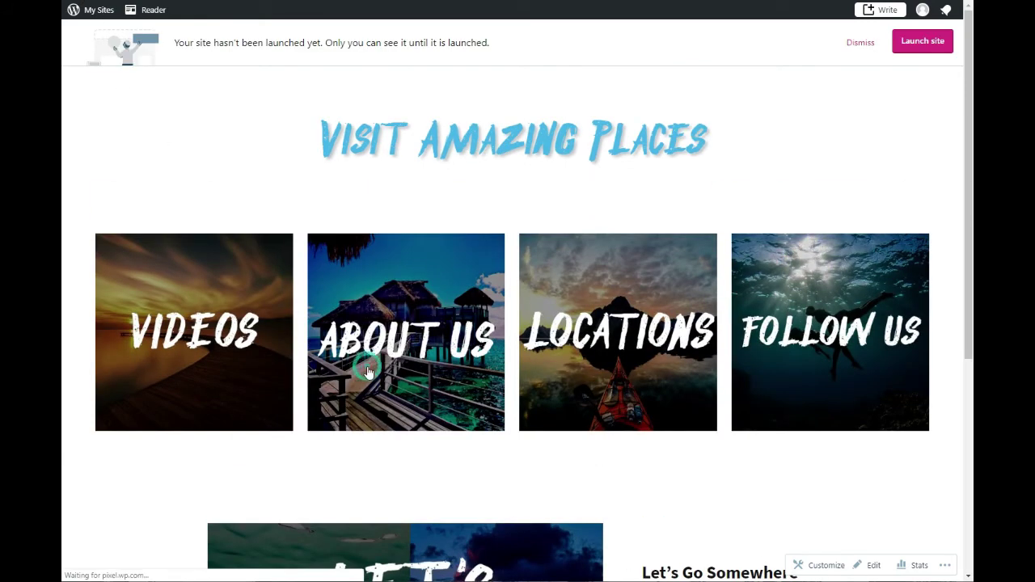
key("alt+Left")
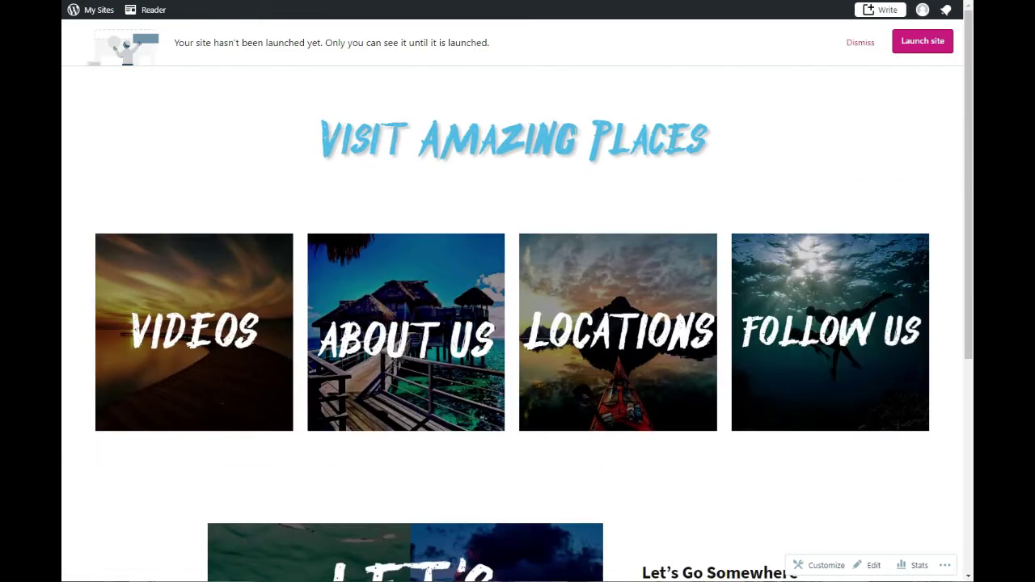
Review the homepage layout from the navigation images down to the Let's Go Somewhere section and the footer.
scroll(736, 344, "down", 5)
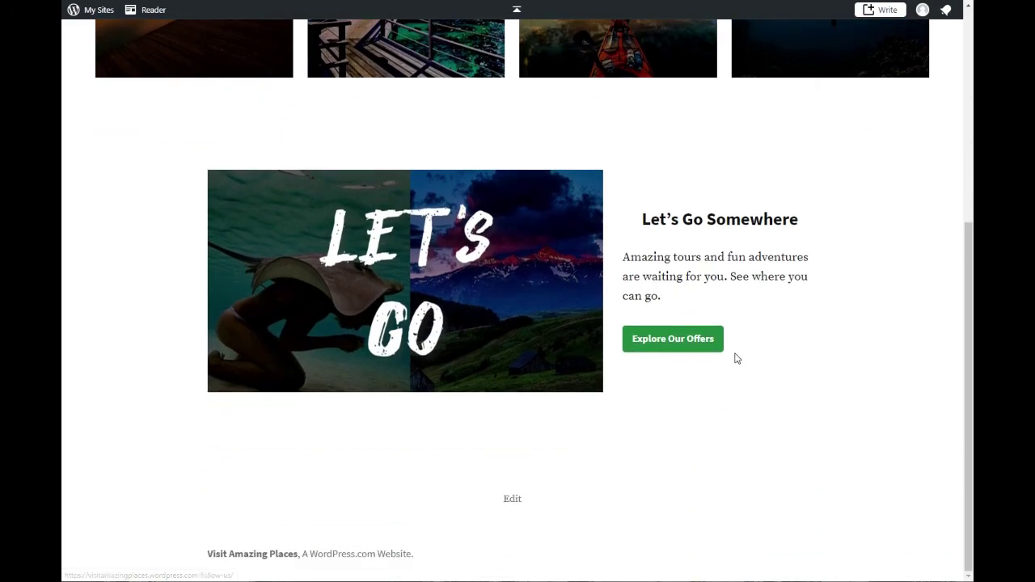
scroll(736, 356, "up", 2)
scroll(736, 358, "up", 3)
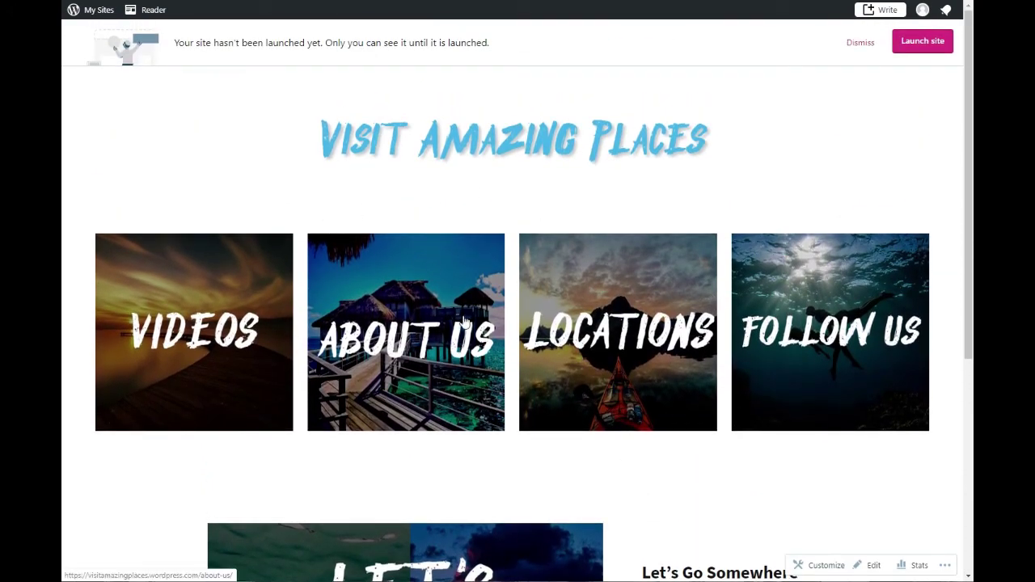
scroll(592, 346, "down", 5)
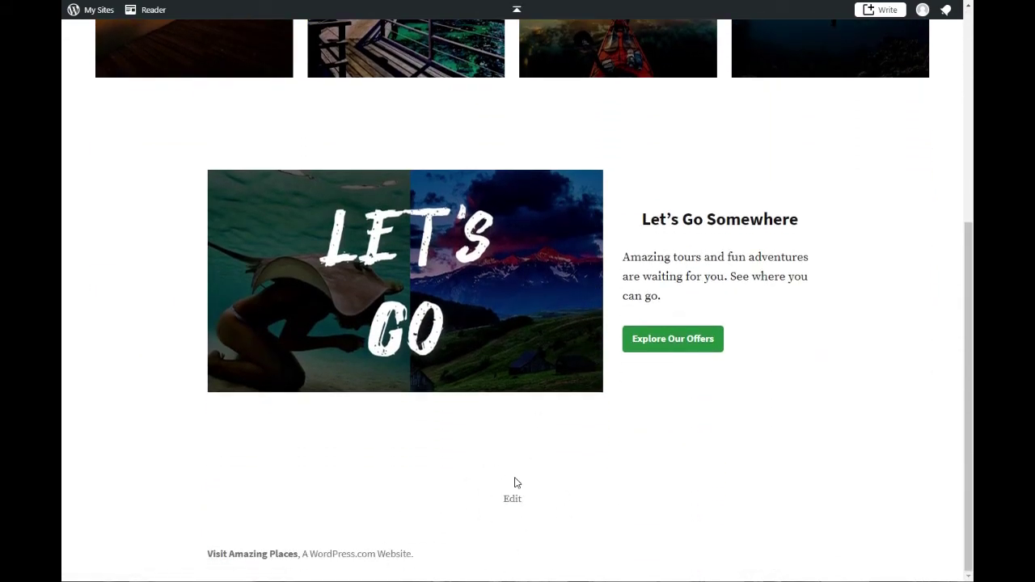
scroll(516, 483, "up", 5)
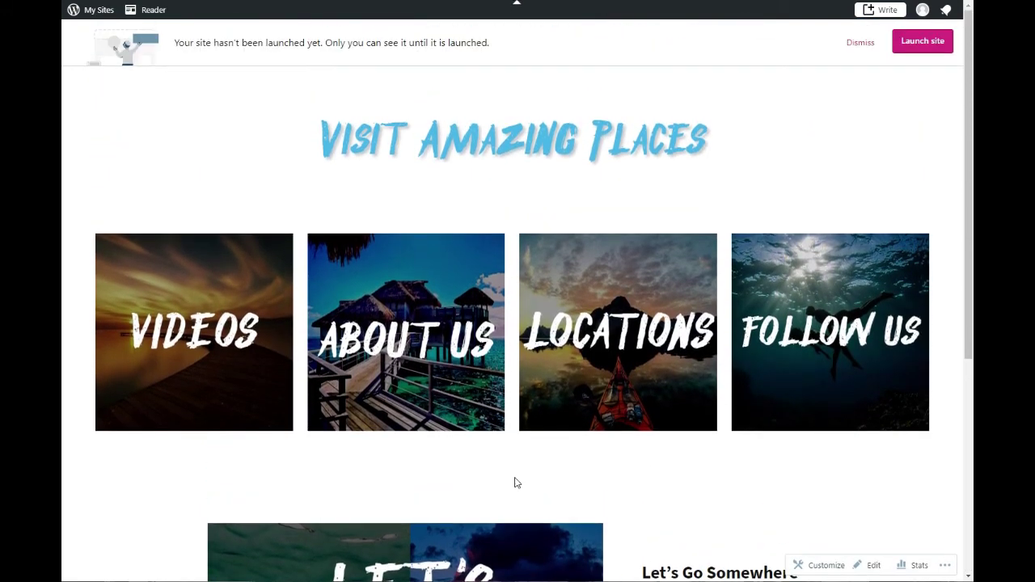
scroll(516, 482, "down", 5)
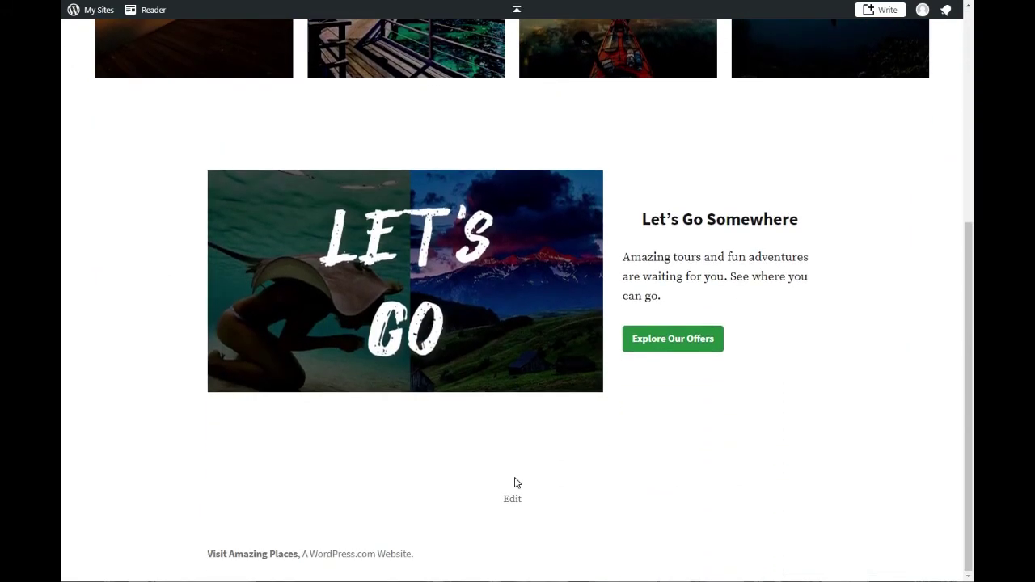